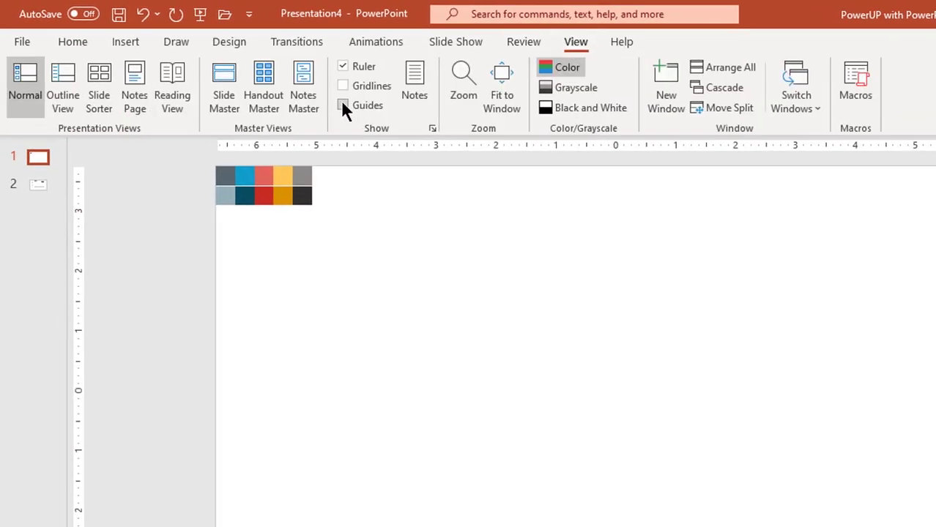
Step: Show the centre guides and set the background to a radial gradient radiating from the centre
click(343, 105)
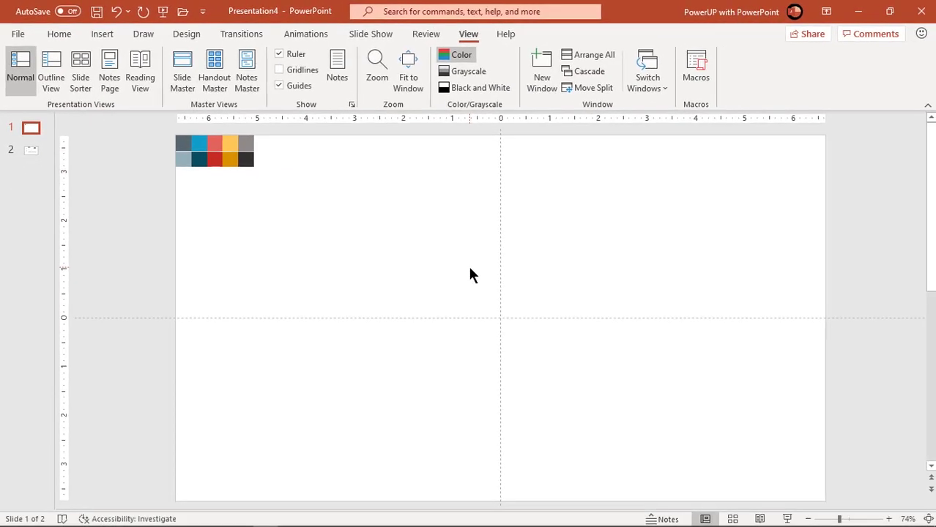
right_click(470, 268)
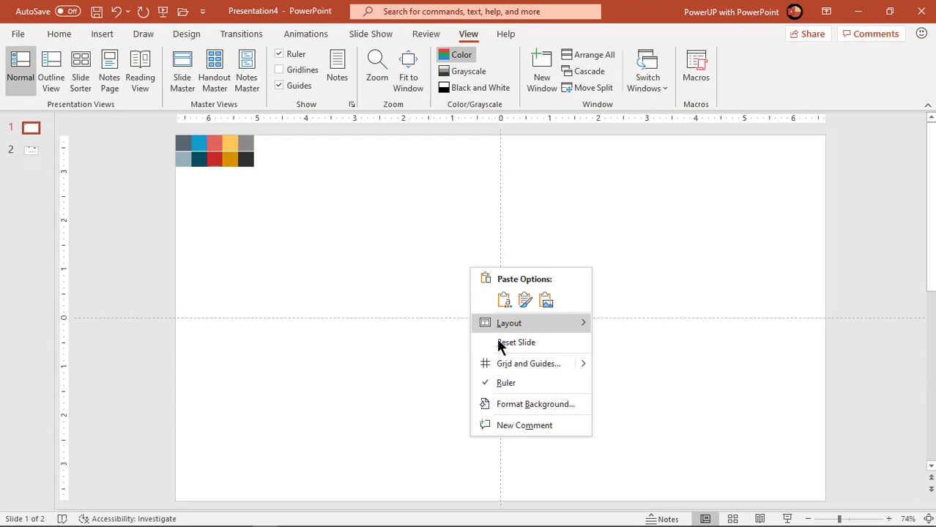
click(517, 404)
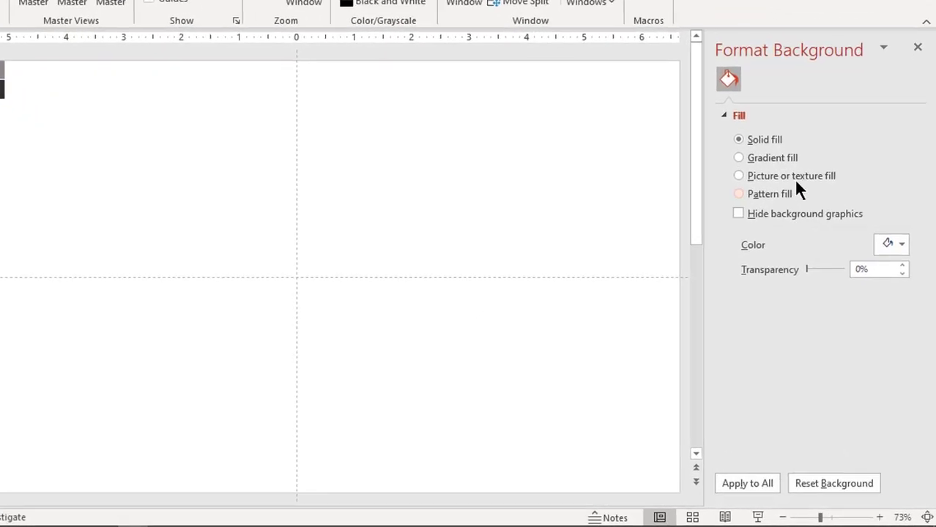
click(798, 216)
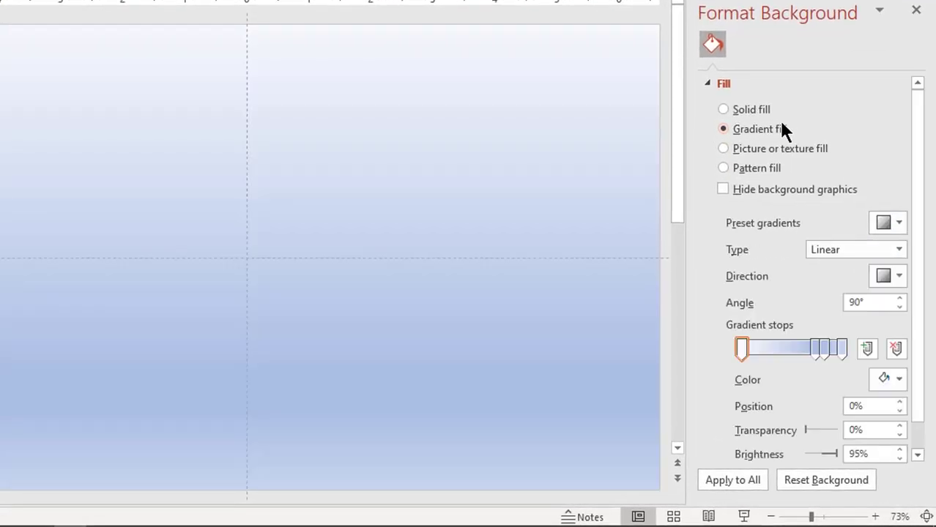
click(899, 251)
click(849, 286)
click(898, 277)
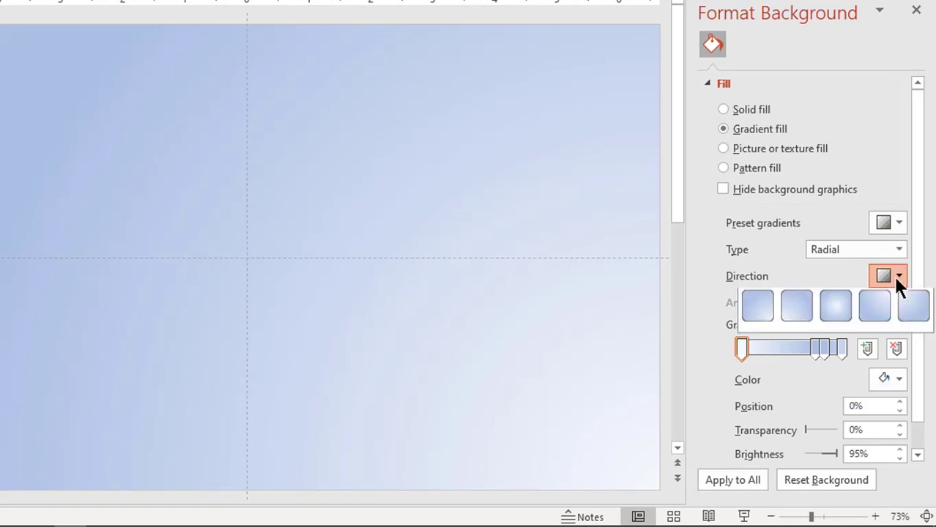
click(840, 308)
Step: Use two gradient stops: dark slate grey outside at 91%, light blue-grey at the centre
click(842, 349)
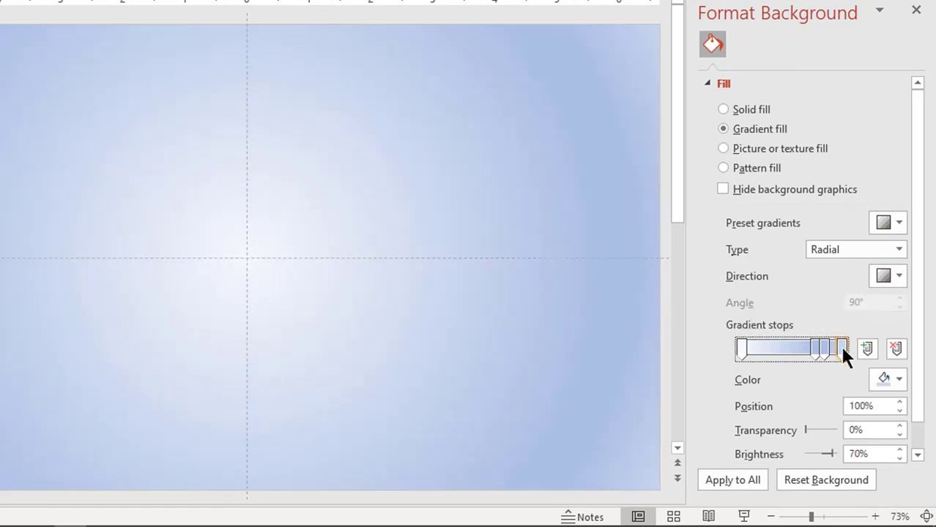
click(894, 350)
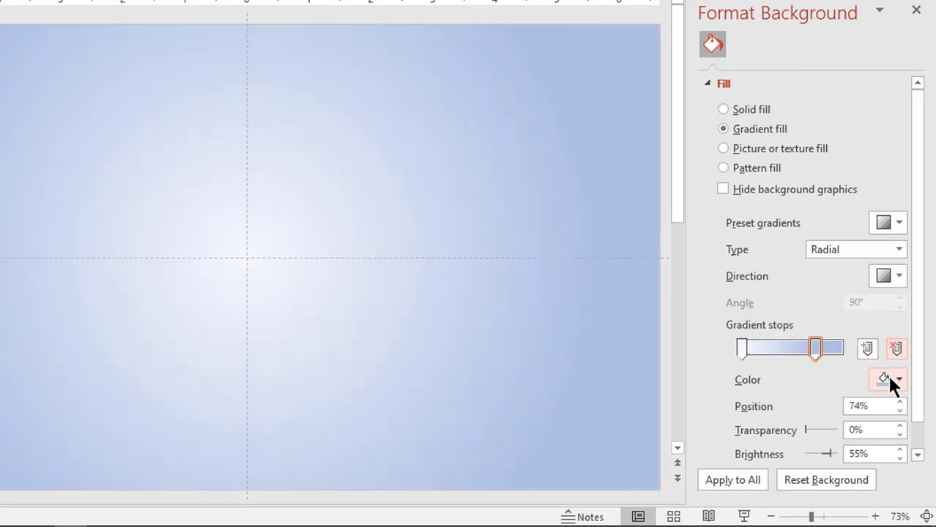
click(891, 382)
click(849, 390)
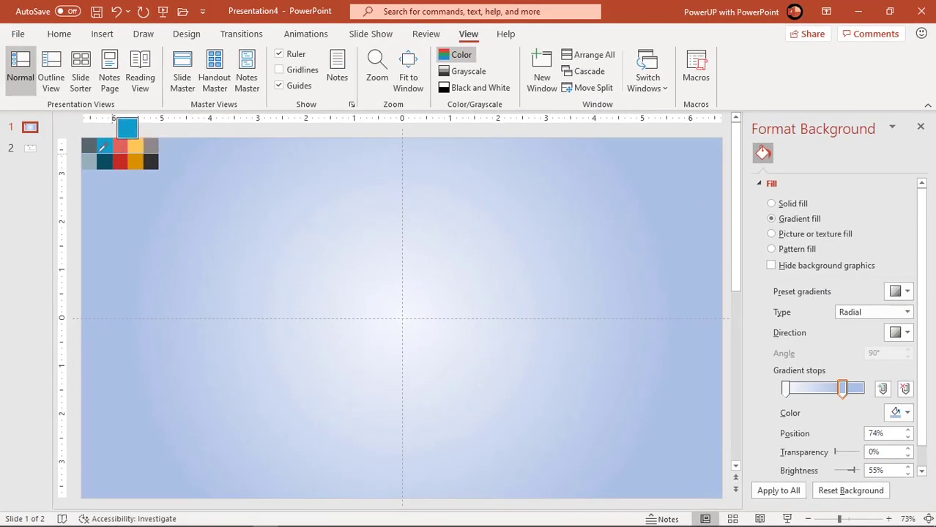
click(91, 150)
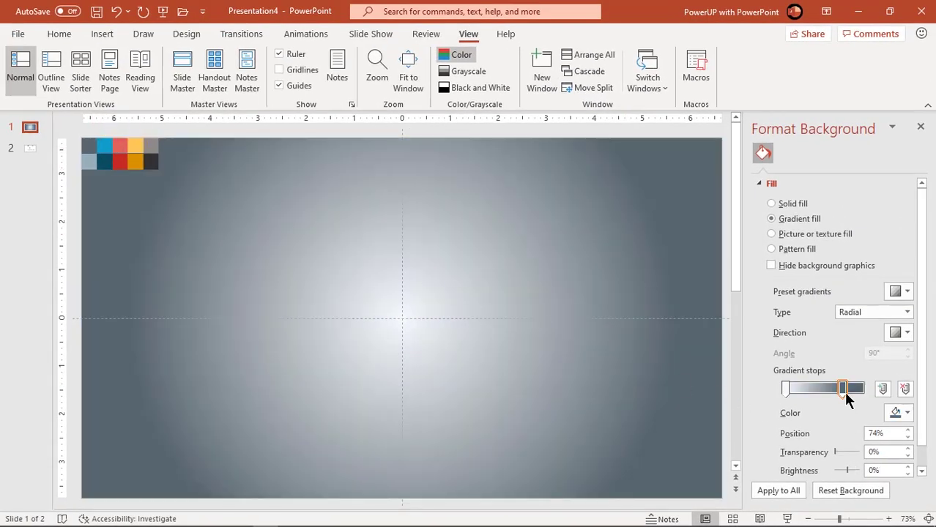
drag(845, 394, 856, 394)
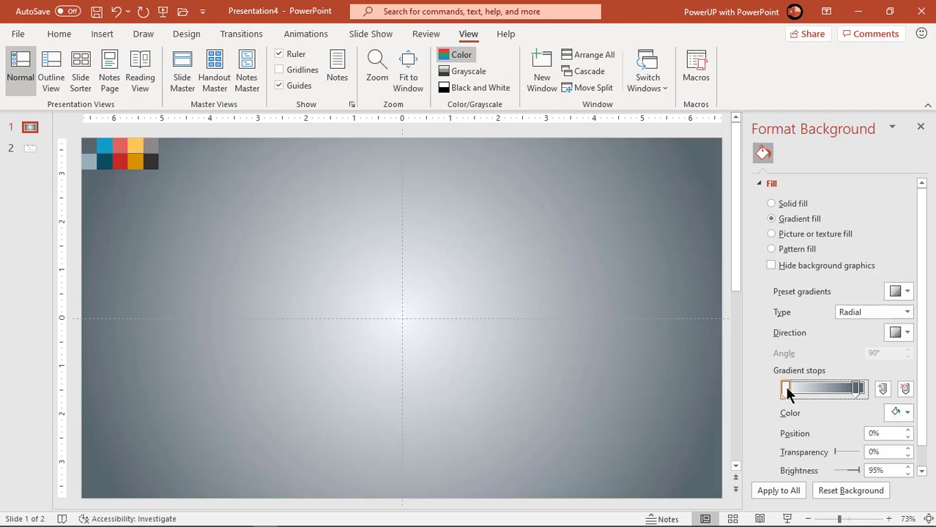
click(896, 414)
click(858, 393)
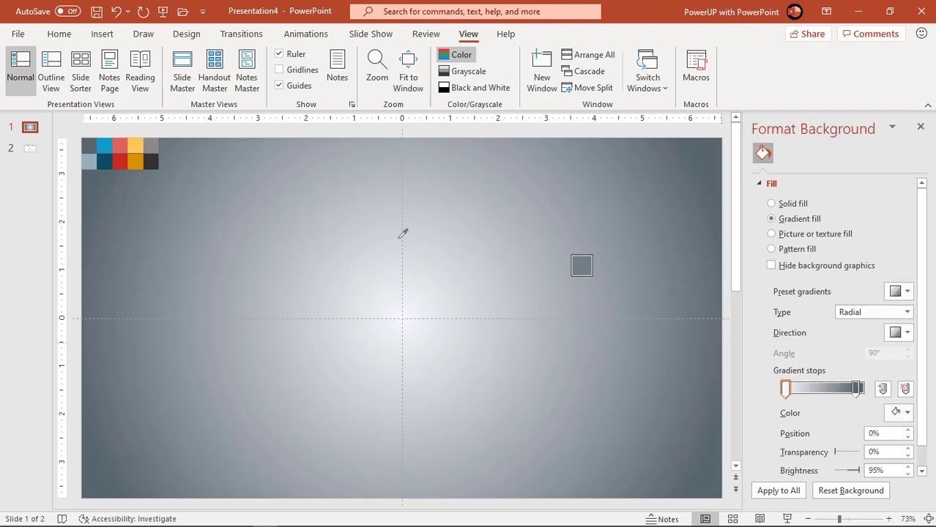
click(93, 159)
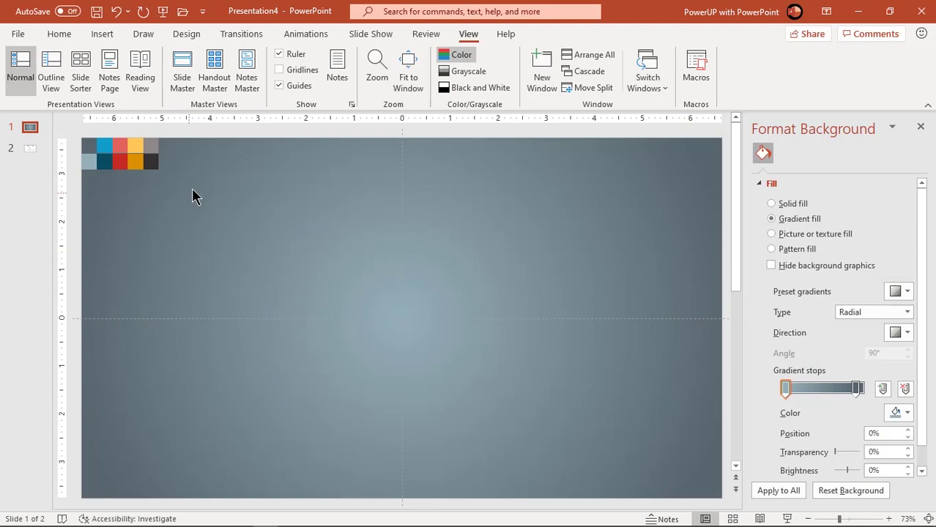
Step: Draw a parallelogram below the slide centre with no outline and white fill
click(122, 41)
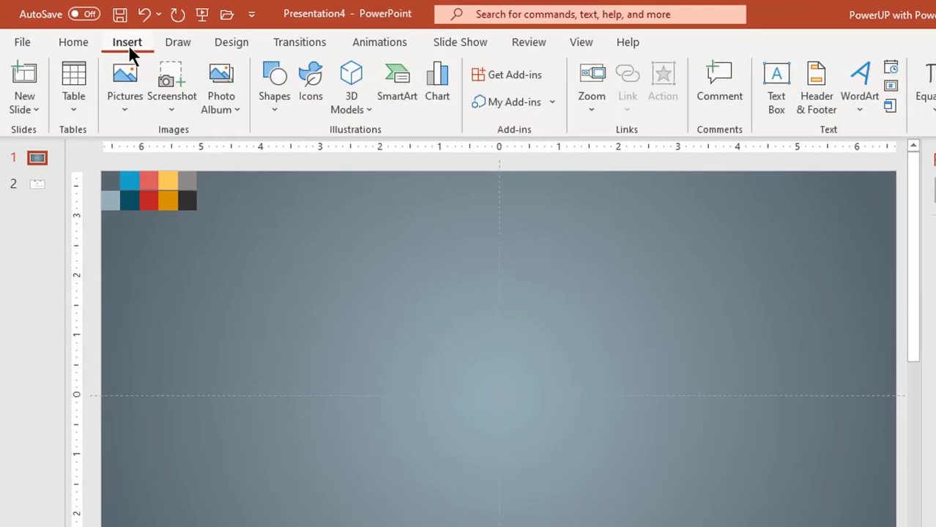
click(276, 109)
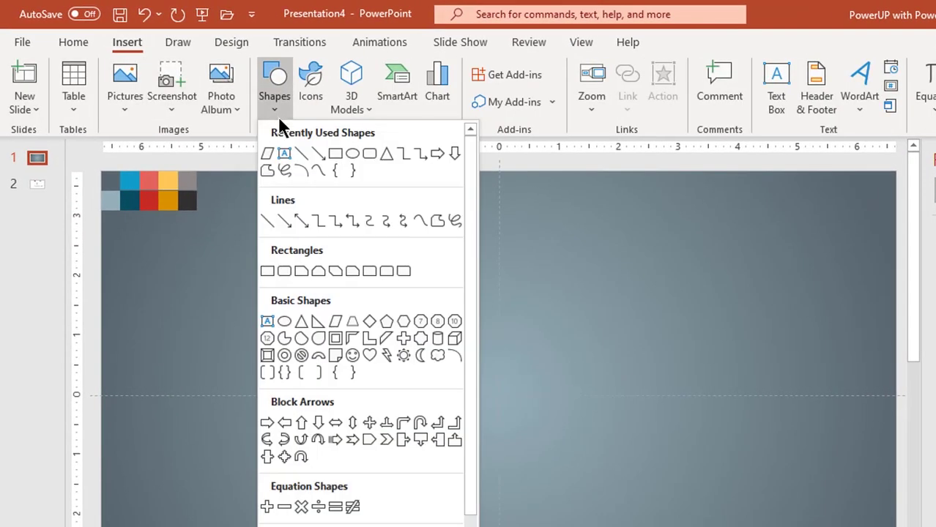
click(338, 321)
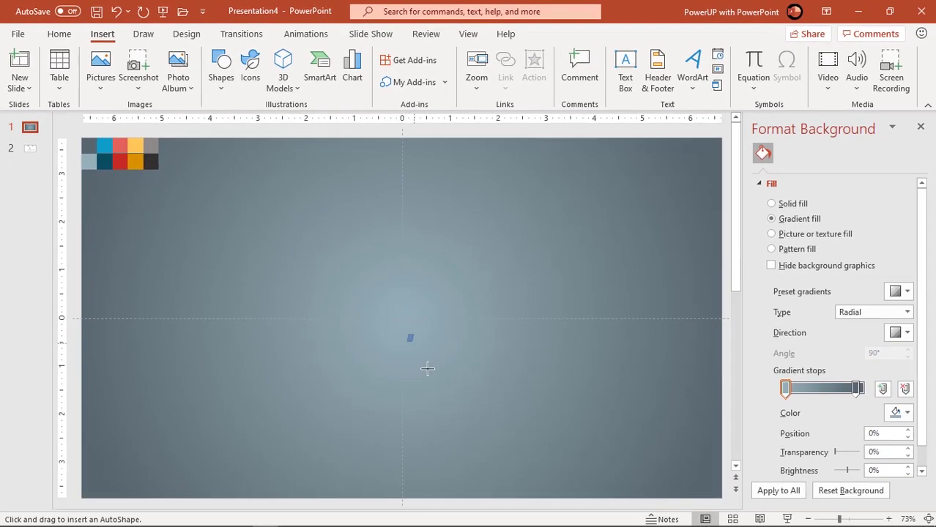
drag(449, 369, 524, 447)
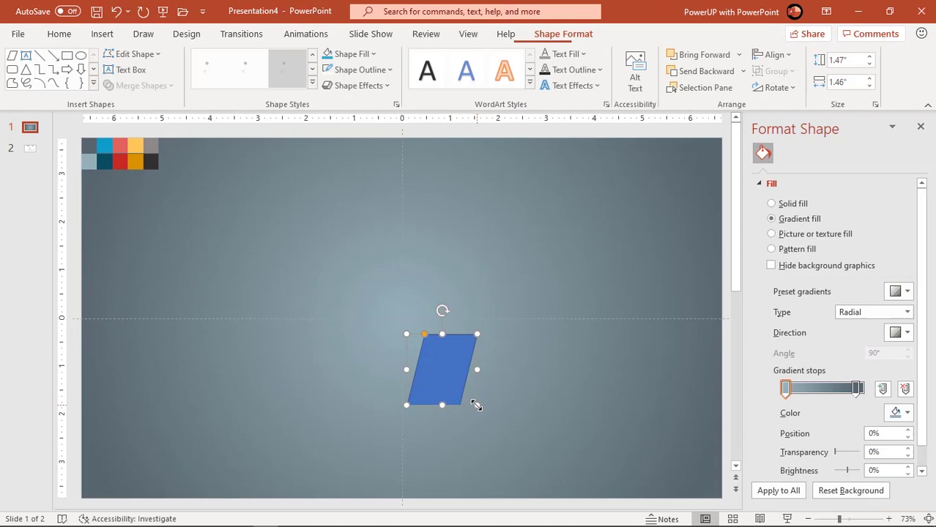
click(365, 71)
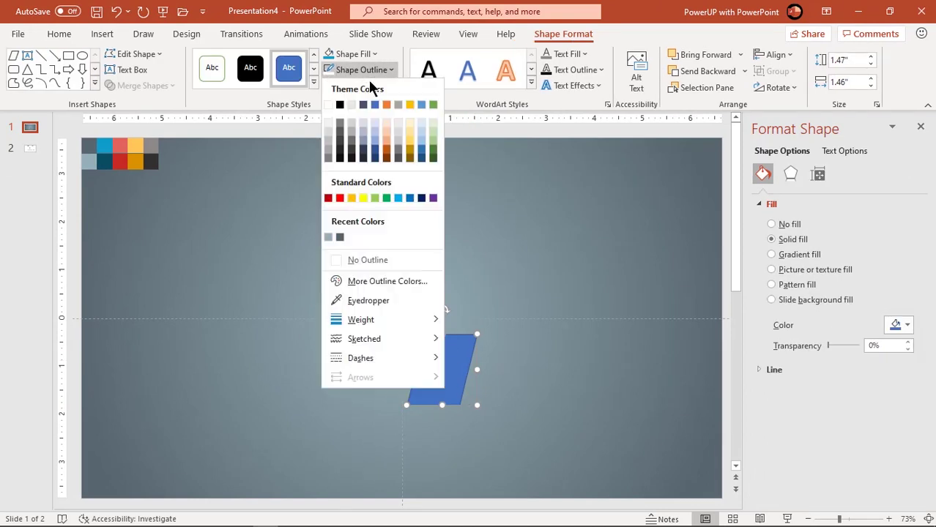
click(368, 261)
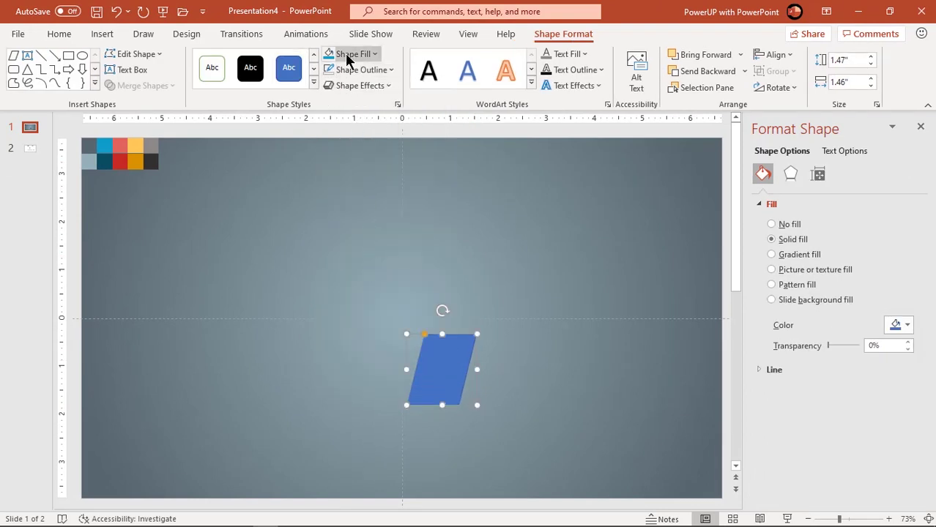
click(344, 54)
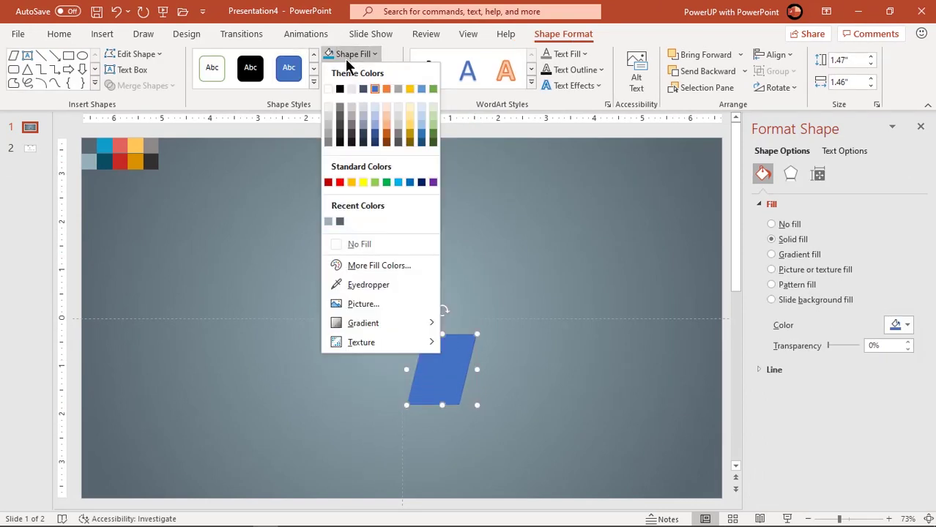
click(329, 107)
Step: Increase the parallelogram's slant, reposition it lower-left and reduce its height
mouse_move(443, 369)
mouse_down()
mouse_move(448, 353)
mouse_move(513, 351)
mouse_up()
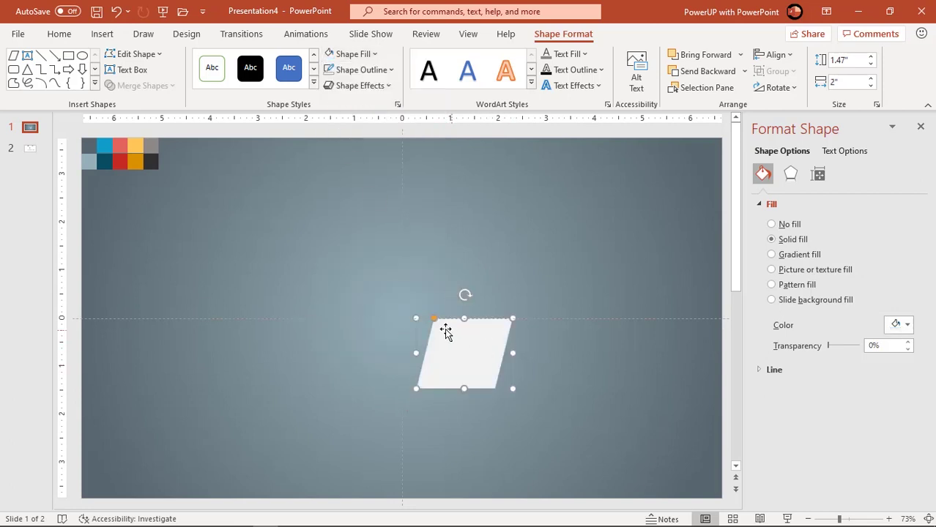
drag(435, 320, 462, 323)
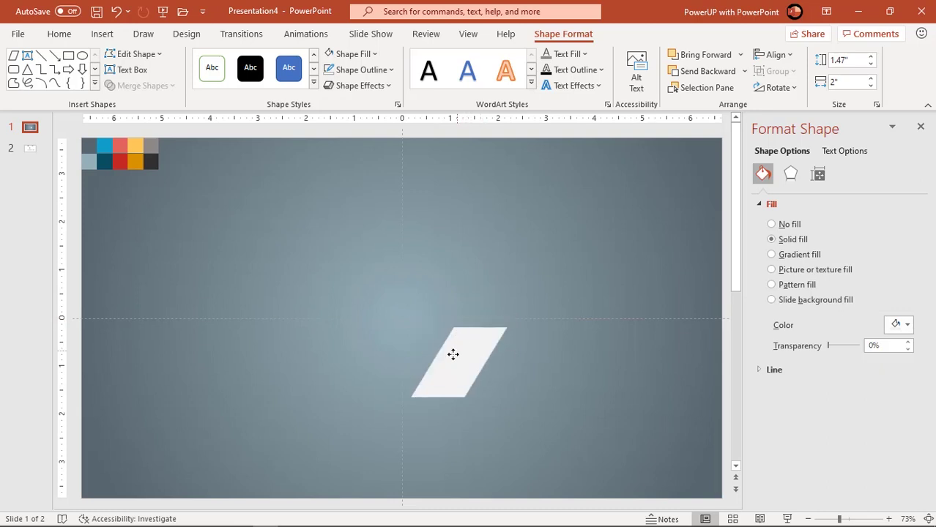
drag(462, 323, 449, 382)
mouse_move(495, 359)
mouse_down()
mouse_move(496, 399)
mouse_move(450, 354)
mouse_move(527, 375)
mouse_up()
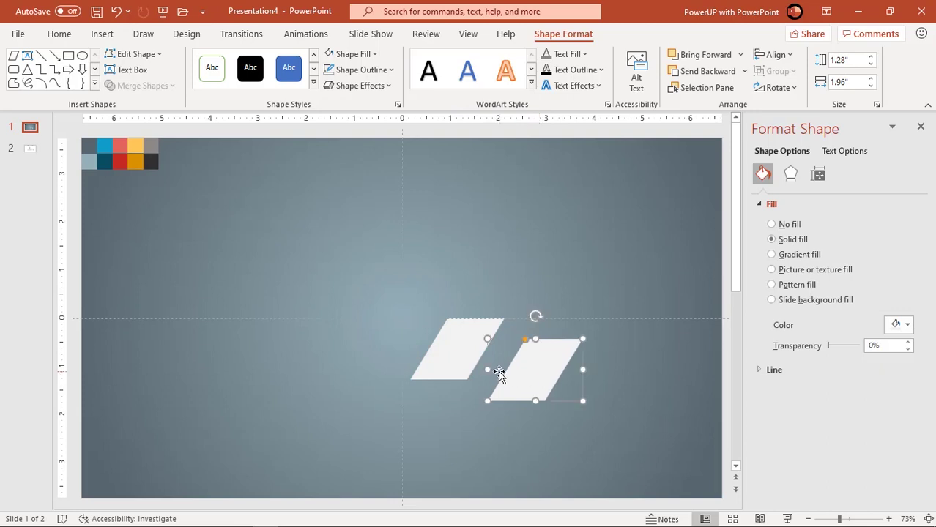
Step: Flip the copied parallelogram vertically and join it to the original as a chevron
click(789, 87)
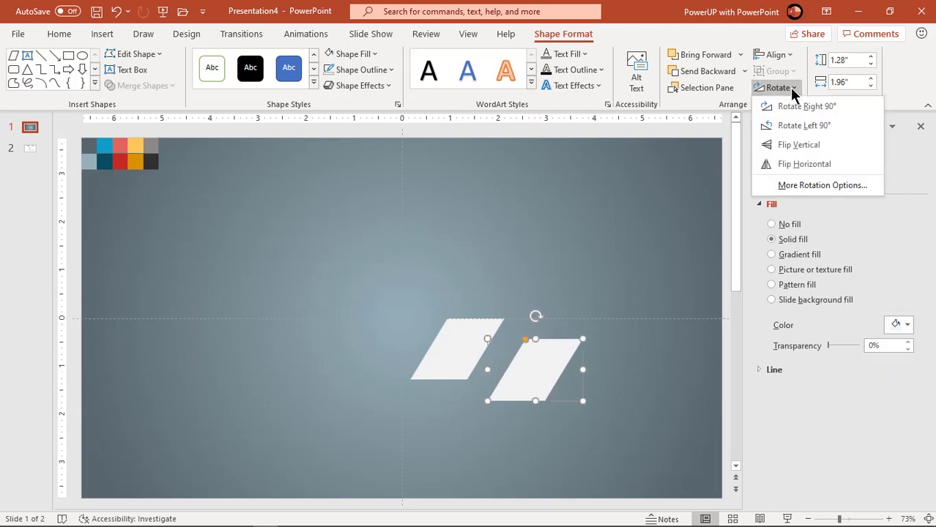
click(782, 142)
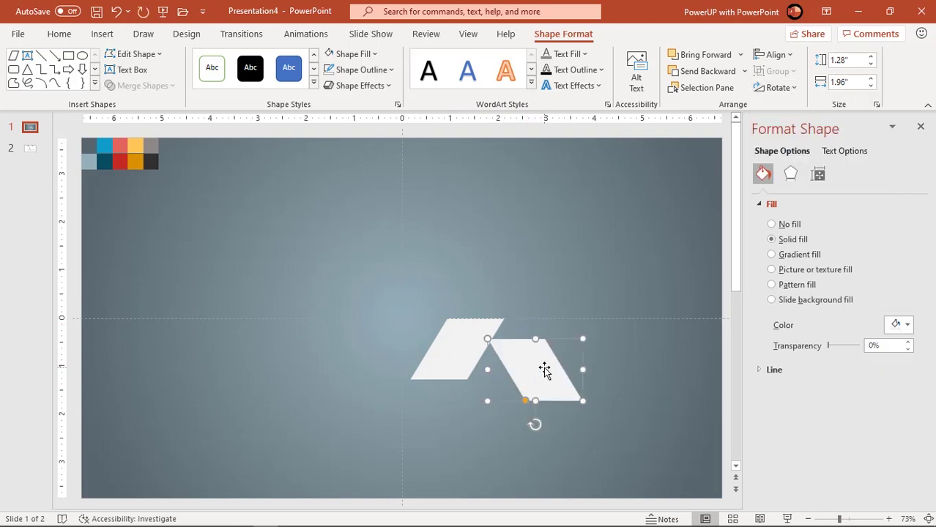
mouse_move(544, 370)
mouse_down()
mouse_move(437, 261)
mouse_move(466, 285)
mouse_up()
Step: Copy the lower chevron half on top, then move all three pieces down slightly
click(460, 367)
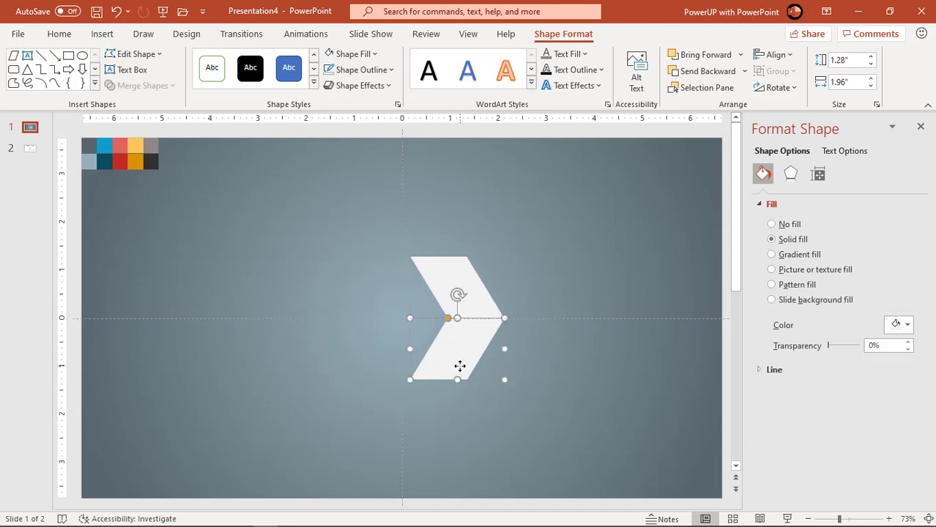
ctrl+drag(460, 366, 452, 232)
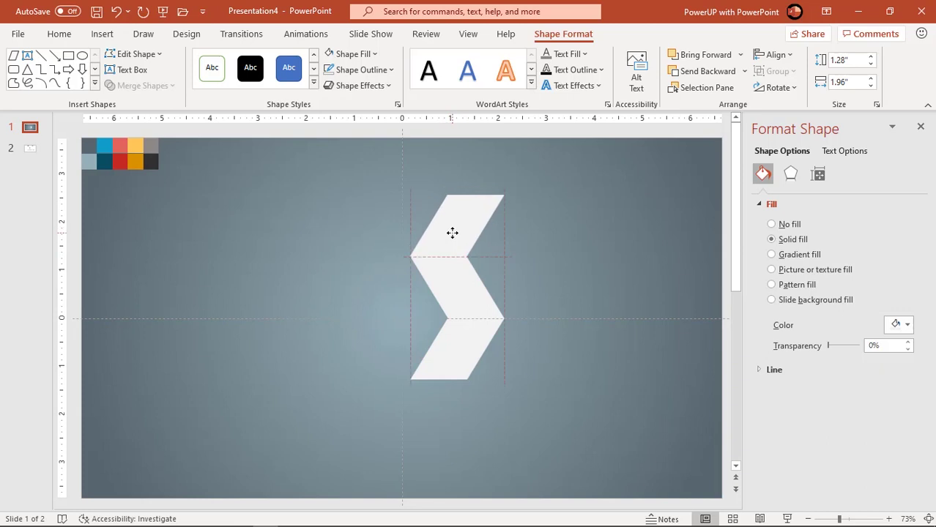
ctrl+drag(451, 232, 451, 233)
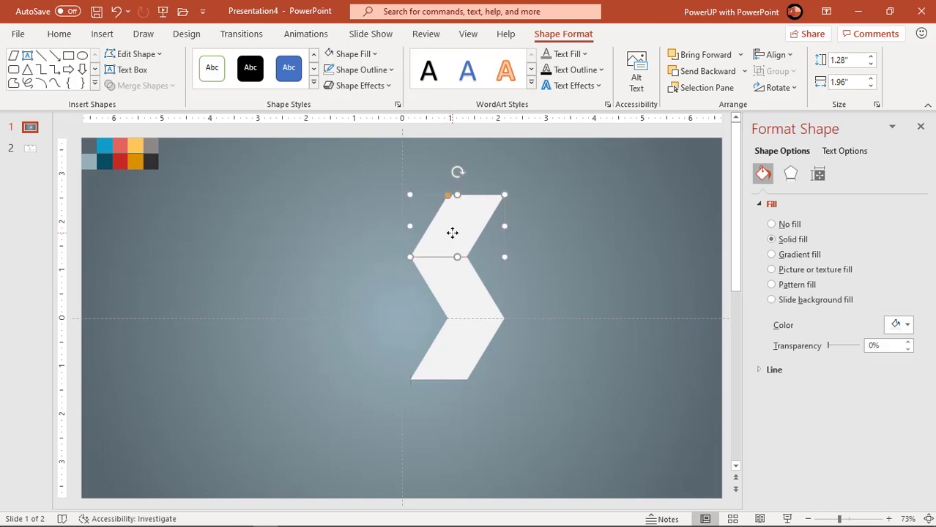
shift+click(472, 310)
shift+click(461, 366)
drag(465, 363, 458, 409)
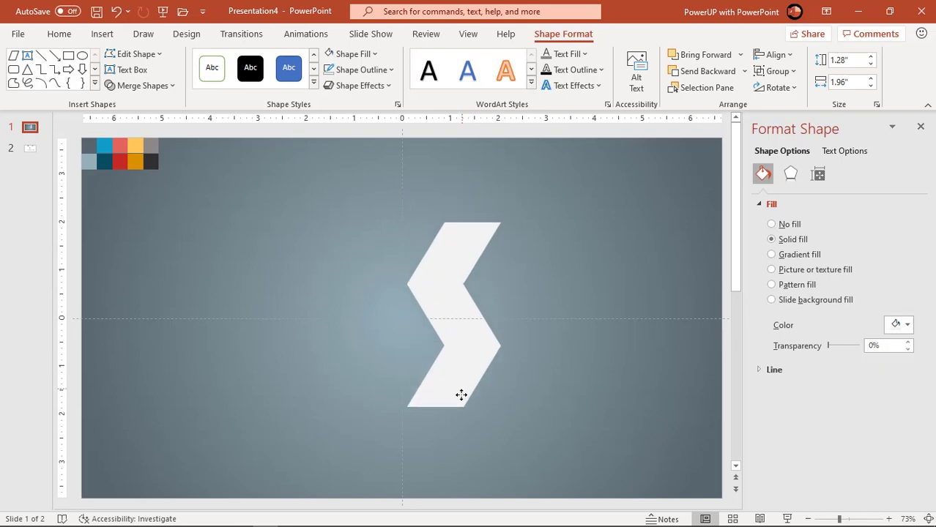
click(572, 262)
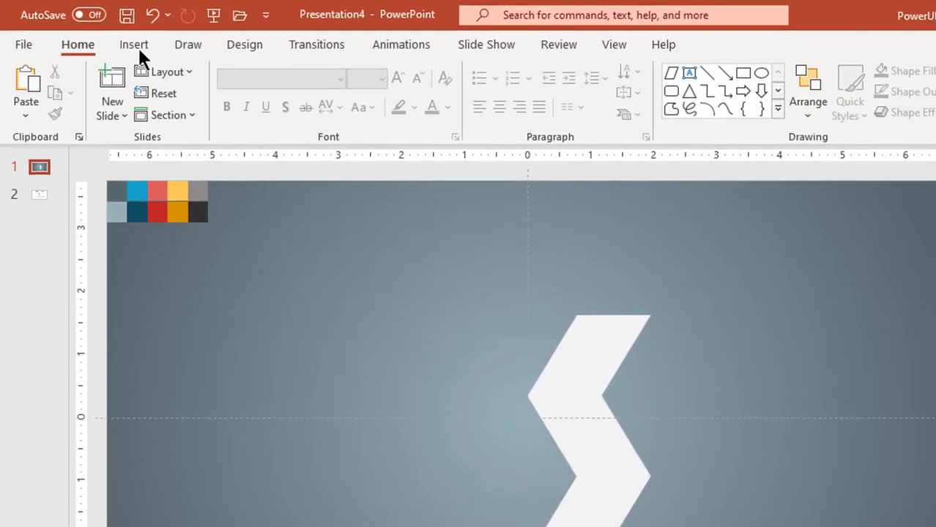
Step: Draw a triangle on the slide
click(117, 41)
click(290, 115)
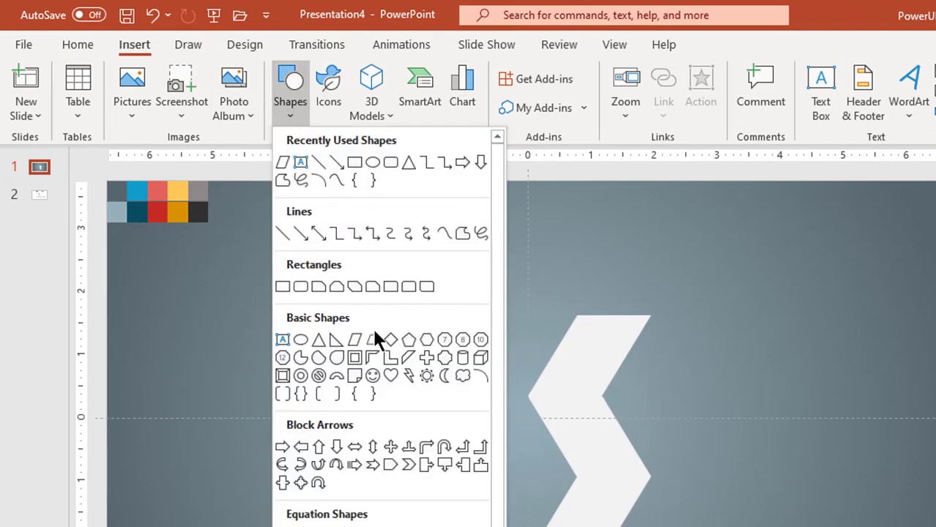
click(317, 340)
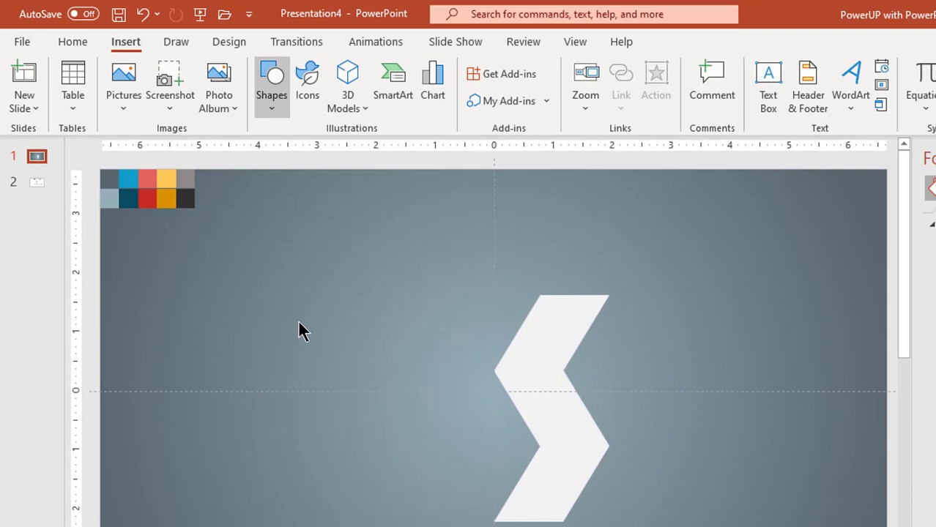
mouse_move(231, 228)
mouse_down()
mouse_move(287, 284)
mouse_move(334, 301)
mouse_up()
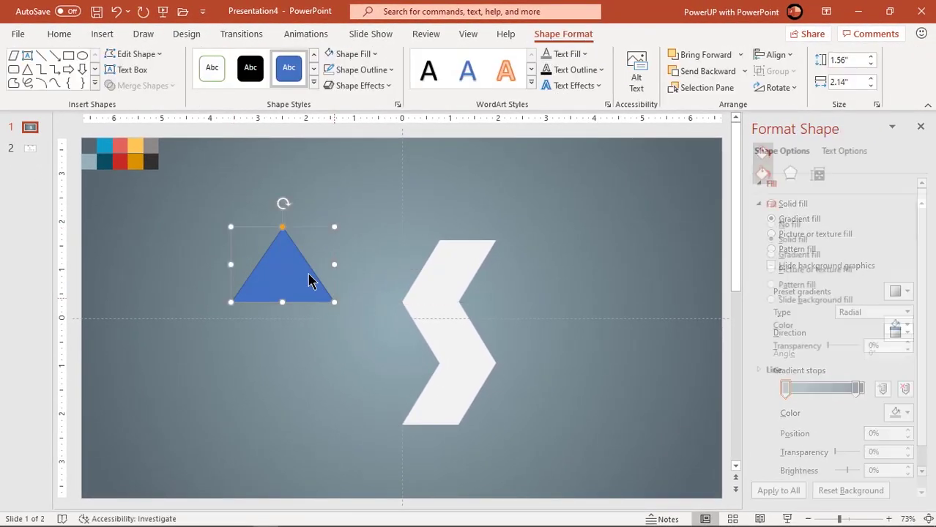
Step: Remove the triangle's outline, then rotate it clockwise onto the zigzag's top as an arrowhead
click(354, 70)
click(353, 258)
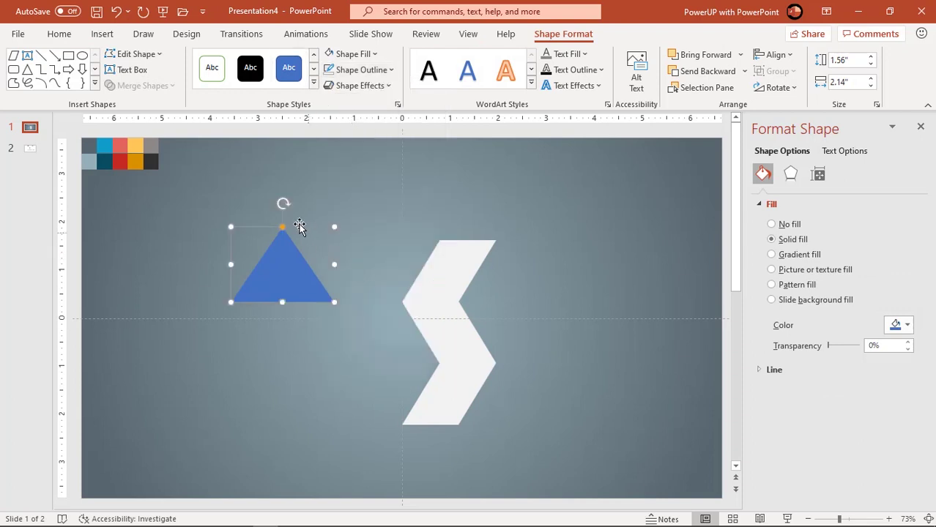
drag(283, 204, 476, 214)
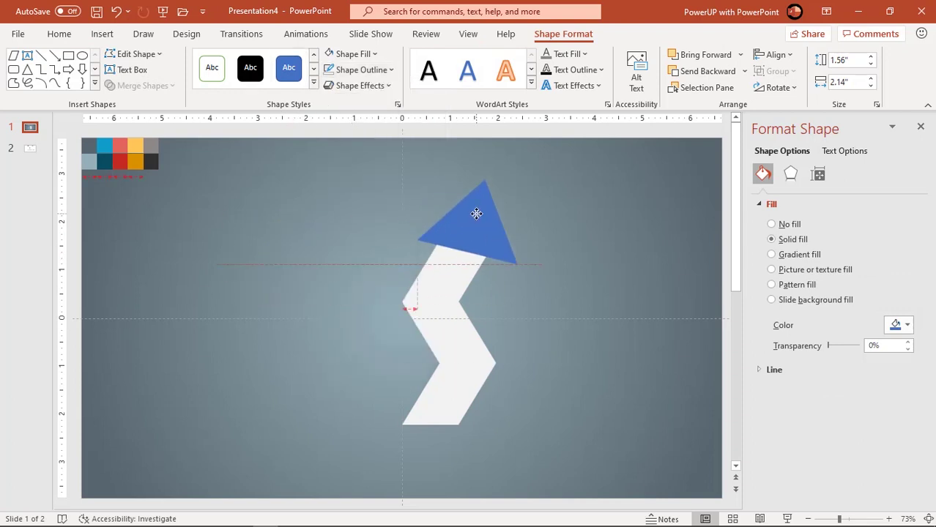
drag(487, 153, 509, 161)
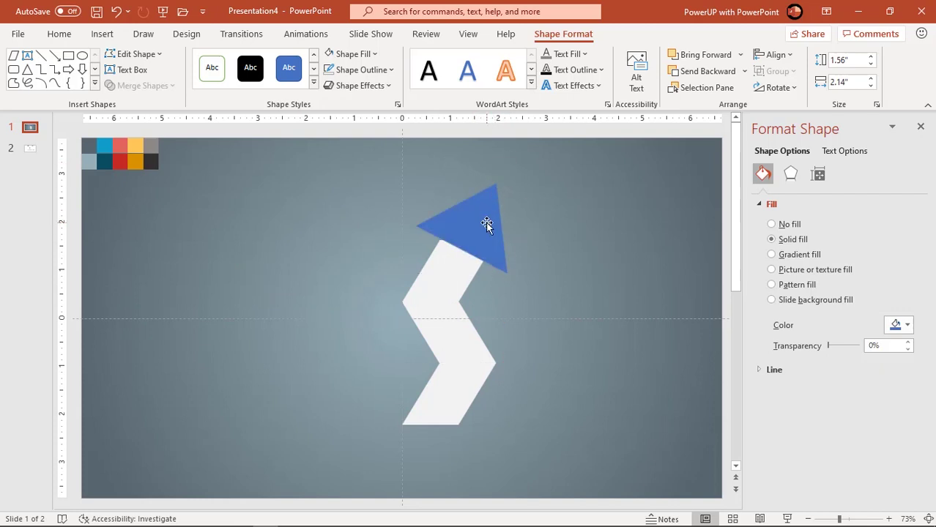
drag(486, 224, 482, 227)
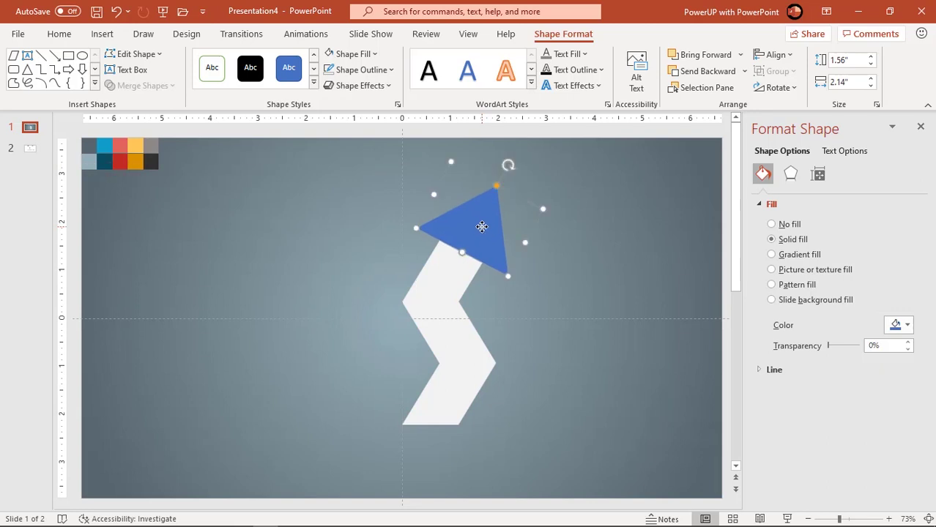
Step: Select the three zigzag pieces and the blue triangle and merge them with Union
click(549, 263)
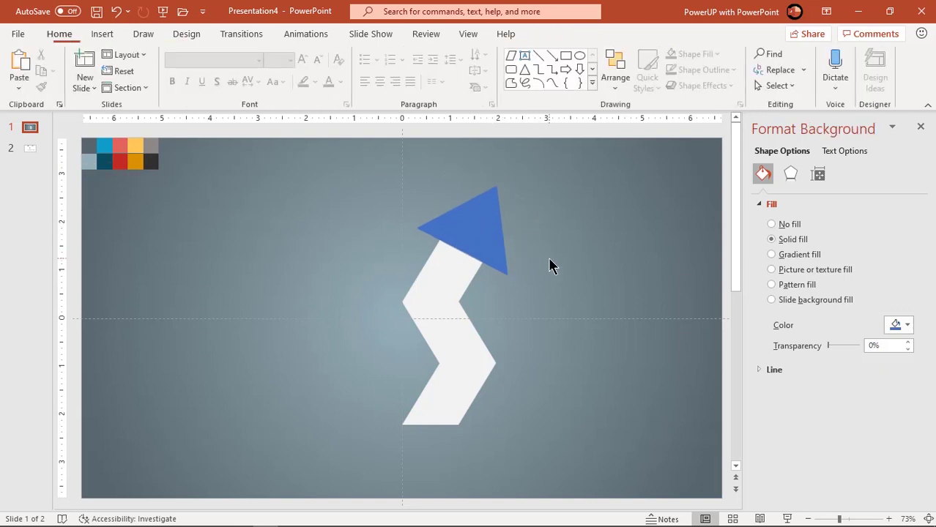
click(446, 416)
shift+click(469, 344)
shift+click(459, 270)
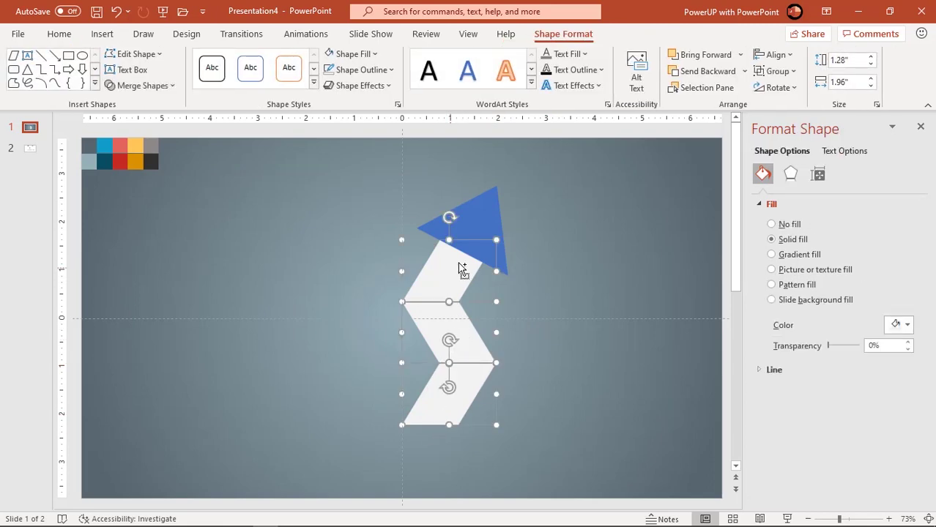
shift+click(486, 219)
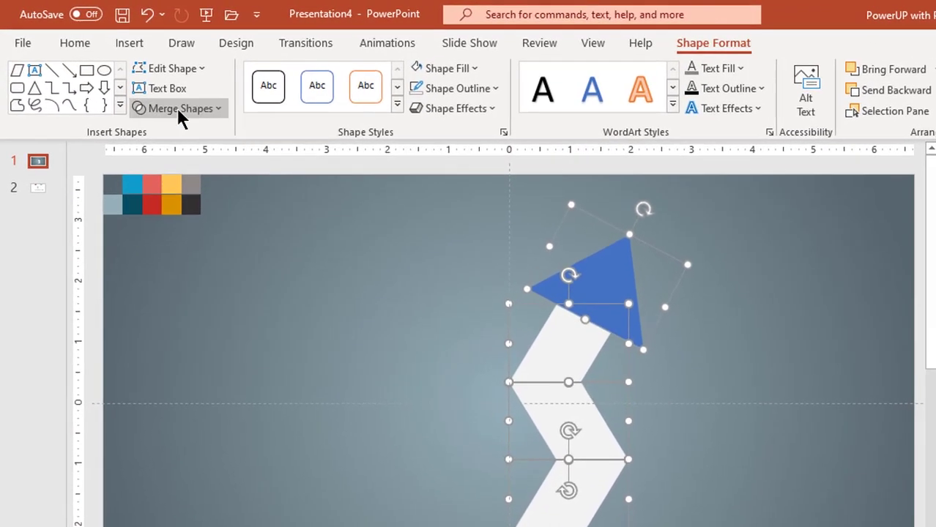
click(139, 85)
click(176, 131)
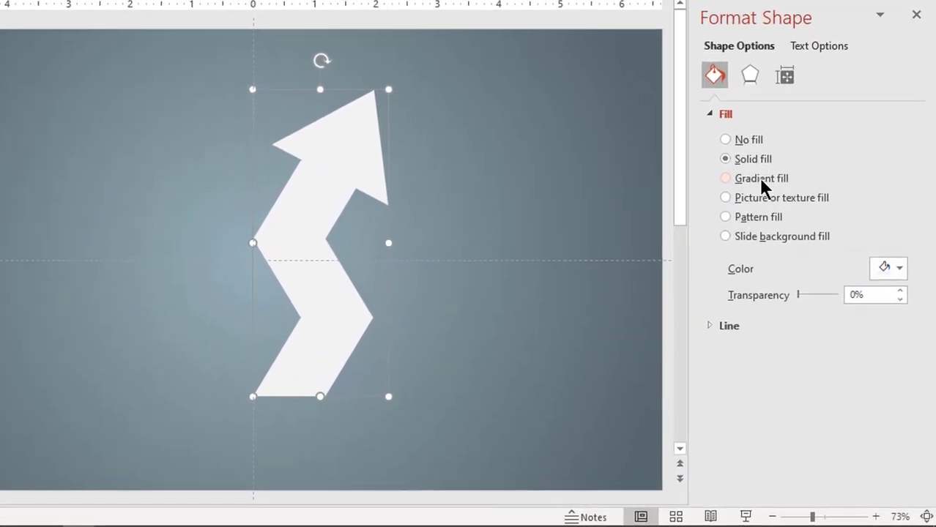
Step: Fill the arrow with a vertical linear gradient from the bright blue swatch to the dark teal swatch
click(796, 254)
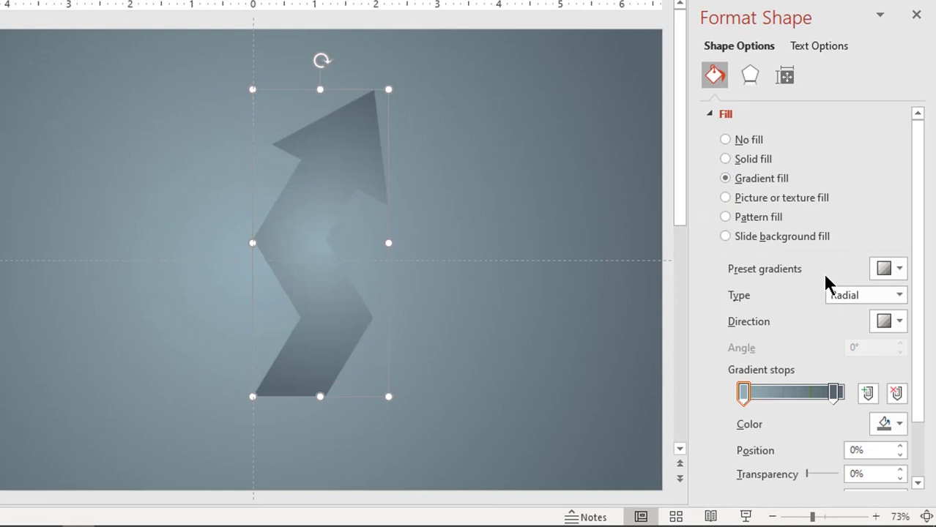
click(857, 293)
click(852, 320)
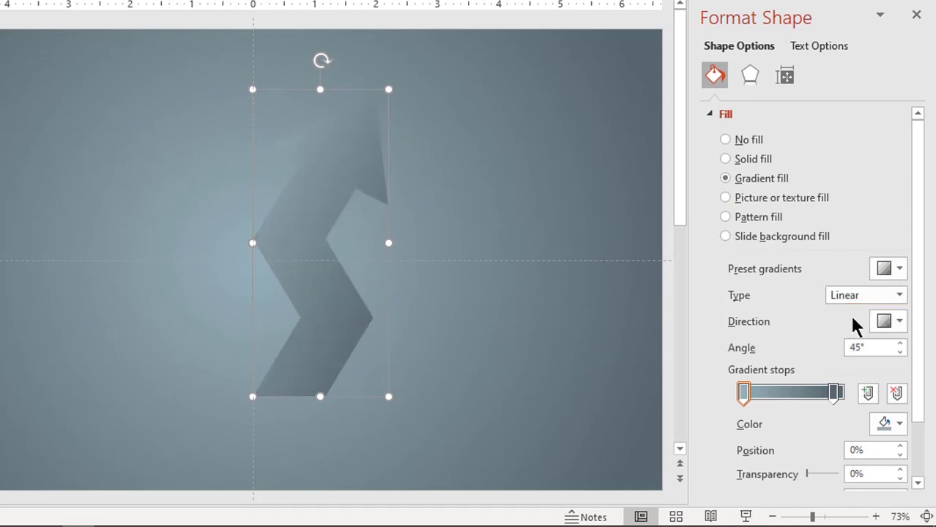
click(901, 324)
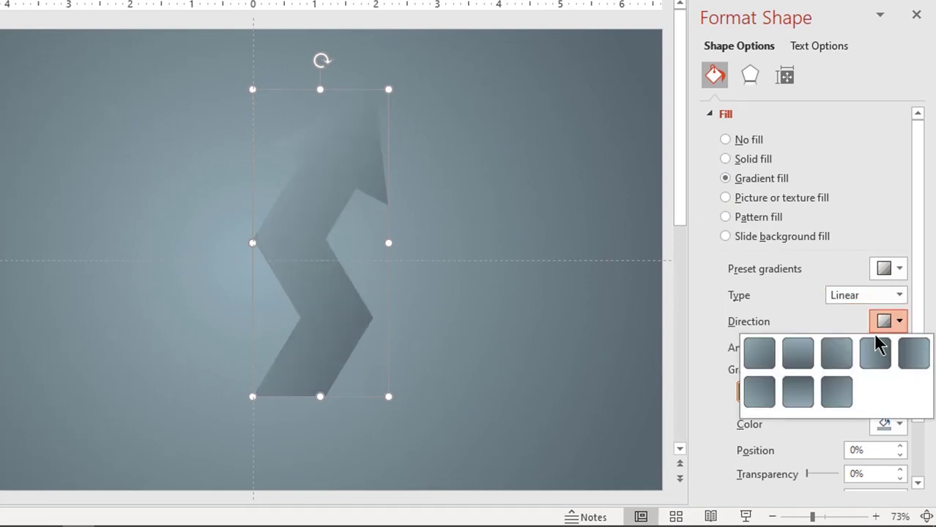
click(799, 361)
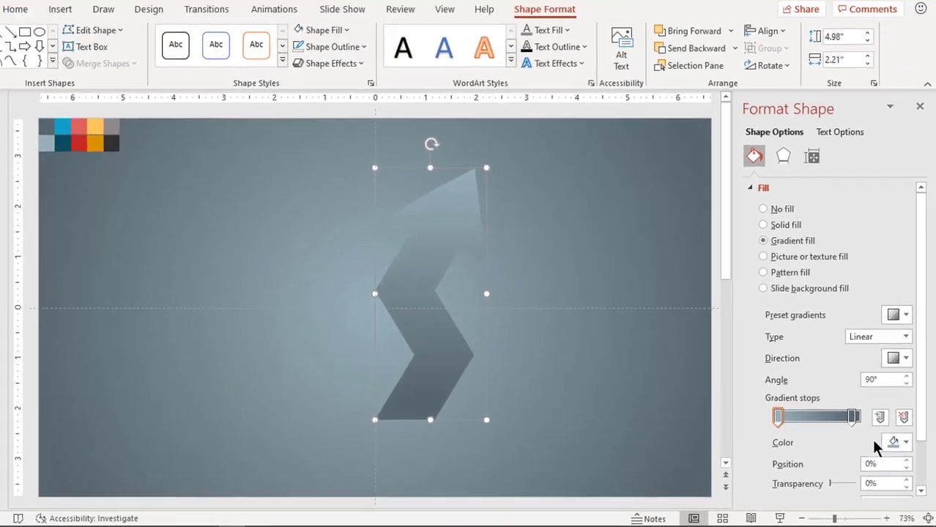
click(899, 446)
click(785, 410)
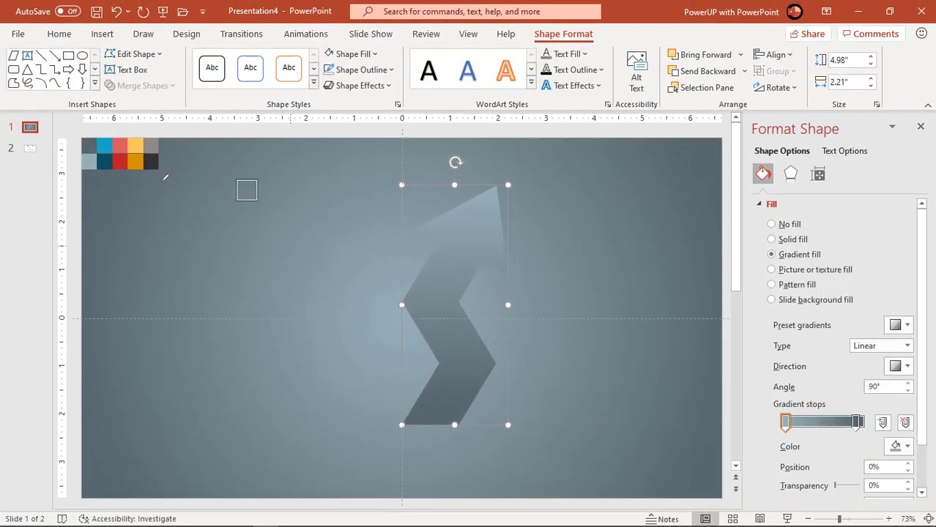
click(107, 147)
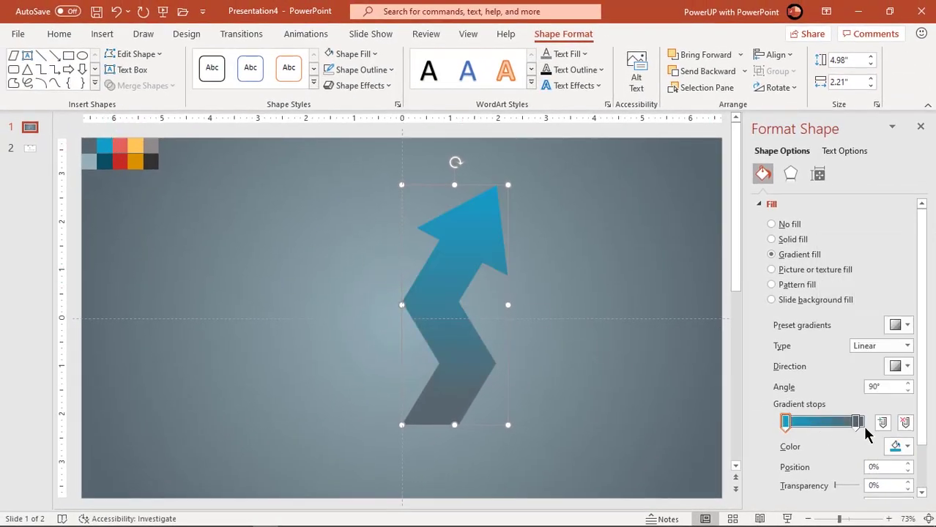
click(899, 445)
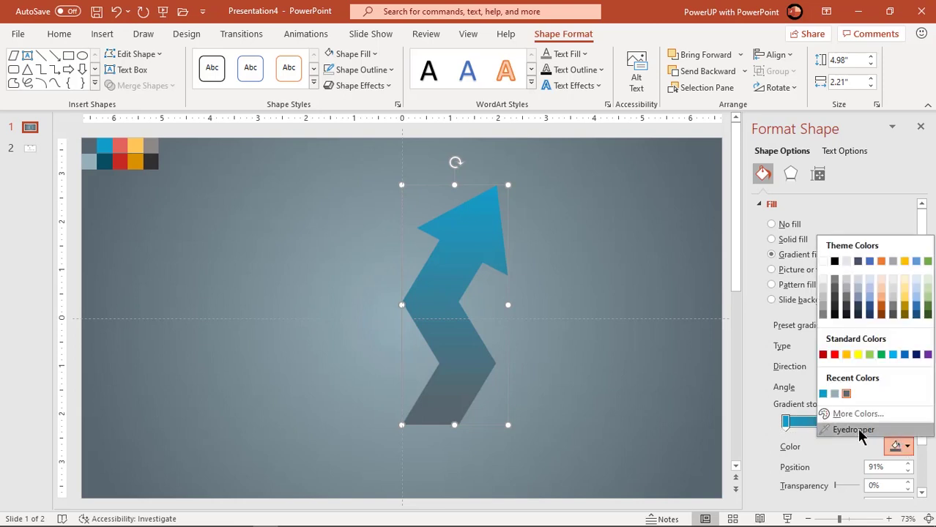
click(847, 429)
click(107, 161)
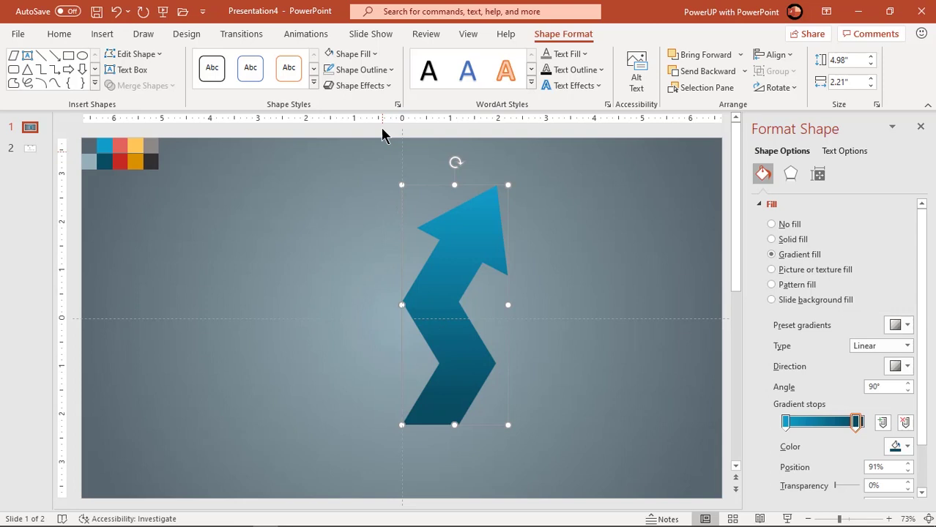
Step: Give the arrow a thin white outline
click(366, 71)
click(327, 109)
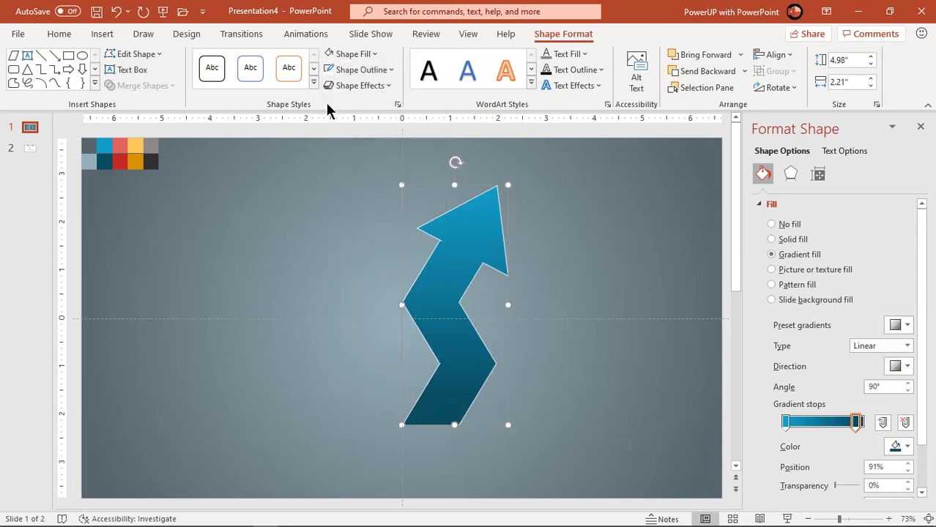
click(362, 70)
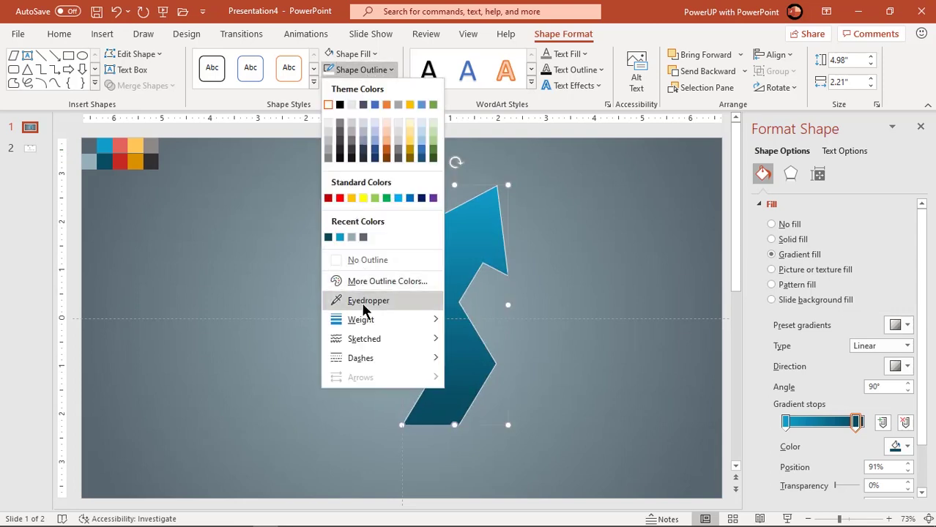
mouse_move(361, 320)
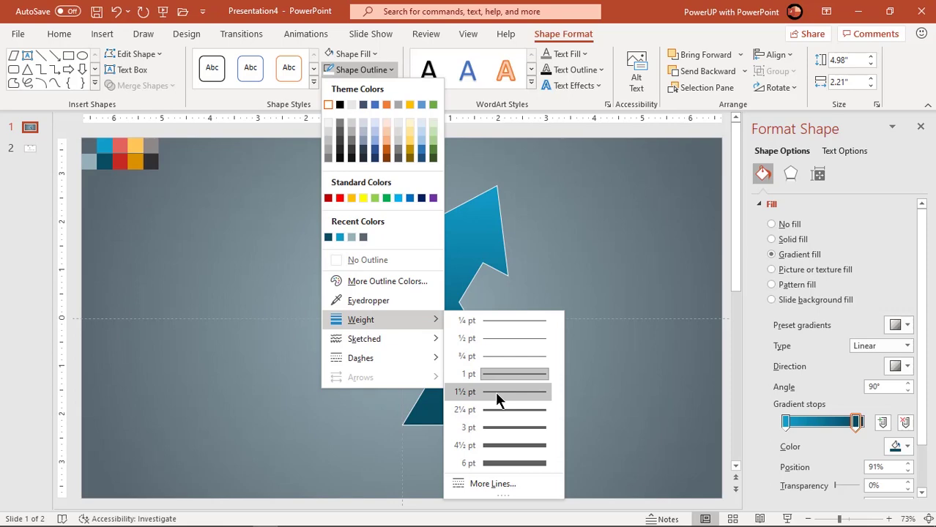
click(496, 393)
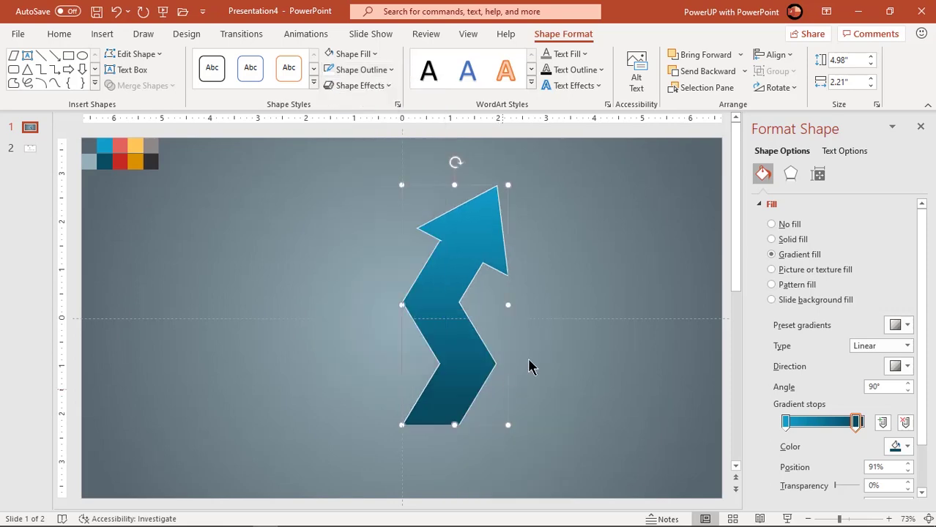
click(562, 264)
click(455, 245)
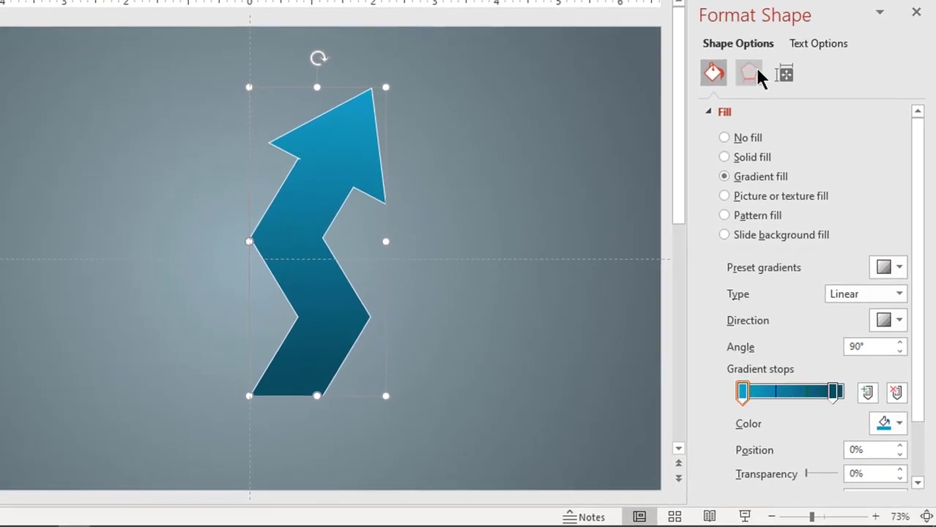
Step: Step the arrow's 3-D Rotation X value down until it reads 330°
click(749, 73)
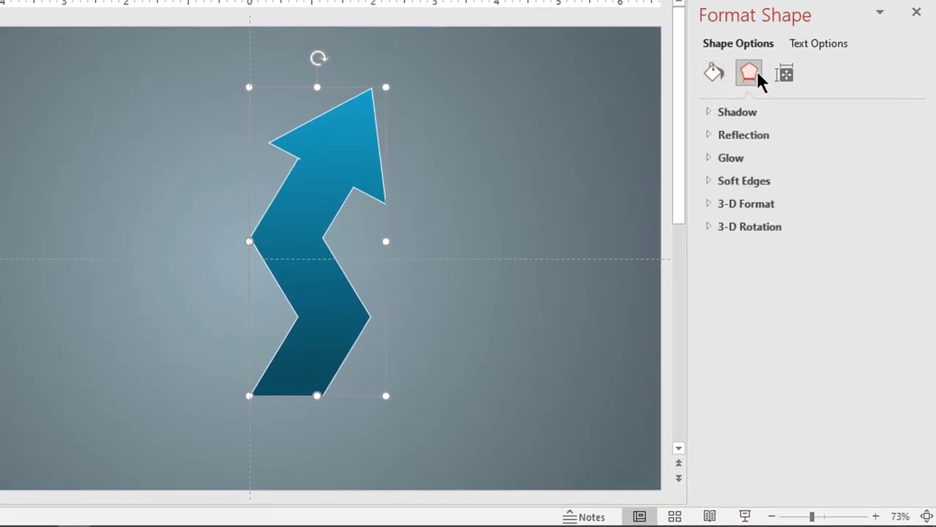
click(708, 230)
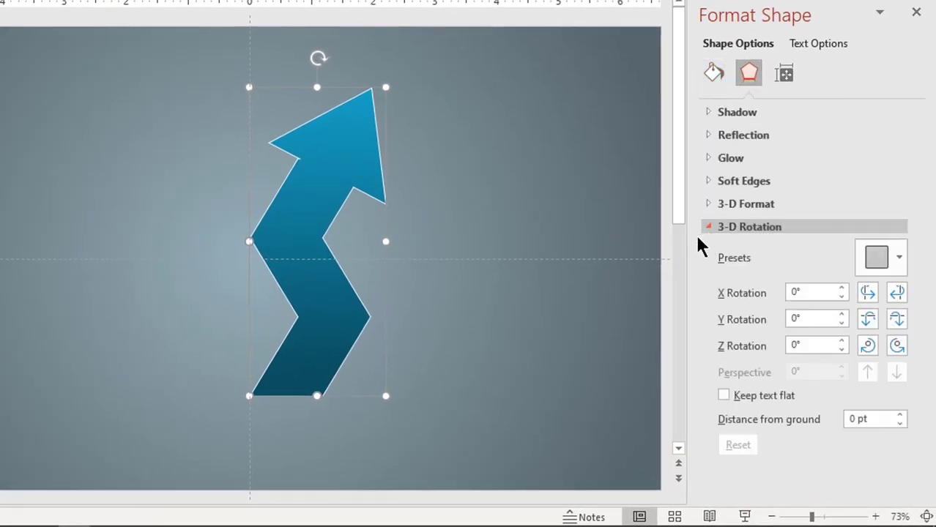
click(868, 292)
click(867, 293)
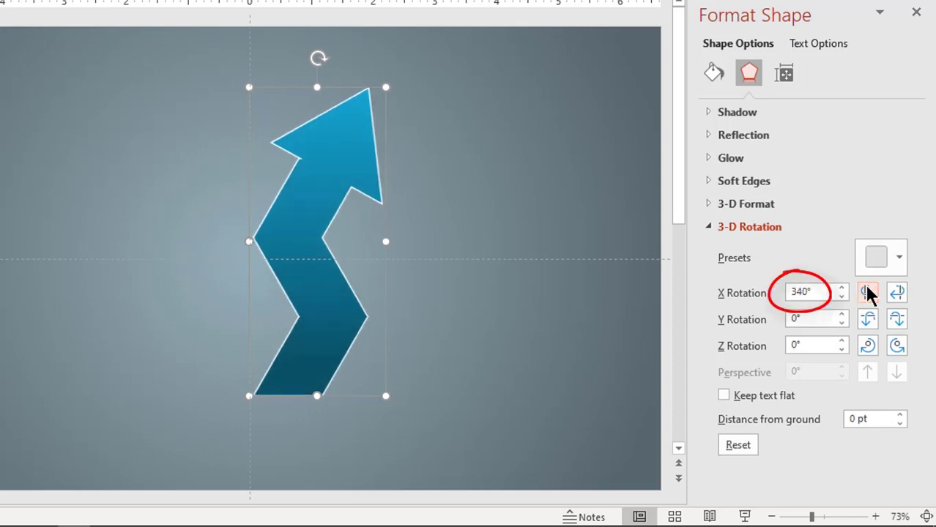
click(868, 292)
click(867, 293)
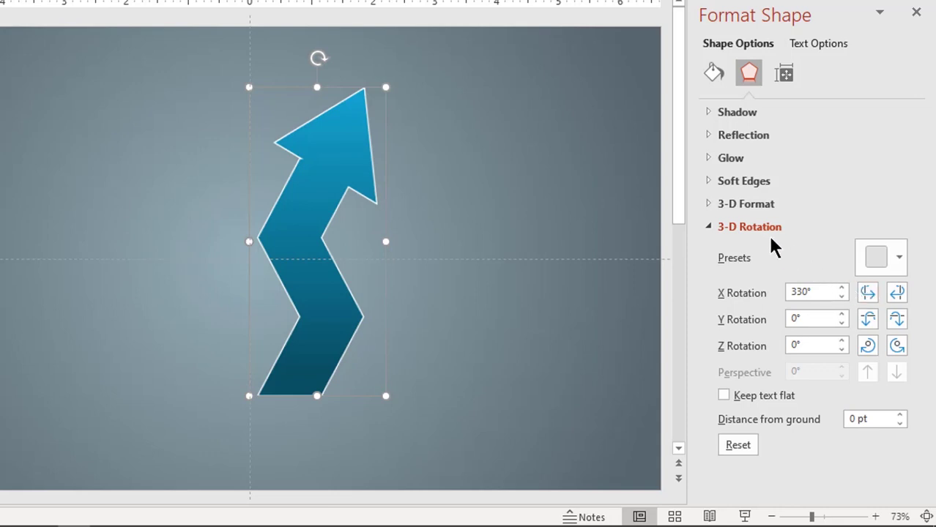
Step: Set the arrow's 3-D depth to 15 pt in turquoise and close the Format Shape pane
click(708, 228)
click(707, 205)
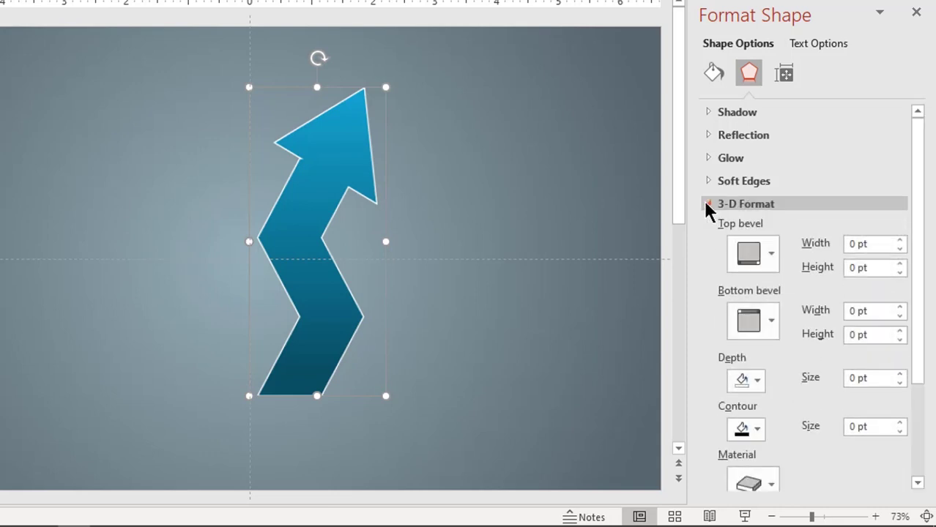
drag(919, 206, 922, 276)
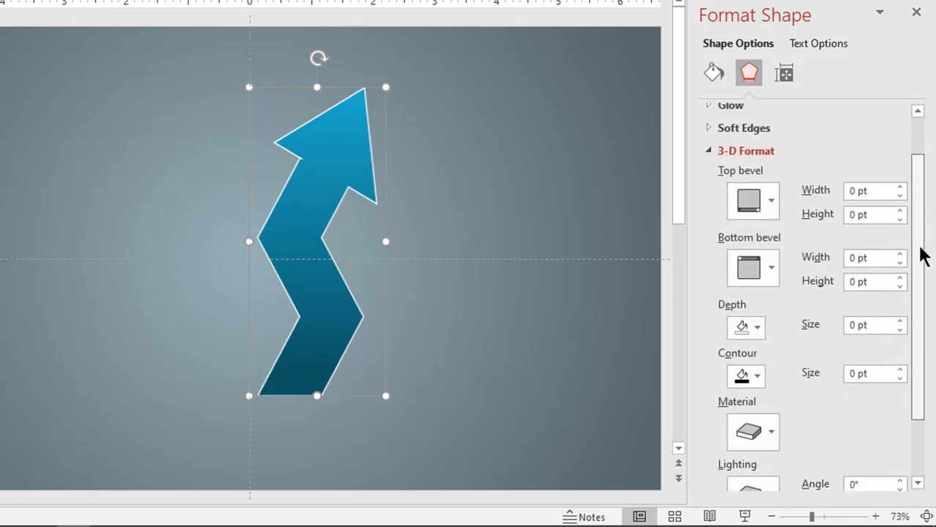
click(900, 279)
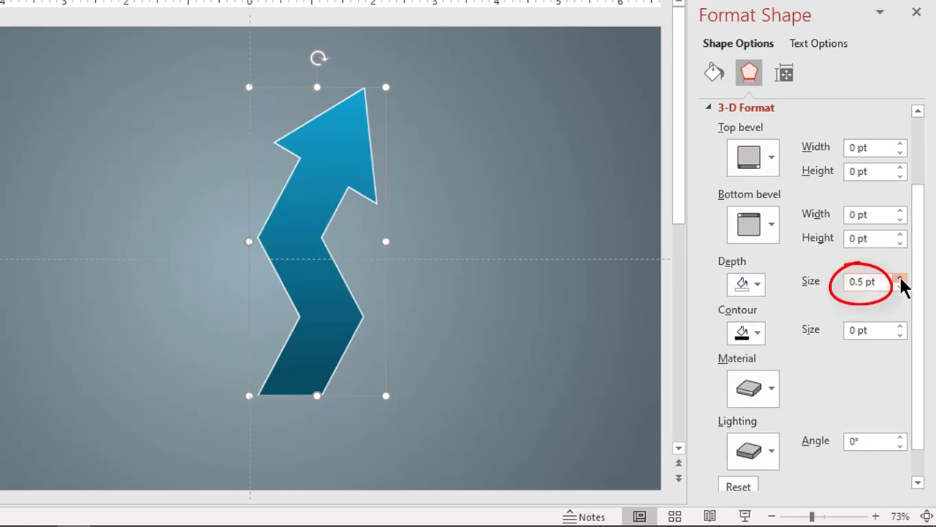
click(900, 279)
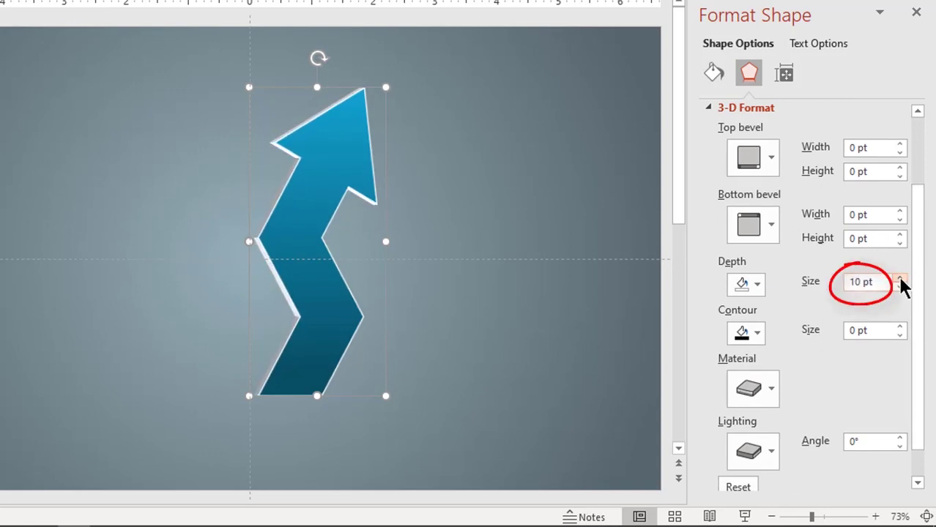
click(900, 279)
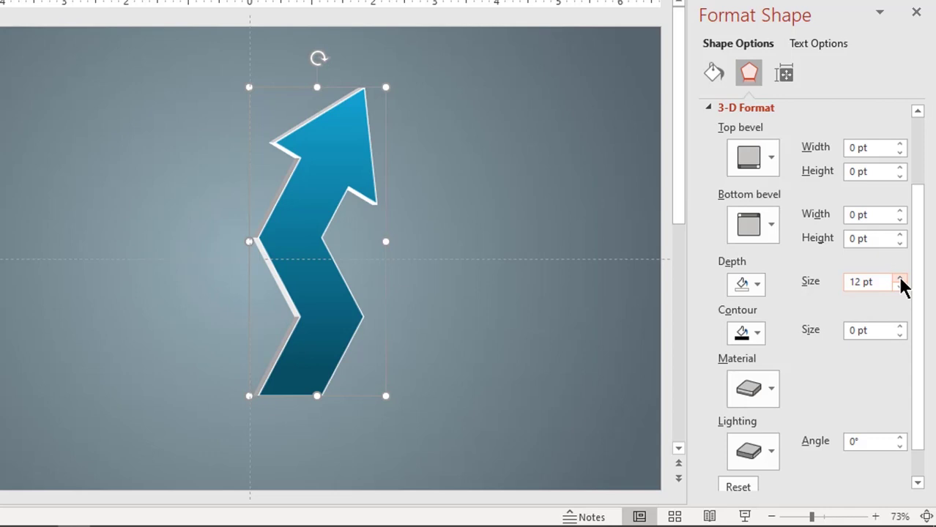
click(757, 289)
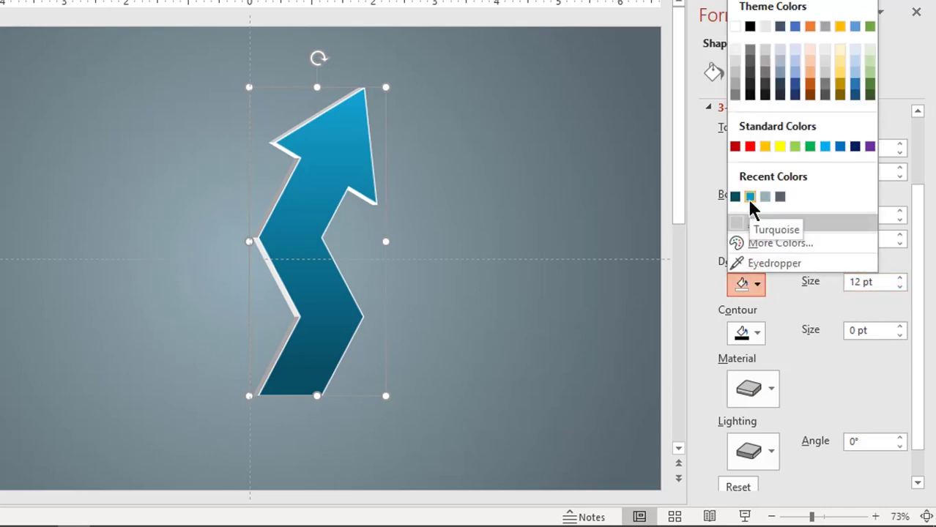
click(750, 200)
click(900, 278)
click(900, 278)
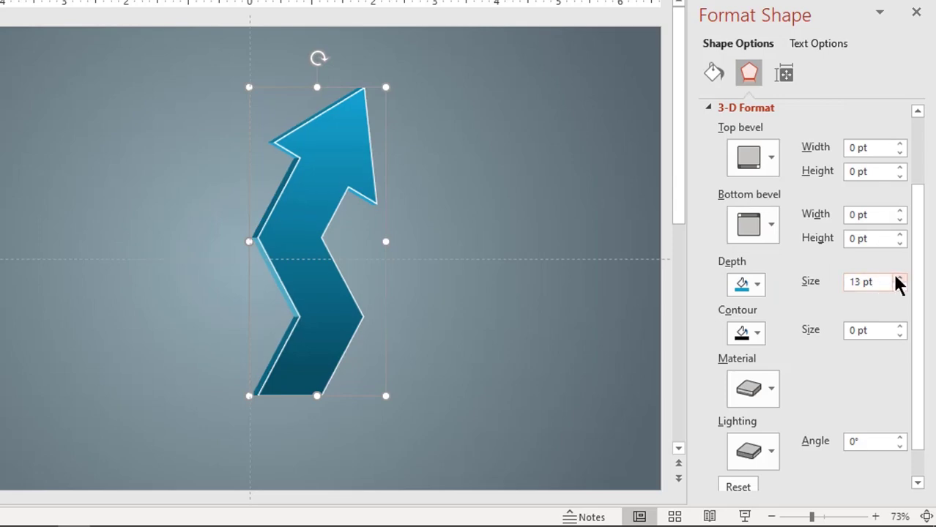
click(900, 278)
click(900, 278)
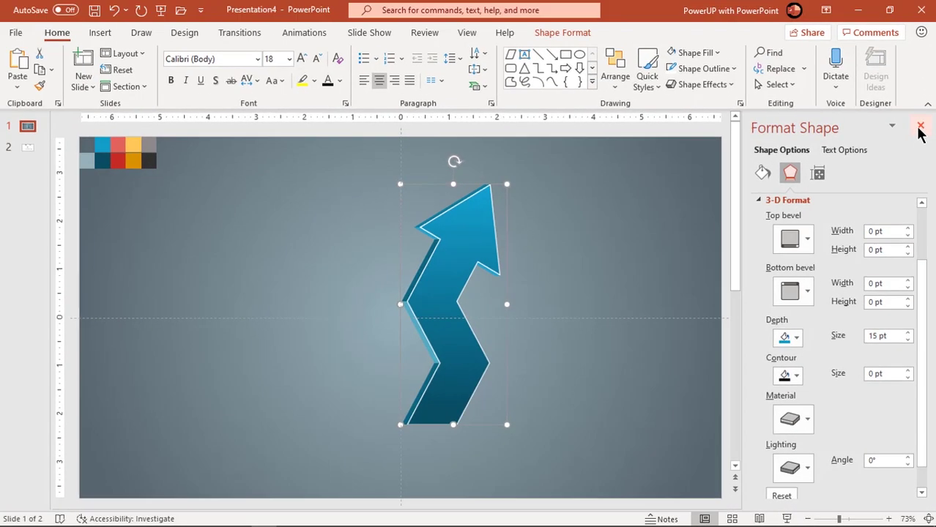
click(919, 126)
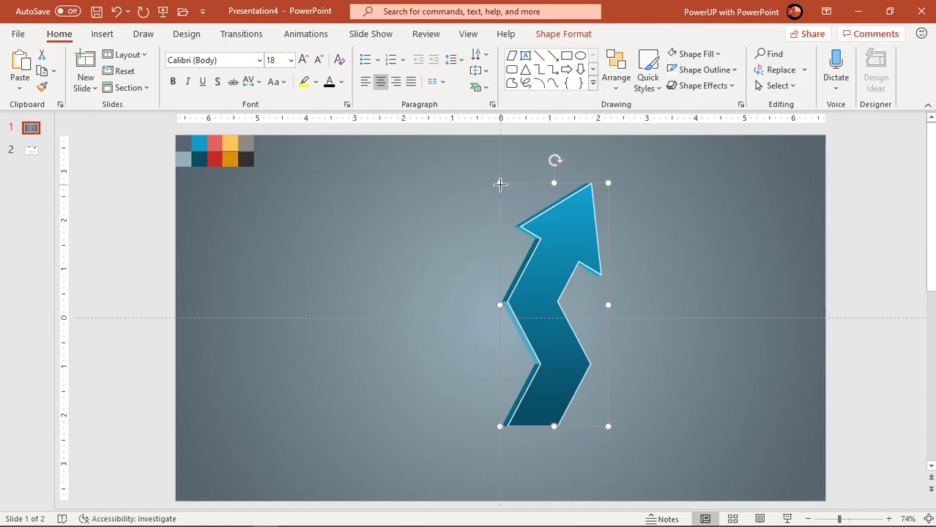
Step: Shrink the arrow from its top-left corner and shift it slightly left and down
drag(500, 184, 533, 261)
drag(570, 355, 536, 364)
click(626, 376)
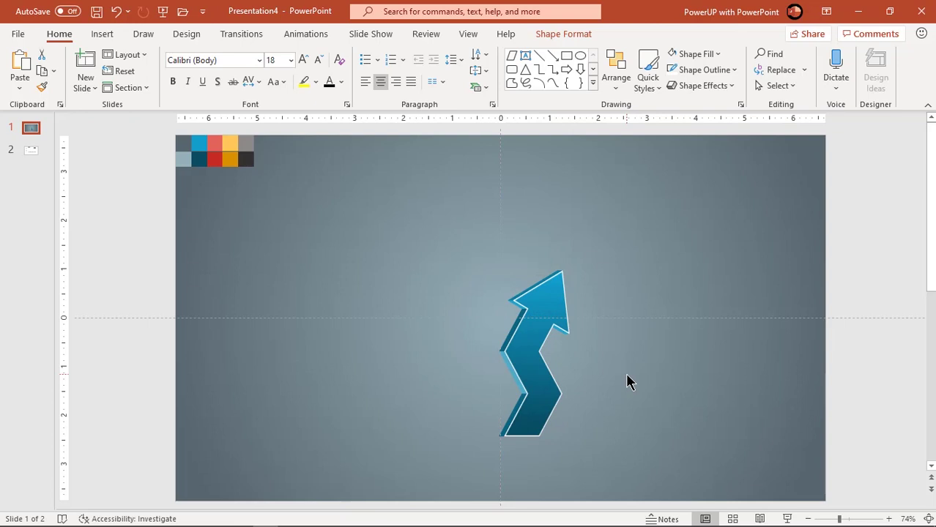
Step: Copy the arrow to the left, enlarge it, send it to back and overlap it
click(540, 389)
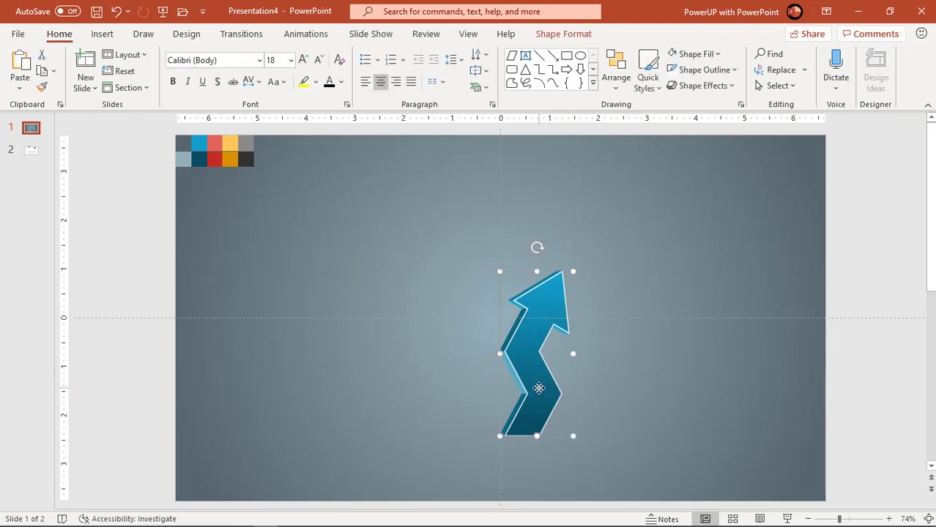
ctrl+drag(538, 388, 454, 388)
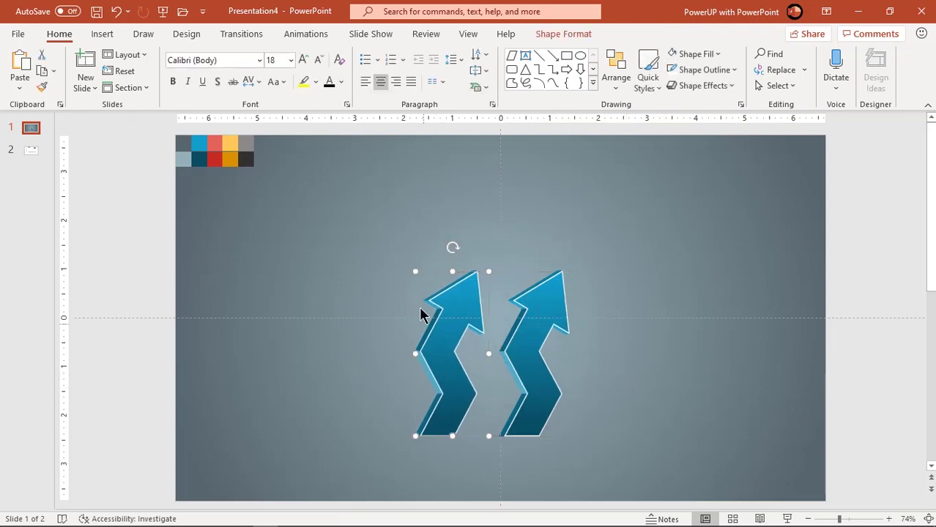
shift+drag(415, 272, 398, 263)
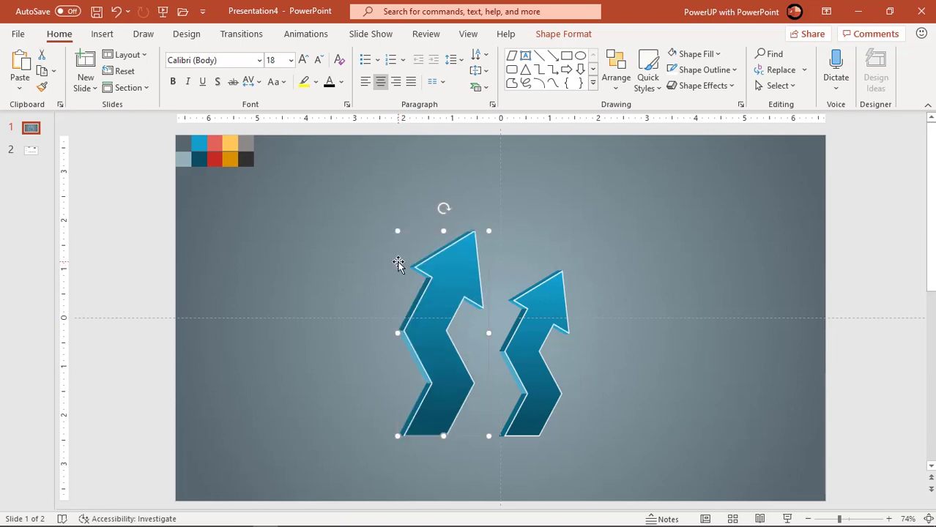
right_click(437, 359)
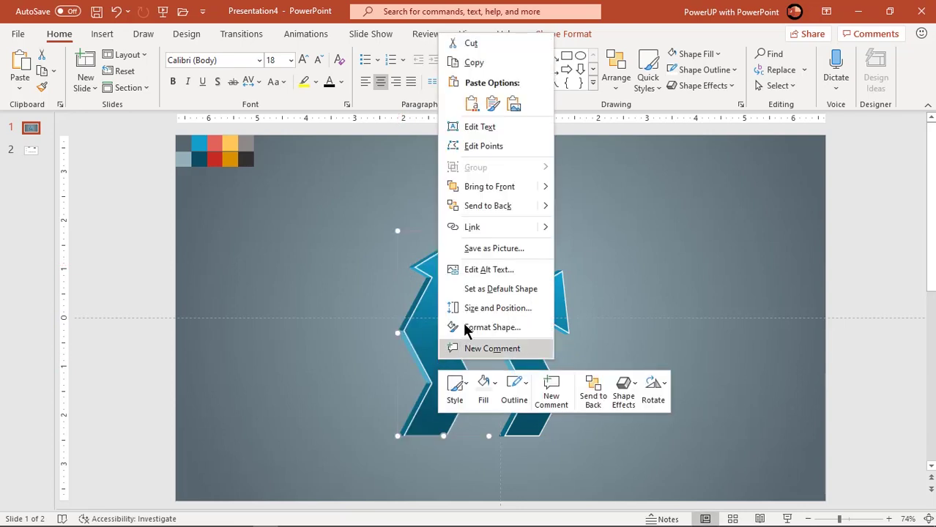
click(477, 206)
mouse_move(459, 392)
mouse_down()
mouse_move(515, 395)
mouse_move(500, 389)
mouse_up()
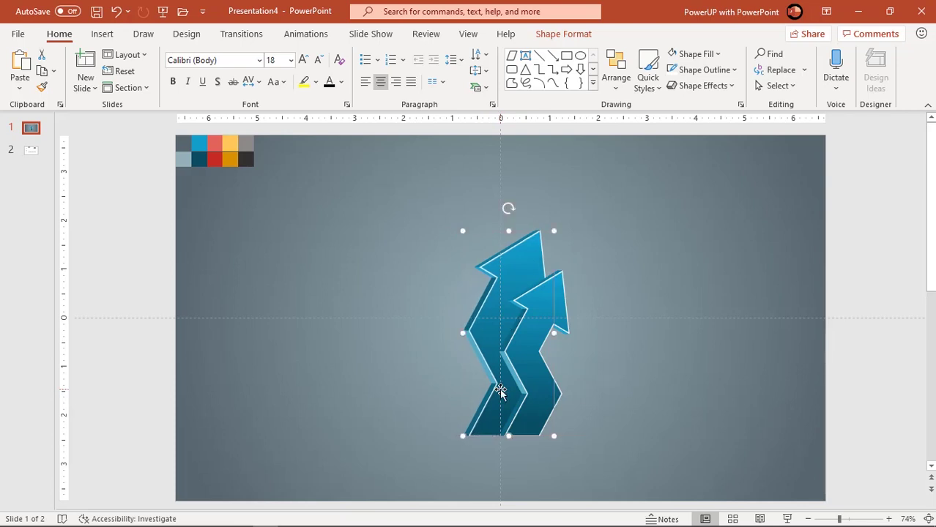
Step: Duplicate the arrow with Ctrl+D, enlarge the copy, send it behind and place it left
key(ctrl+d)
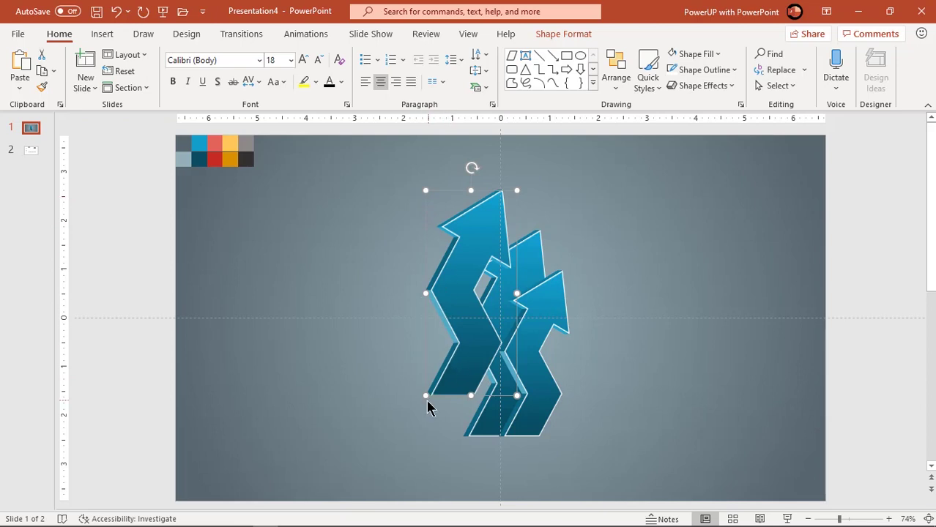
drag(426, 397, 407, 436)
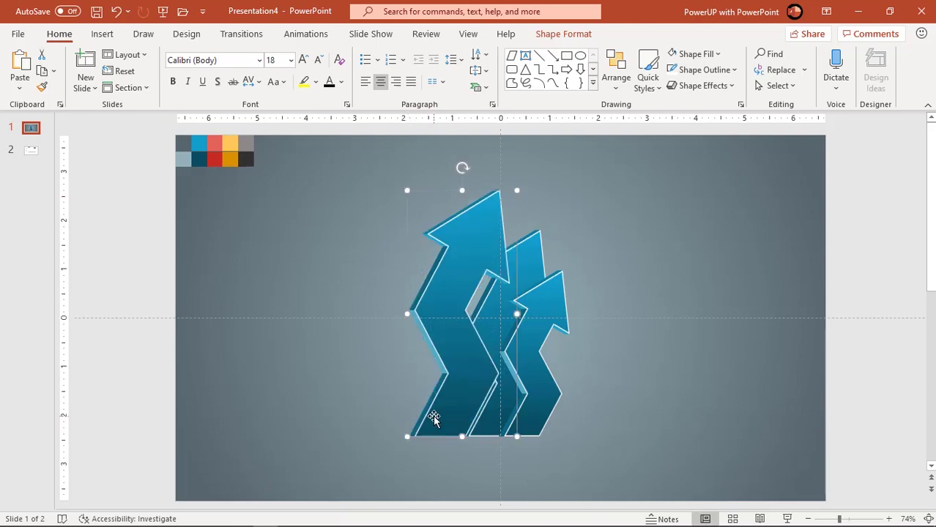
right_click(433, 417)
click(479, 264)
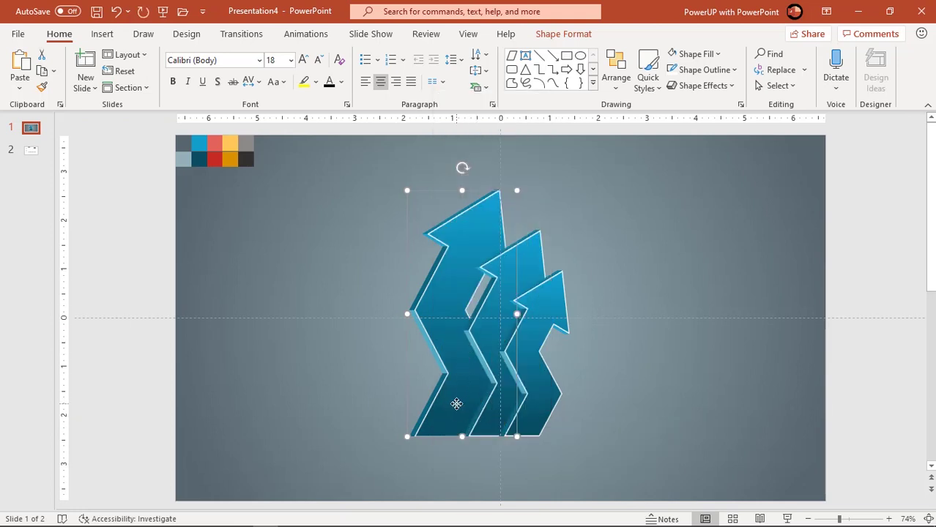
drag(456, 404, 466, 405)
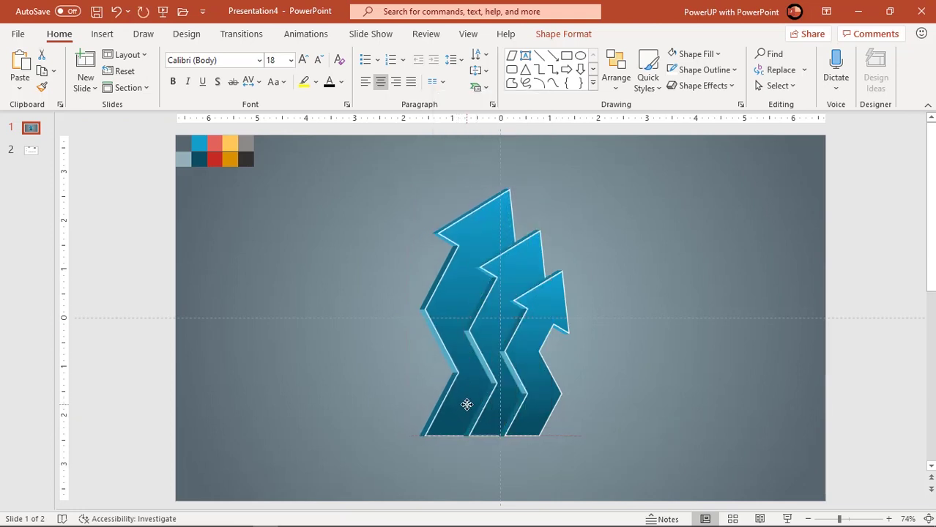
drag(467, 405, 419, 366)
Step: Enlarge the newest arrow further, send it behind all others and nudge it right
drag(373, 395, 354, 437)
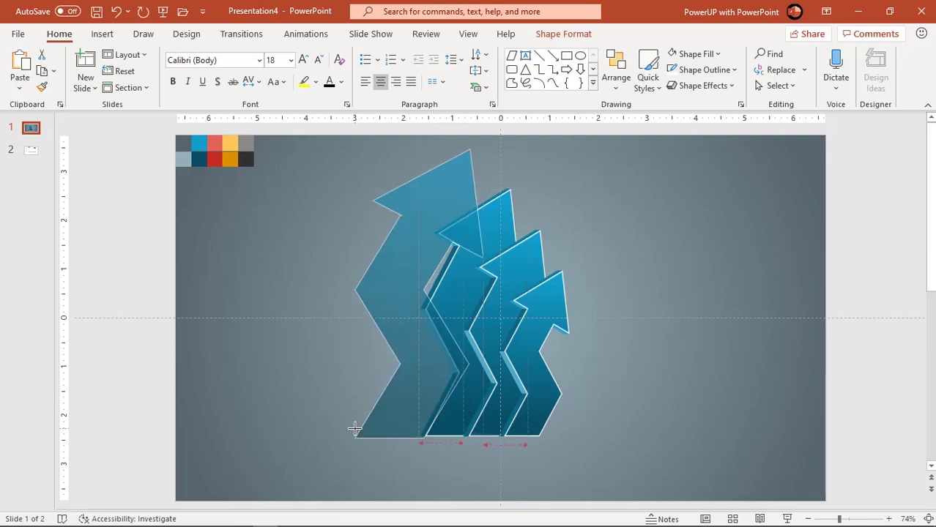
right_click(376, 423)
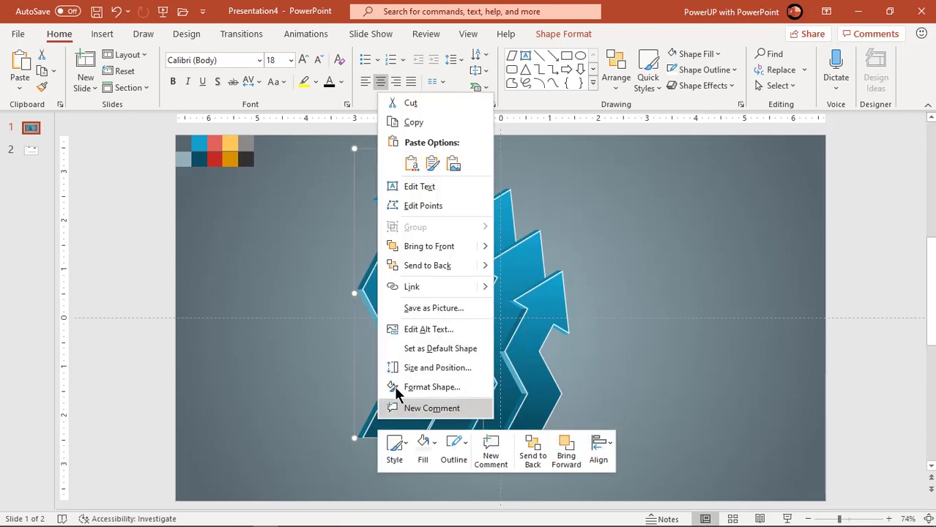
click(417, 266)
drag(407, 386, 418, 385)
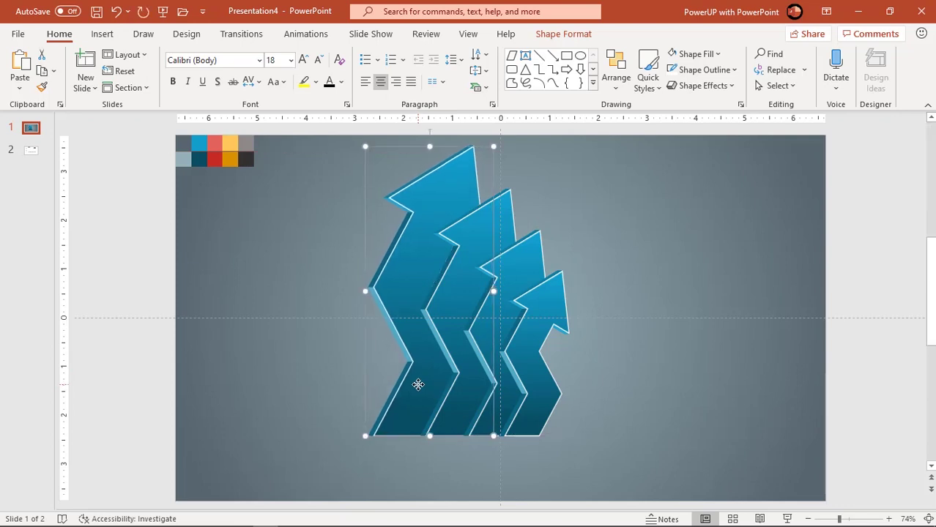
Step: Select all four arrows, align their bottoms, and shift them right and down together
shift+click(466, 401)
shift+click(483, 345)
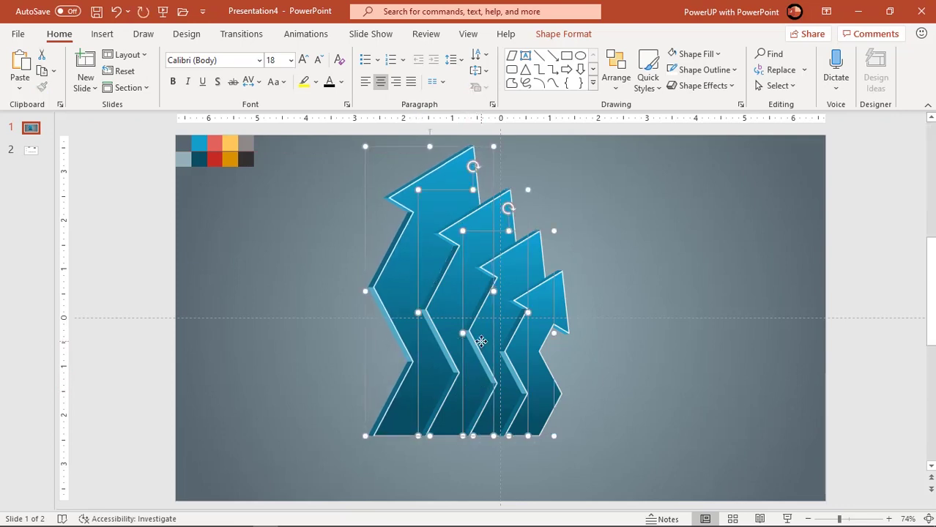
shift+click(518, 356)
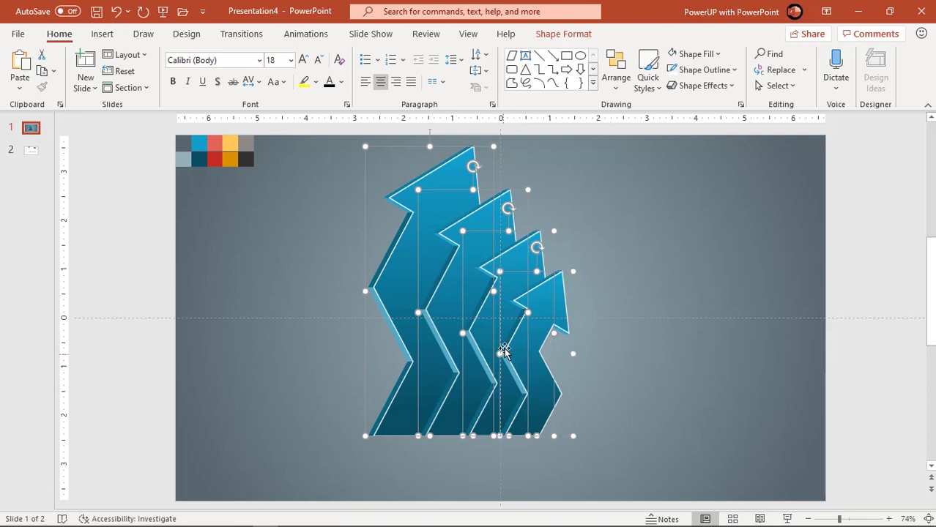
click(556, 35)
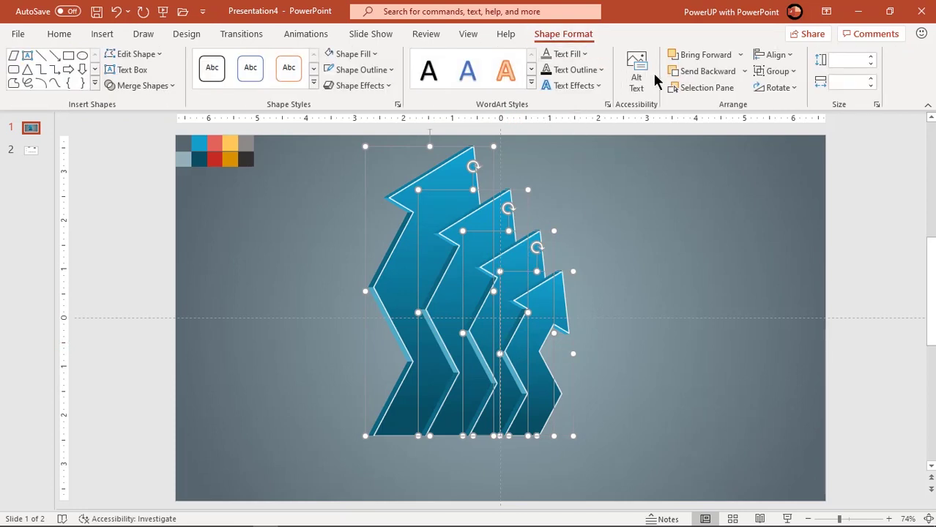
click(775, 55)
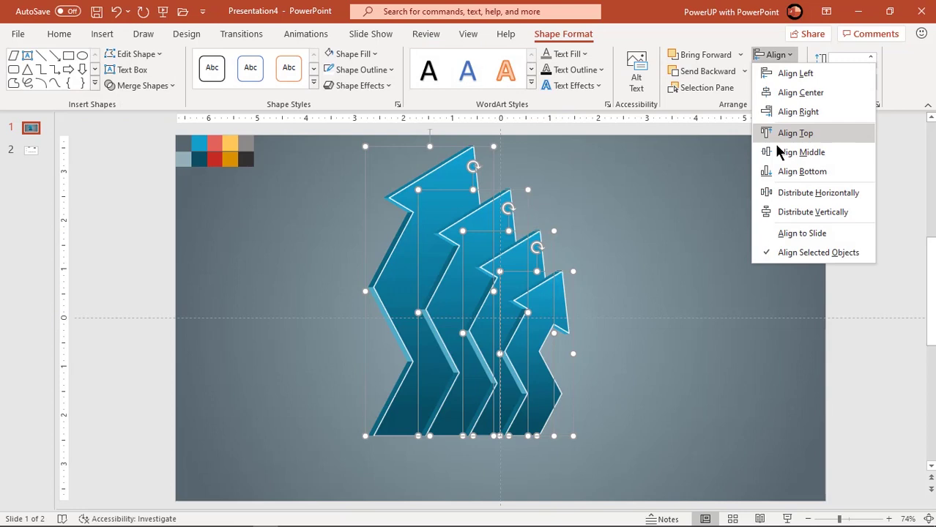
click(779, 172)
drag(535, 371, 551, 390)
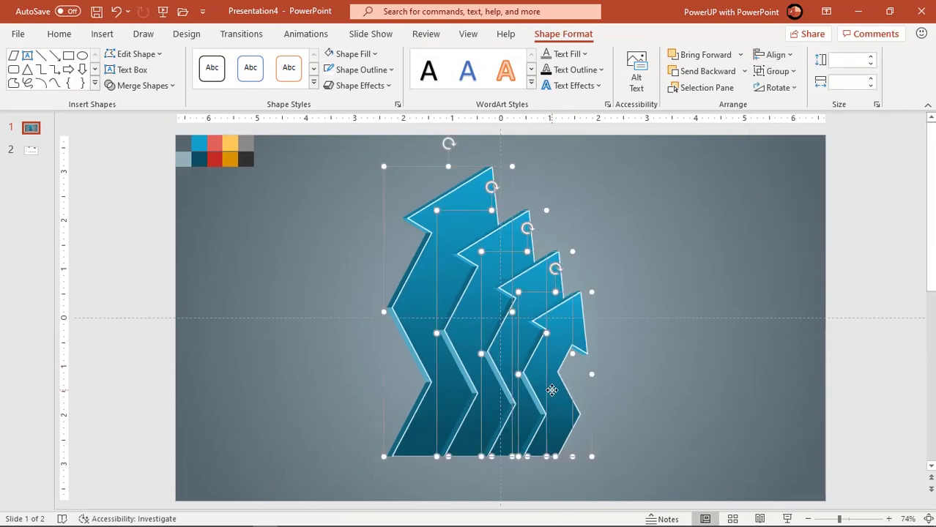
Step: Group the four arrows and resize the group slightly smaller and wider
right_click(551, 392)
mouse_move(590, 218)
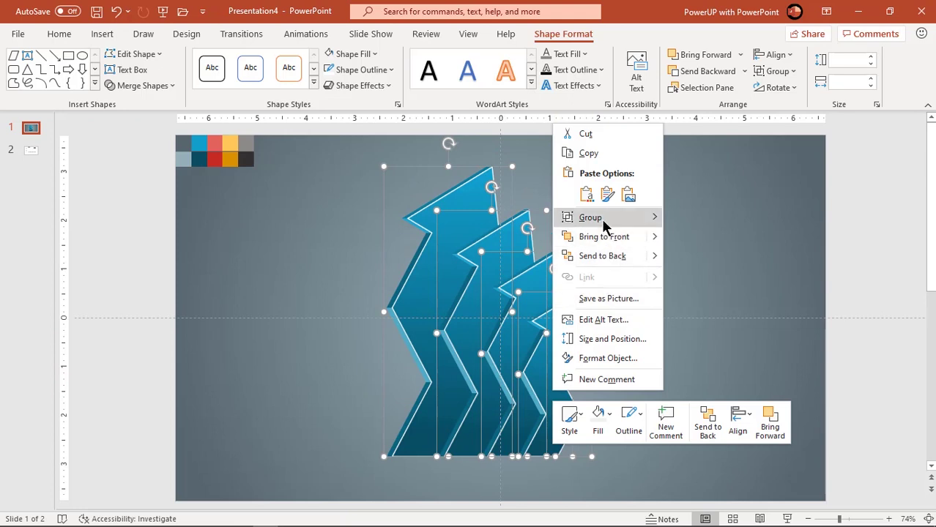
click(695, 220)
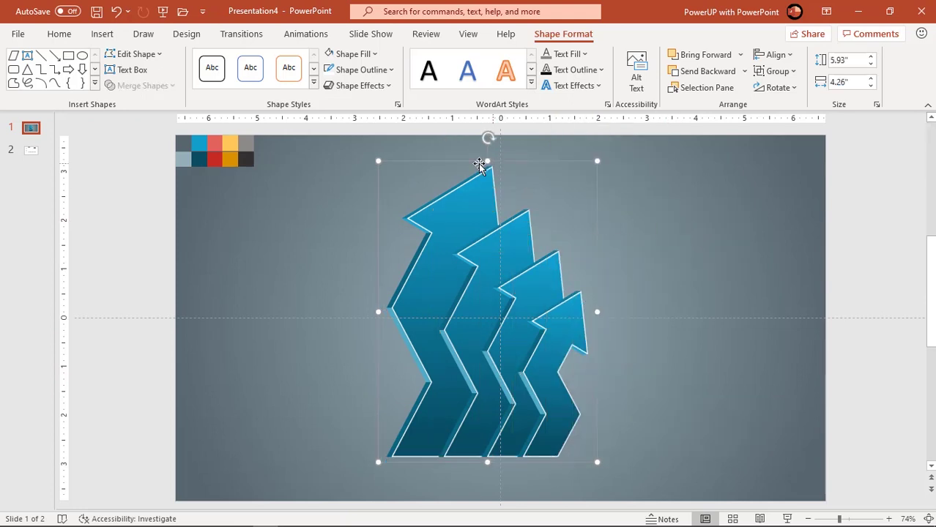
drag(378, 161, 395, 185)
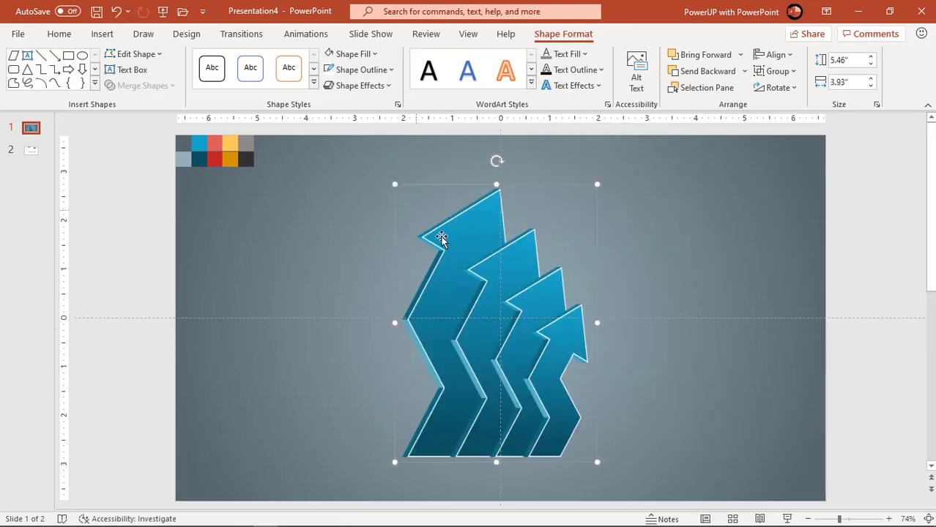
drag(498, 292, 492, 292)
drag(490, 184, 490, 188)
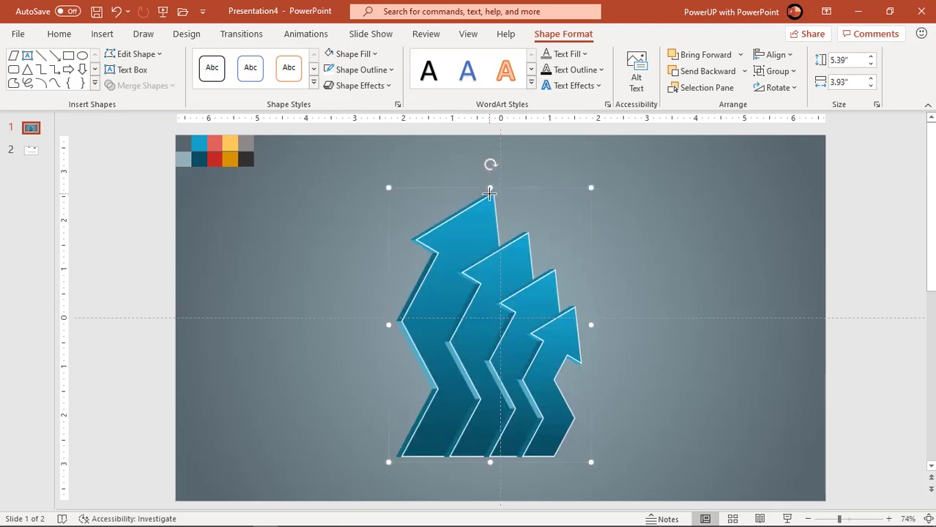
drag(593, 327, 603, 328)
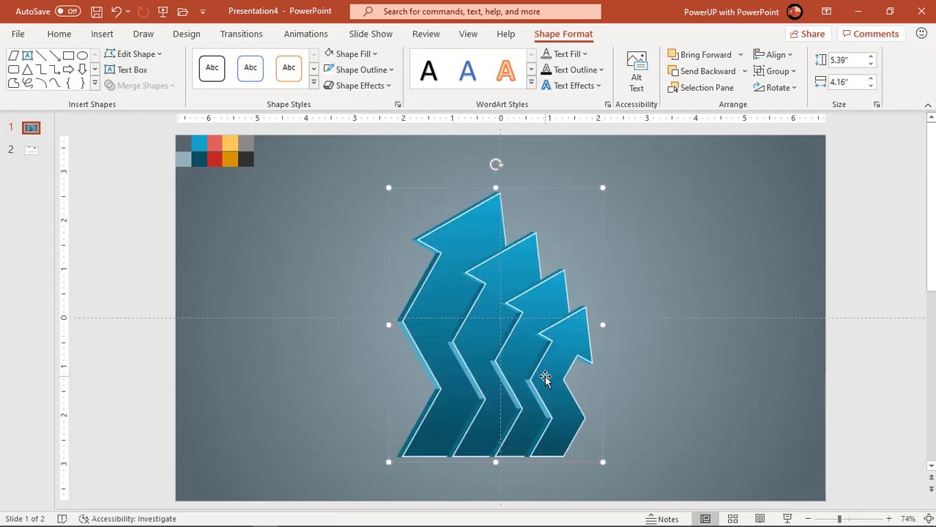
drag(542, 376, 542, 376)
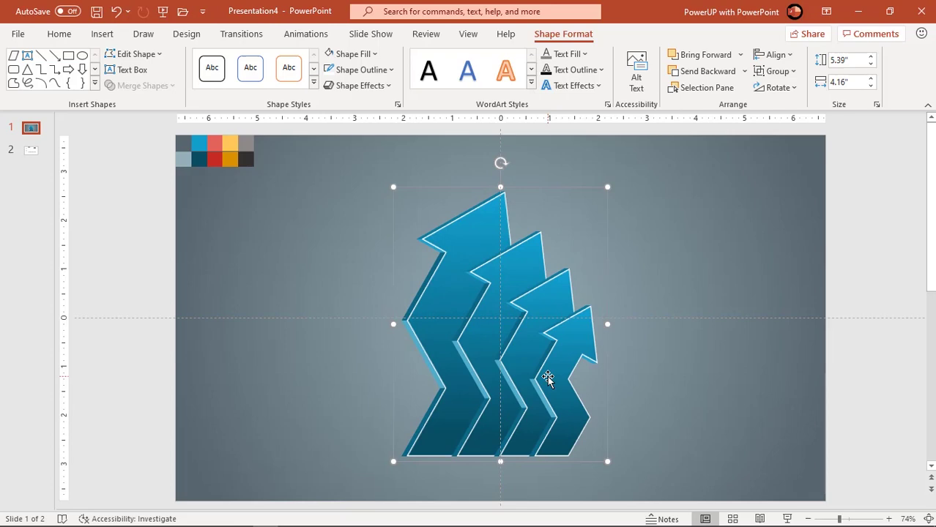
right_click(547, 376)
Step: Give the second-smallest arrow a salmon-to-dark-red gradient with red 3D side depth
click(680, 248)
click(684, 295)
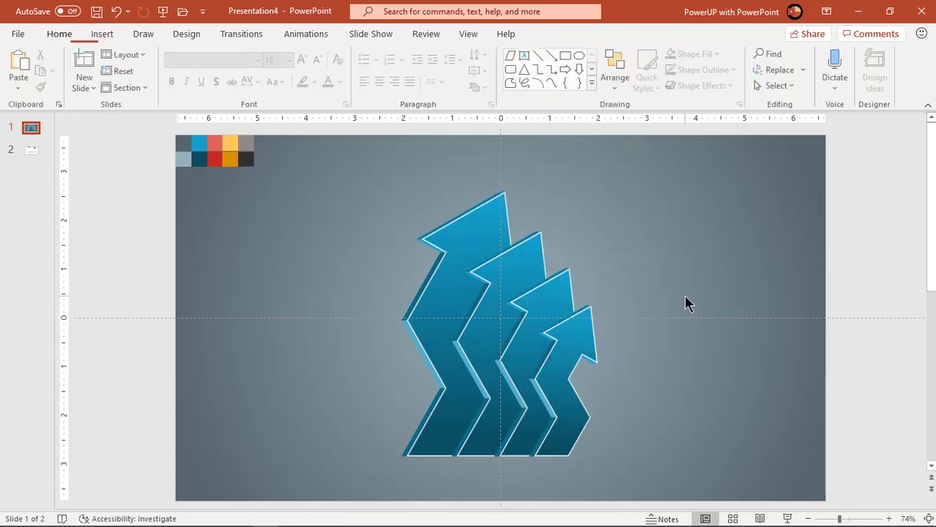
click(525, 360)
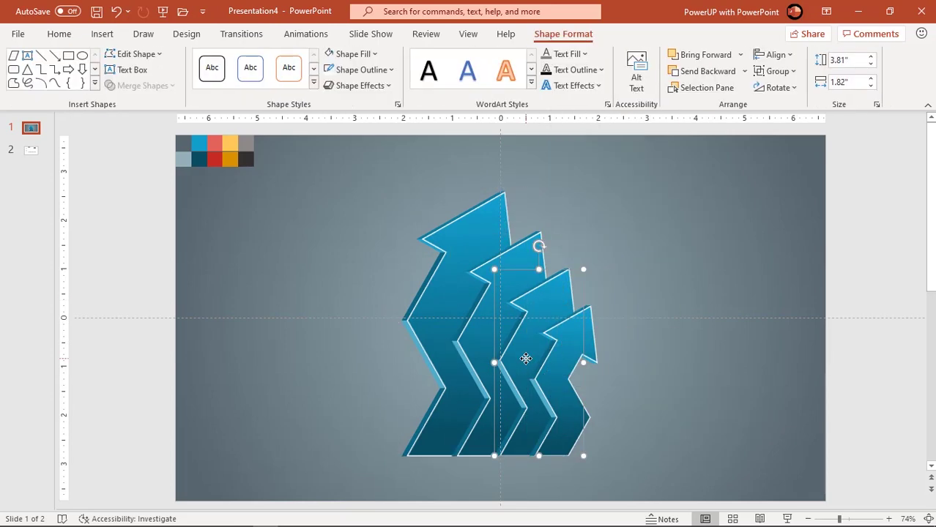
right_click(527, 363)
click(575, 330)
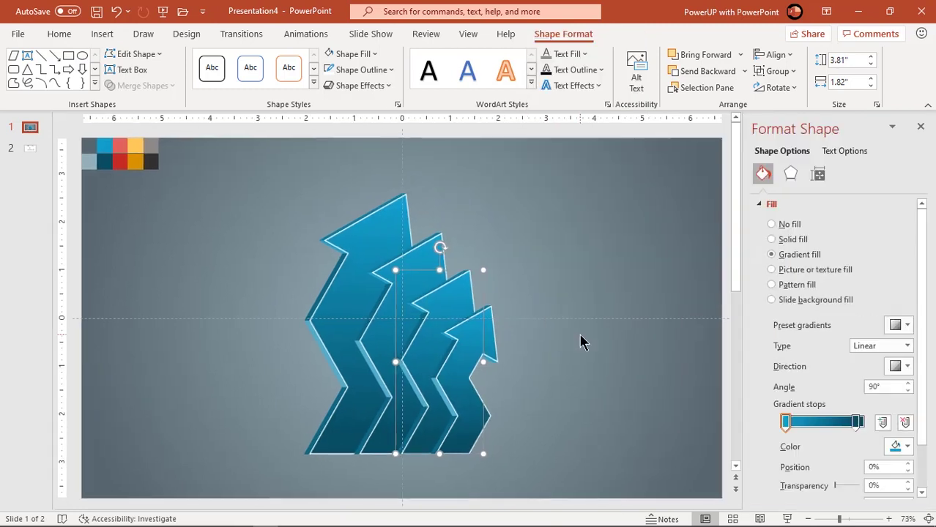
click(899, 446)
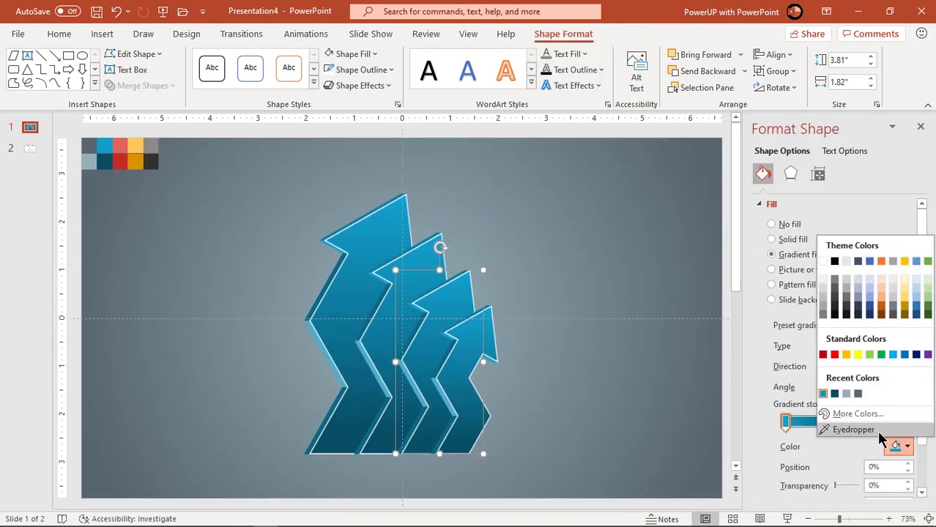
click(853, 428)
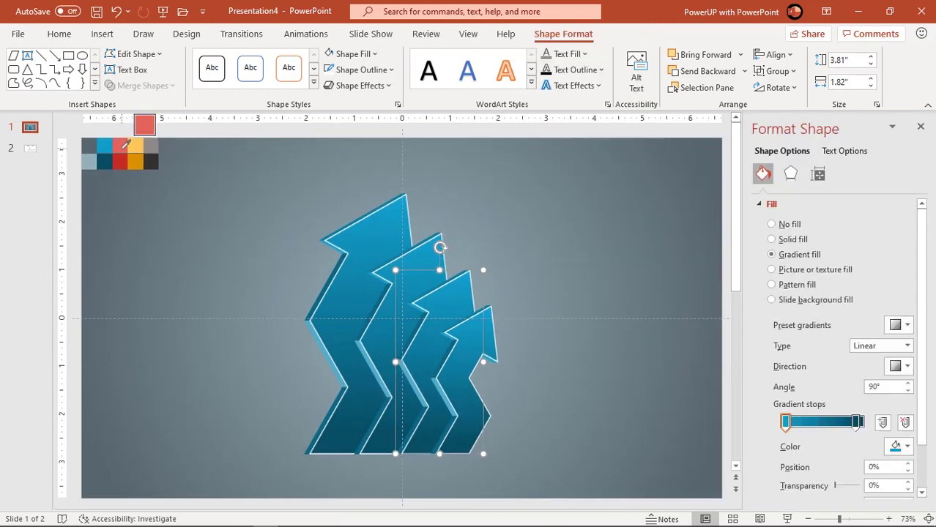
click(119, 145)
click(855, 423)
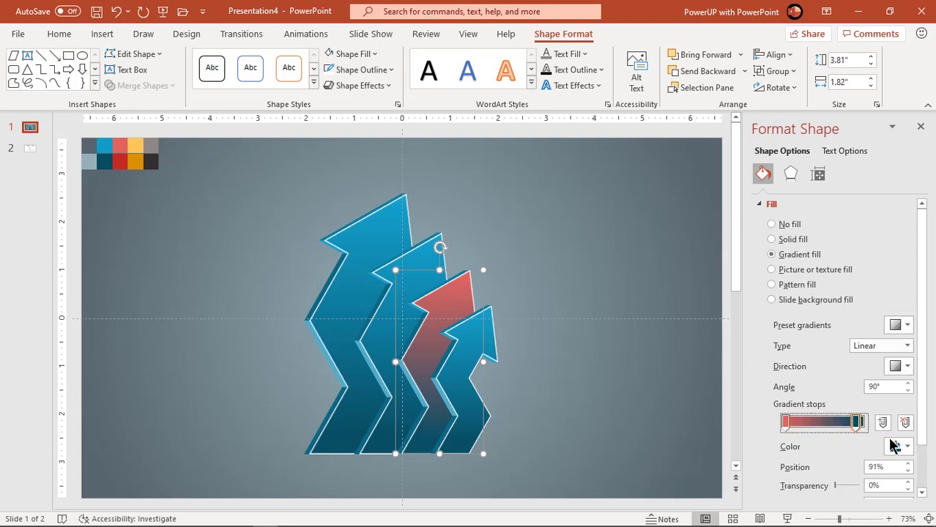
click(905, 446)
click(855, 429)
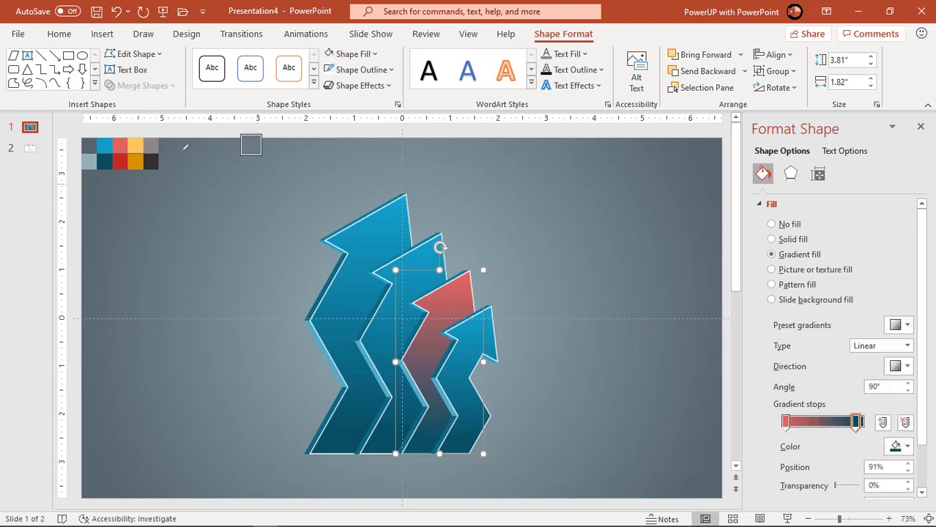
click(127, 160)
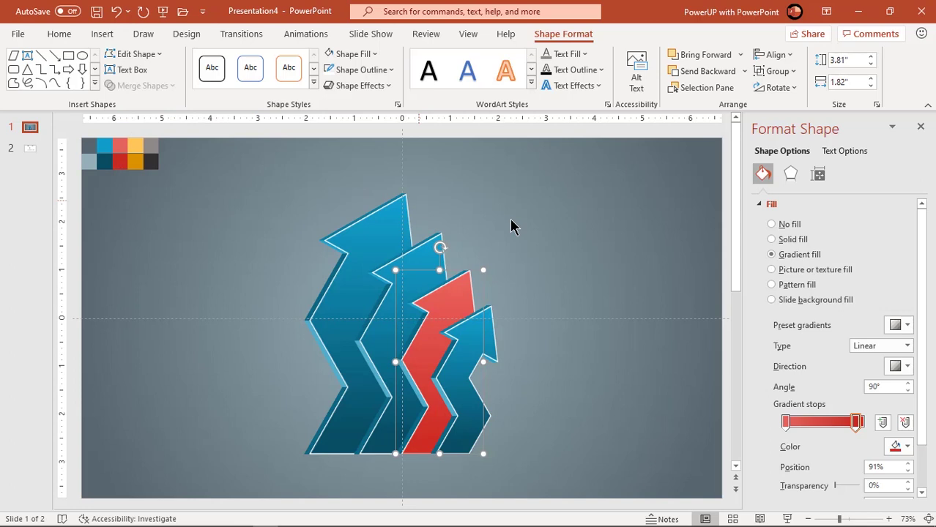
click(791, 173)
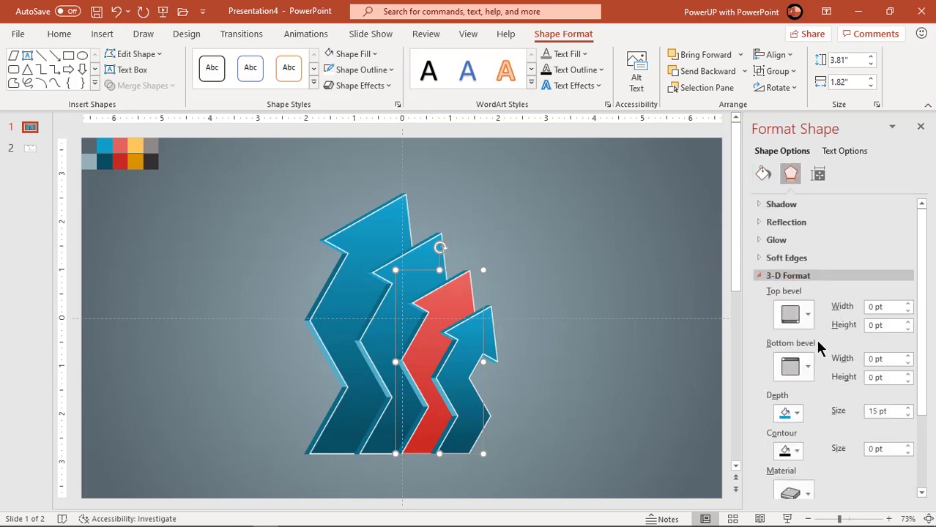
click(795, 414)
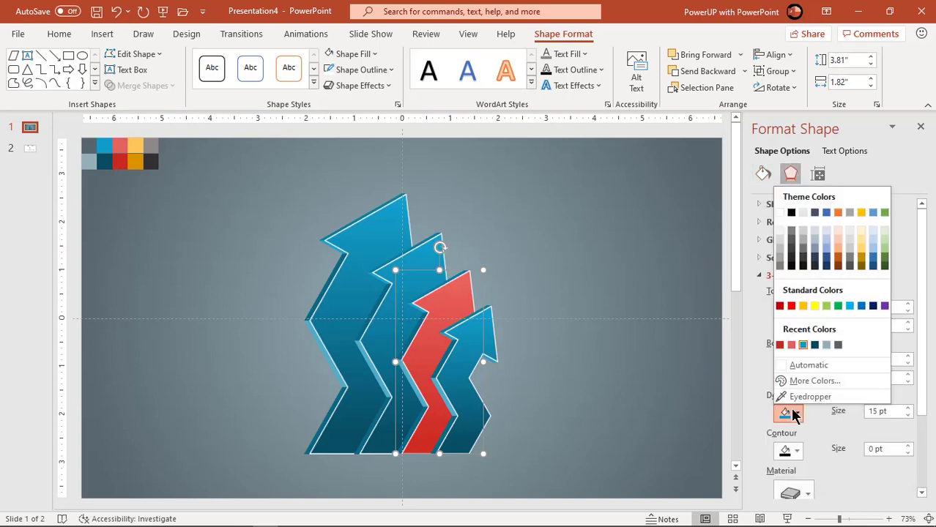
click(791, 346)
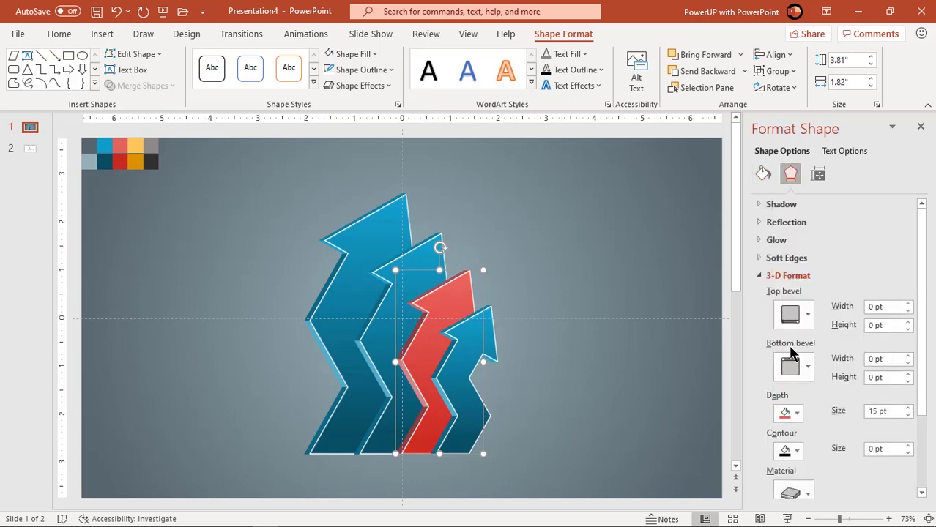
Step: Give the next taller arrow a yellow-to-orange gradient with yellow side depth
click(422, 259)
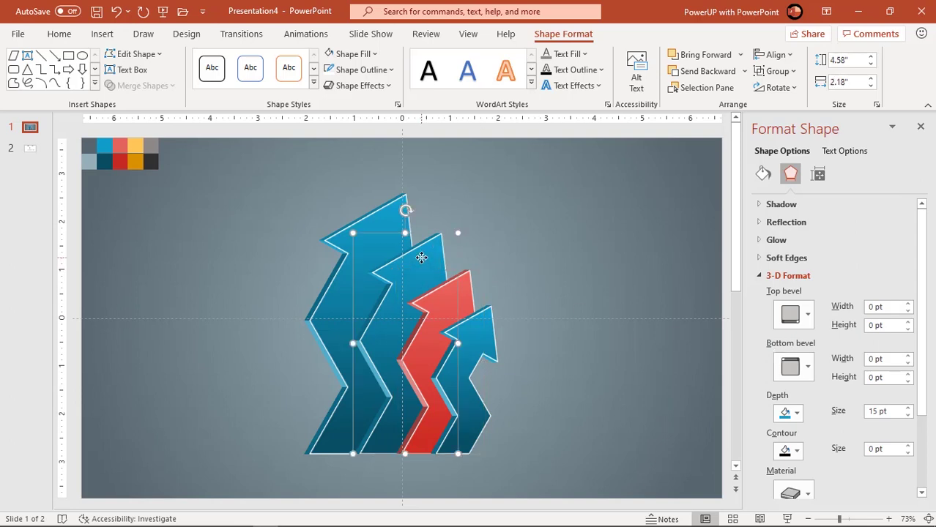
click(762, 174)
click(899, 446)
click(879, 432)
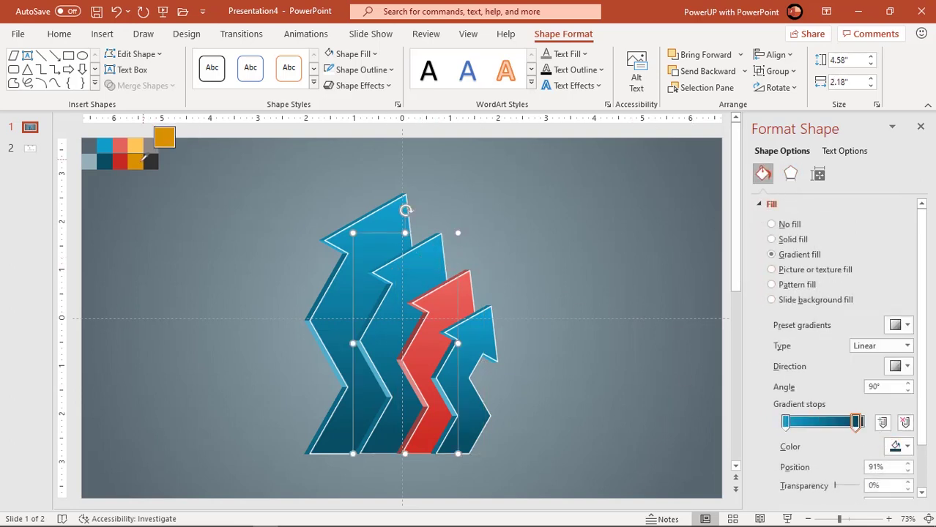
click(135, 161)
click(784, 422)
click(899, 446)
click(853, 430)
click(135, 145)
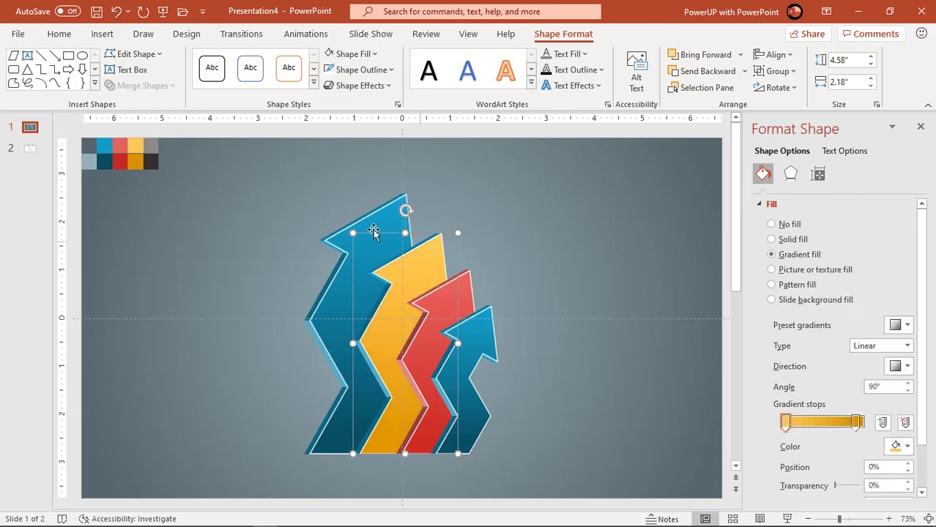
click(790, 173)
click(796, 412)
click(781, 353)
Step: Give the tallest arrow a grey-to-charcoal gradient with grey side depth
click(384, 220)
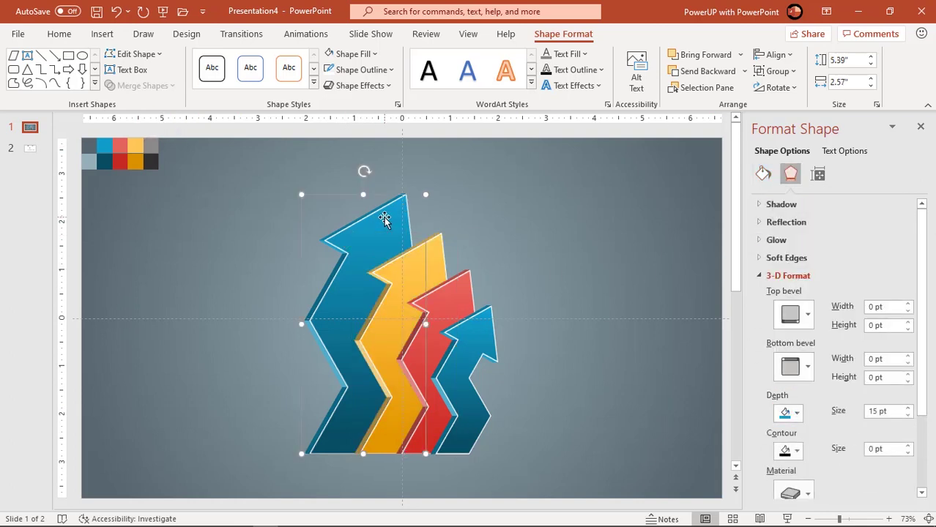
click(763, 174)
click(150, 146)
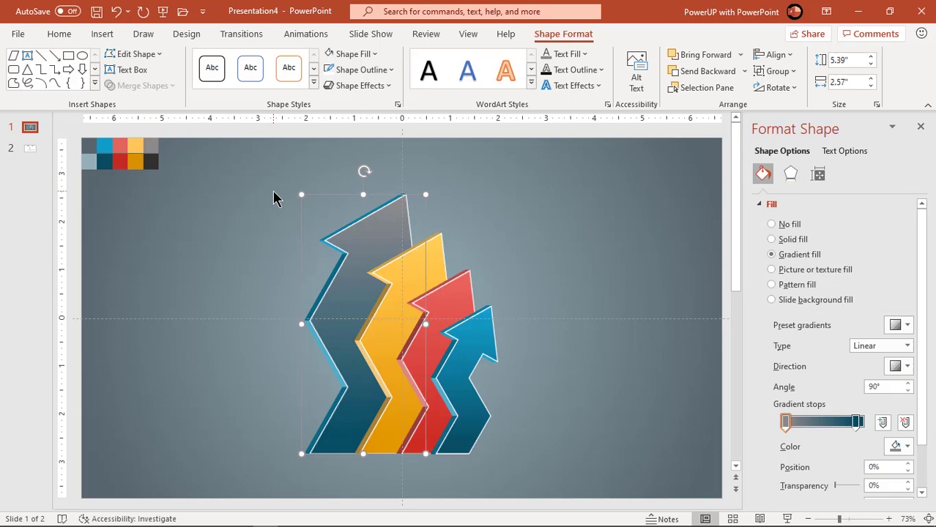
click(857, 422)
click(896, 448)
click(842, 447)
click(150, 161)
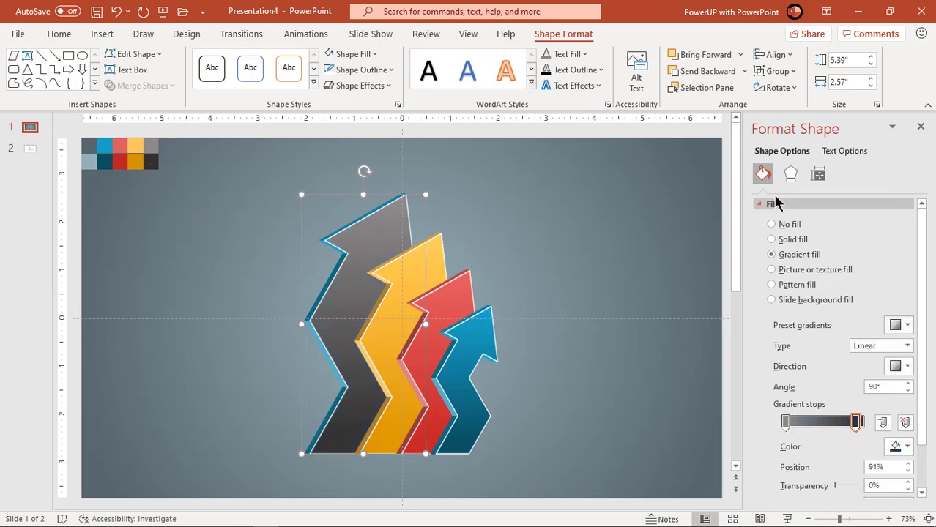
click(790, 174)
click(795, 413)
click(791, 350)
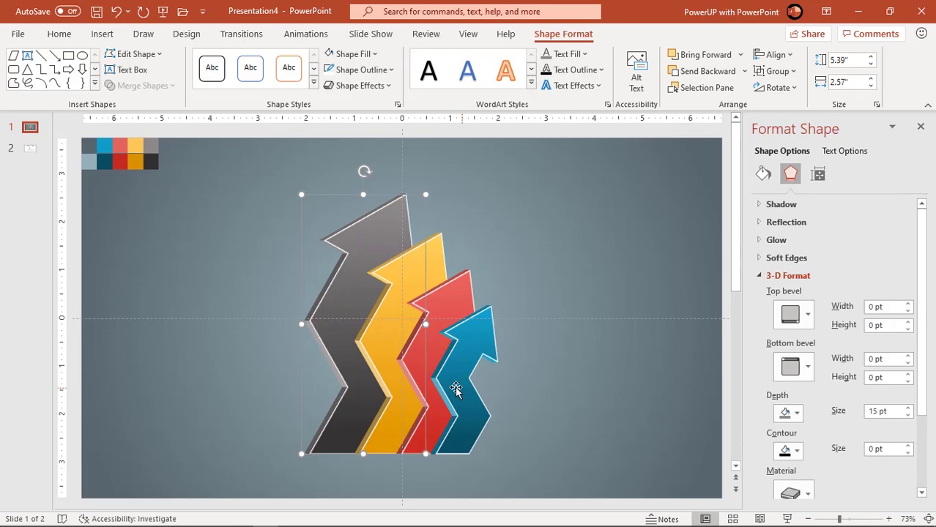
Step: Select all four arrows and apply an Outer Shadow preset
shift+click(399, 360)
shift+click(408, 357)
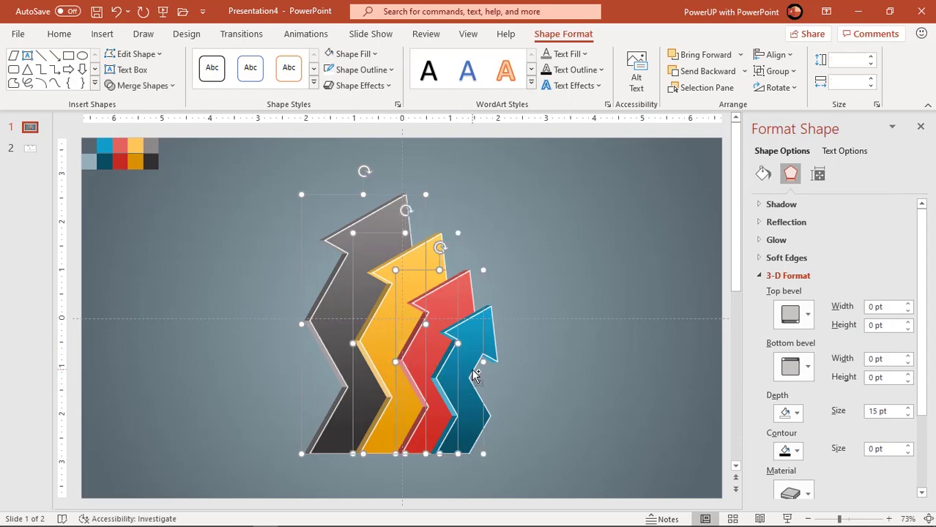
shift+click(470, 368)
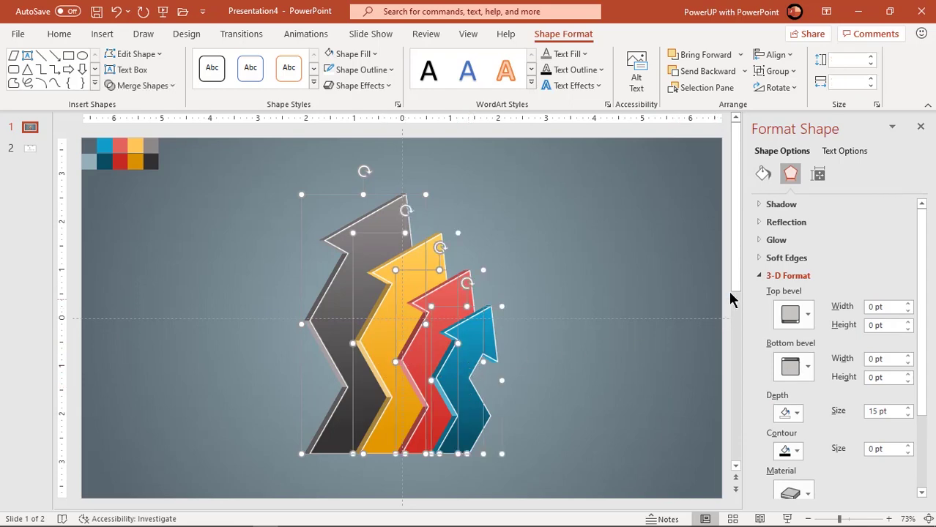
click(784, 204)
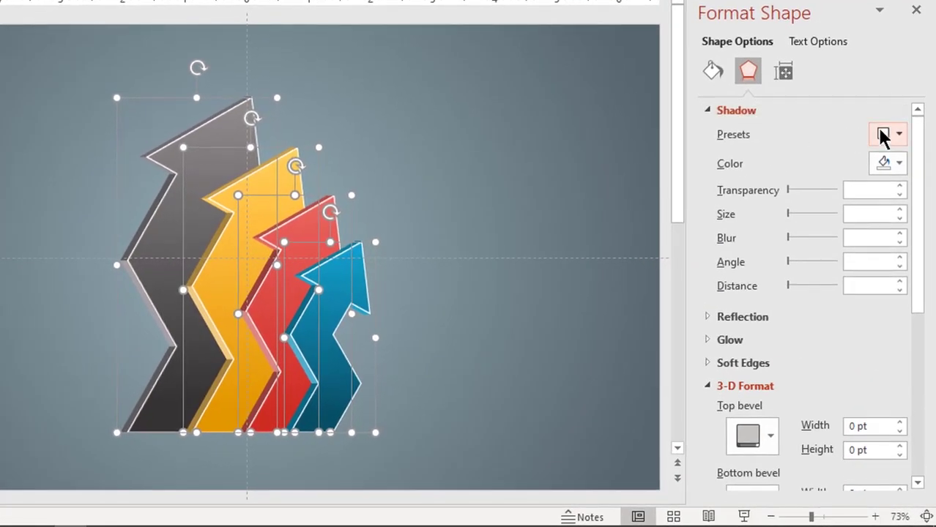
click(882, 135)
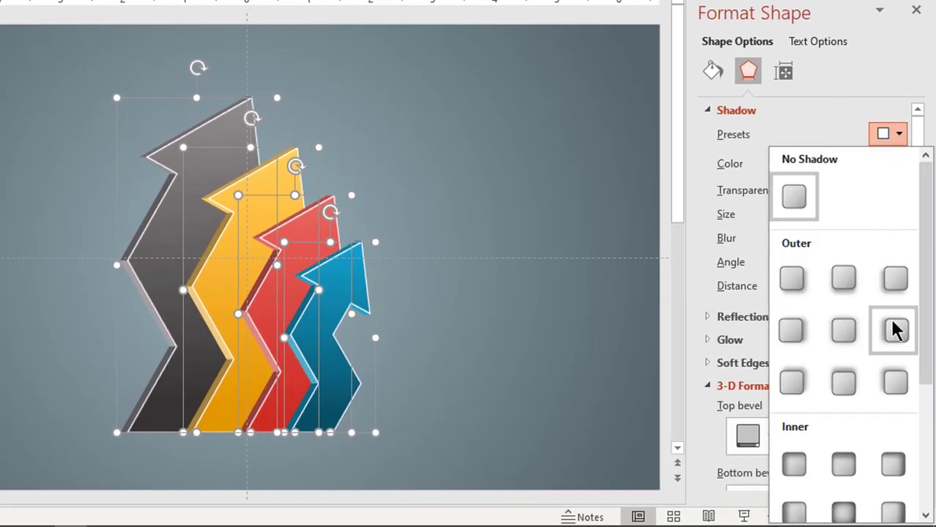
click(895, 381)
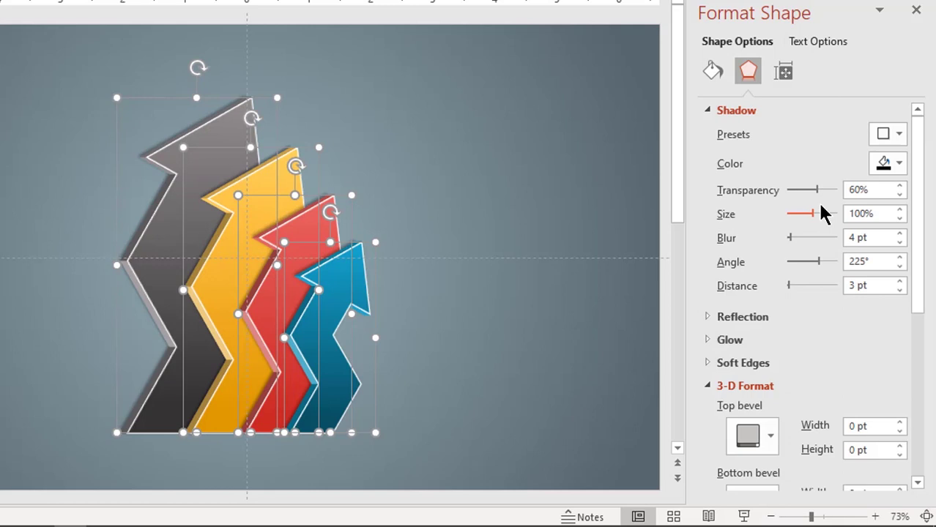
Step: Set the shadow transparency to 0% and blur to 15 pt, then close the panel
drag(815, 190, 789, 196)
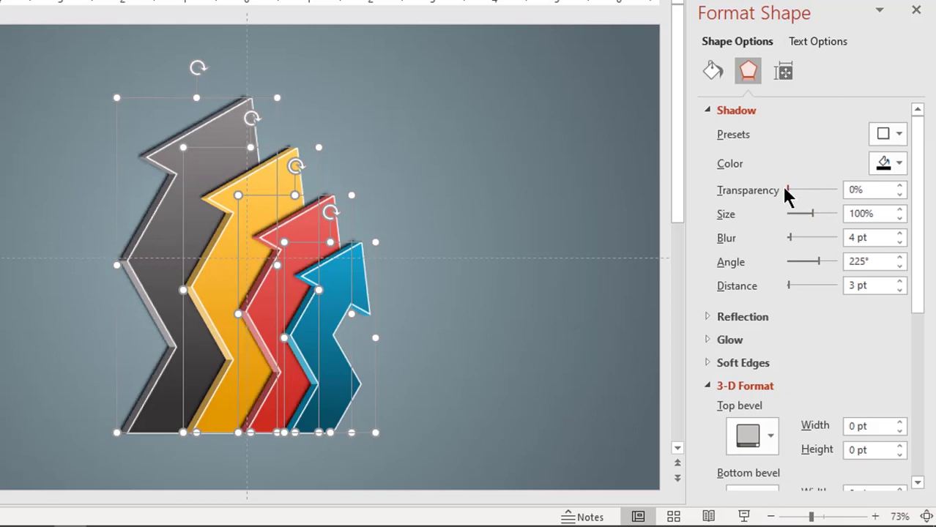
double_click(899, 234)
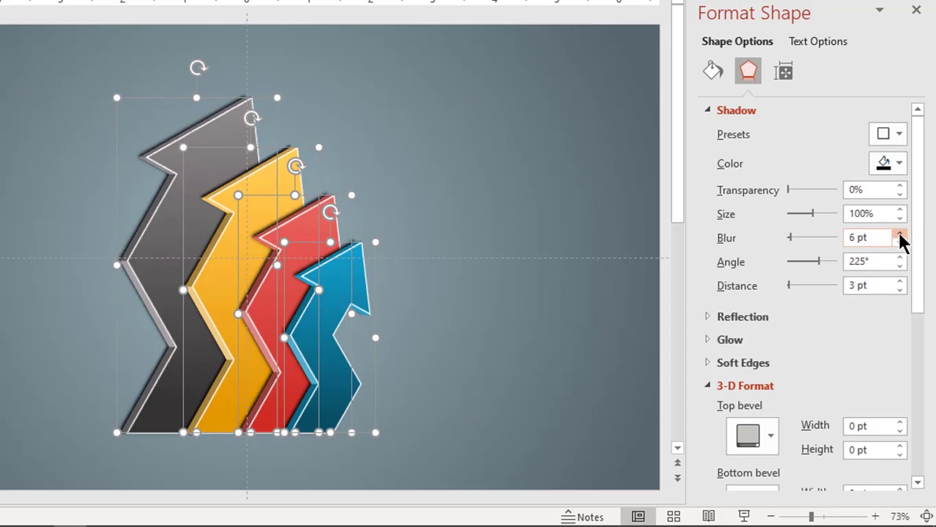
double_click(899, 234)
click(899, 234)
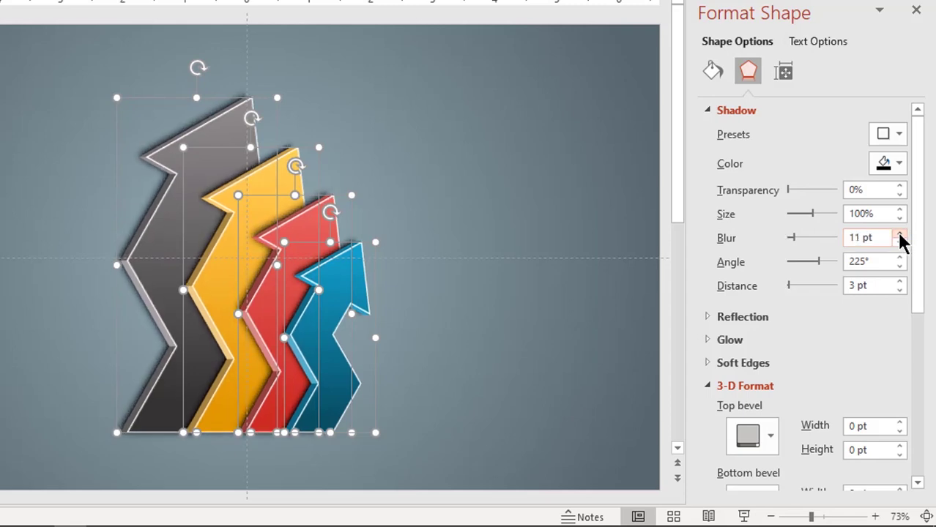
click(899, 233)
click(899, 234)
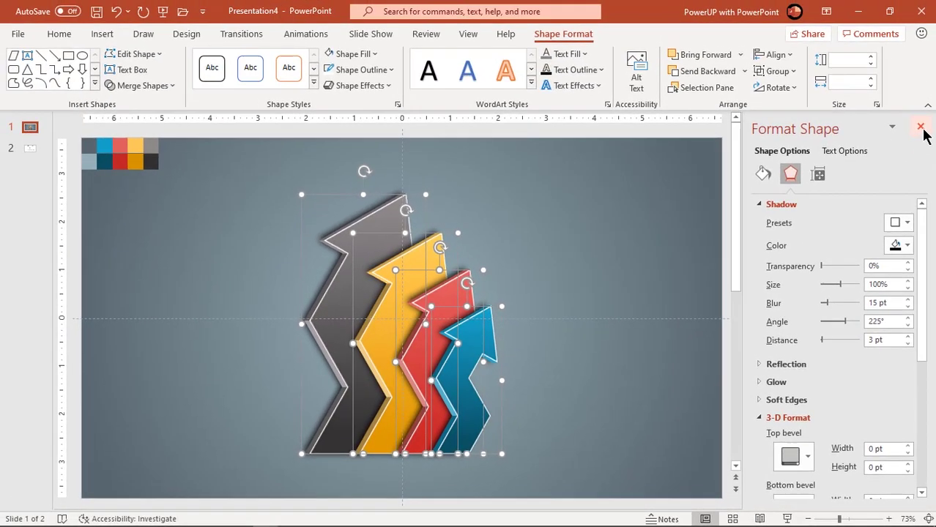
click(923, 128)
click(698, 397)
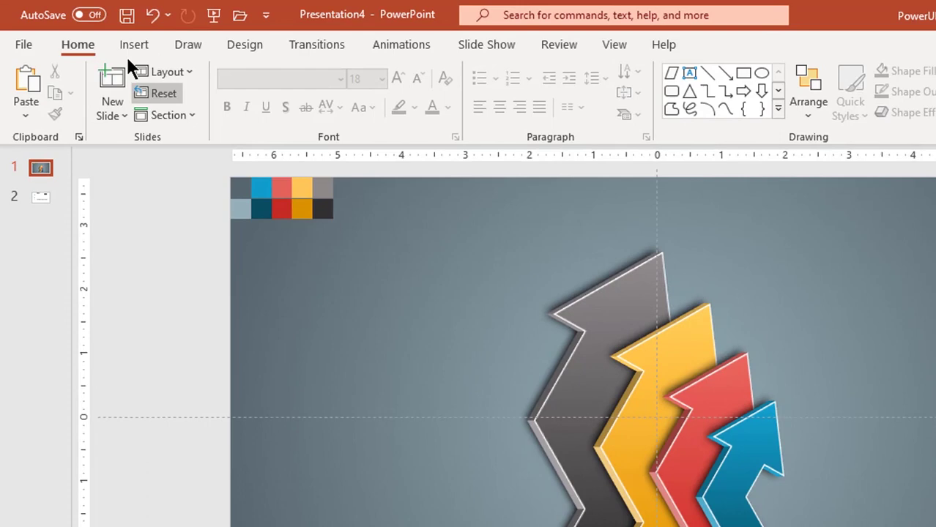
Step: Draw a wide oval beneath the arrows and remove its outline
click(97, 33)
click(298, 115)
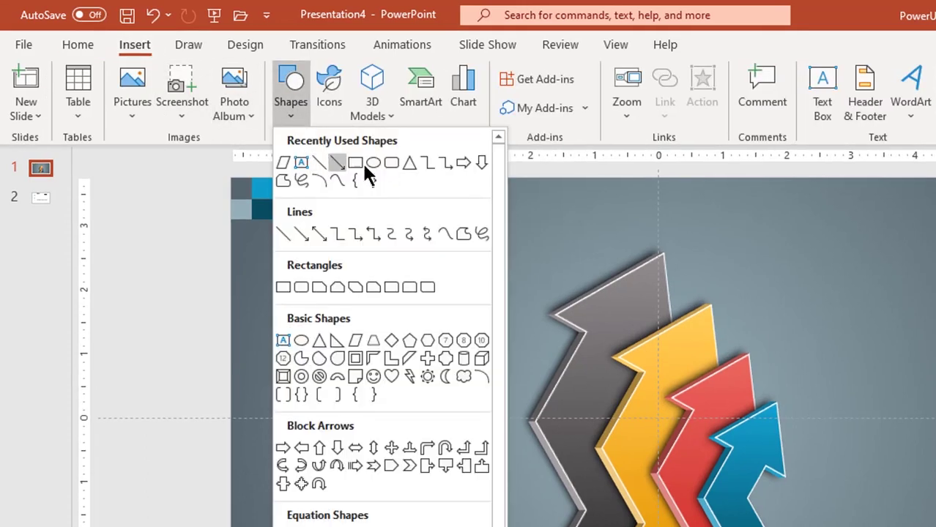
click(365, 164)
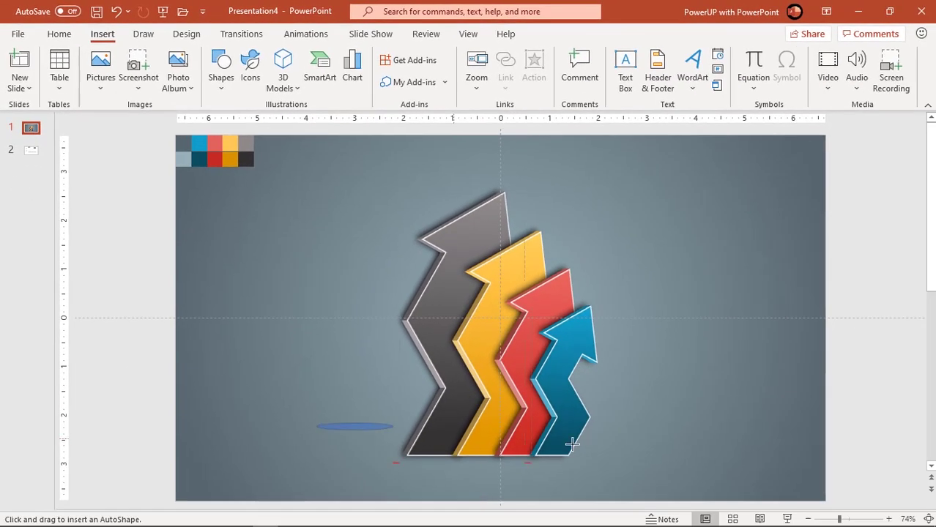
drag(316, 425, 688, 473)
click(628, 451)
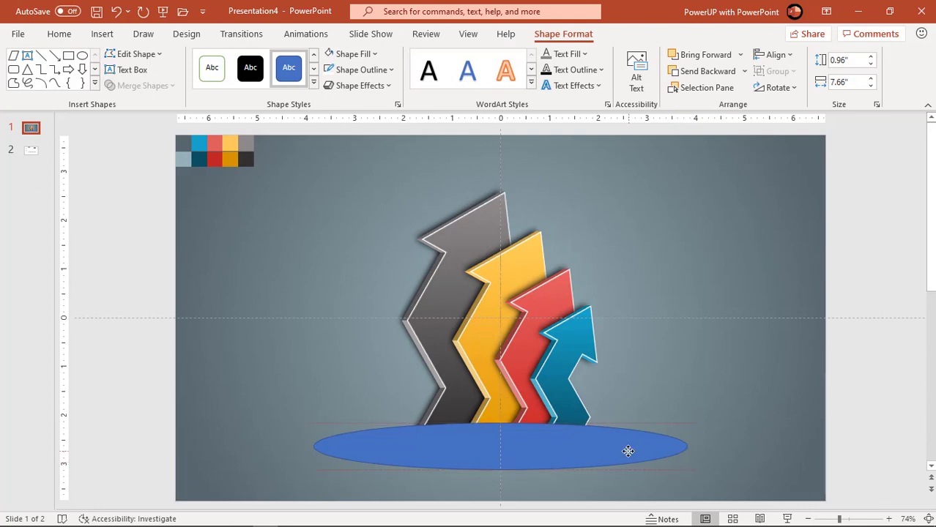
click(370, 70)
click(365, 261)
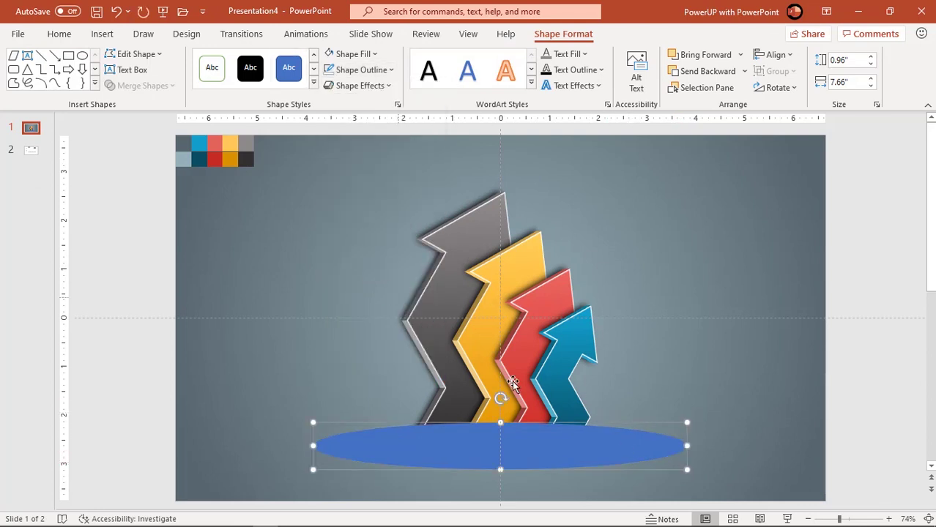
right_click(599, 459)
Step: Fill the oval with a Path gradient from near-black to the background colour, fully transparent outside
click(604, 428)
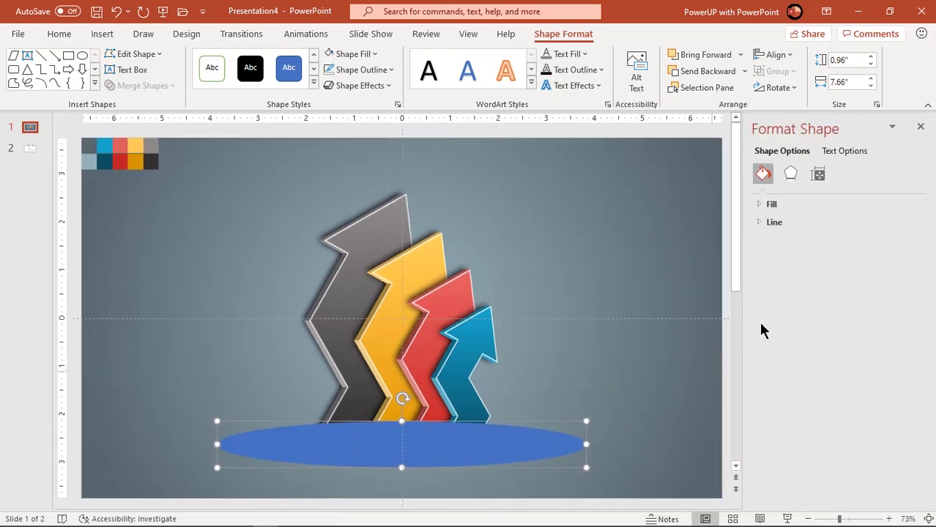
click(758, 204)
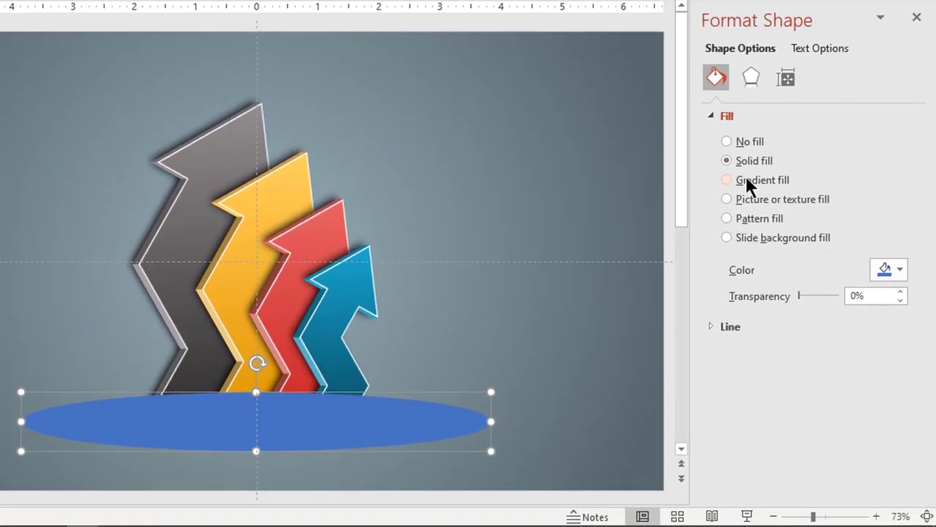
click(760, 202)
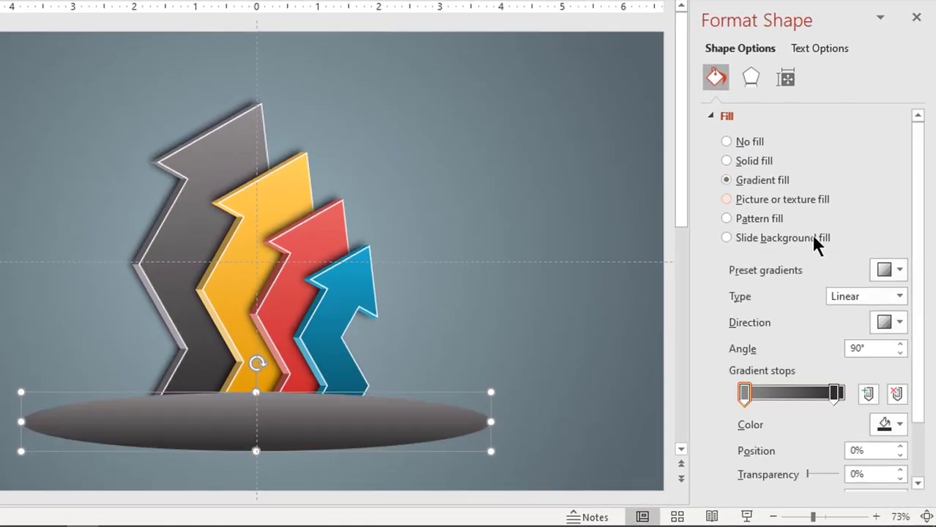
click(897, 291)
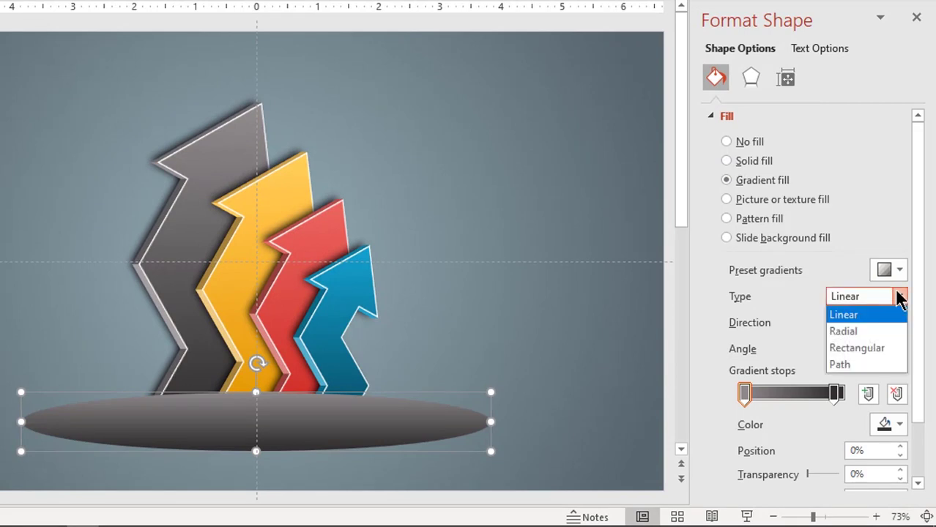
click(842, 362)
click(894, 424)
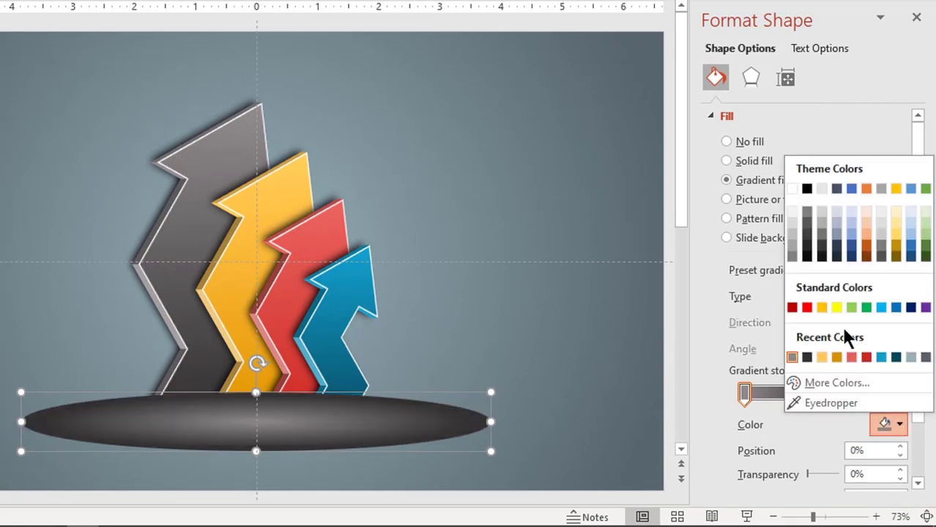
click(806, 255)
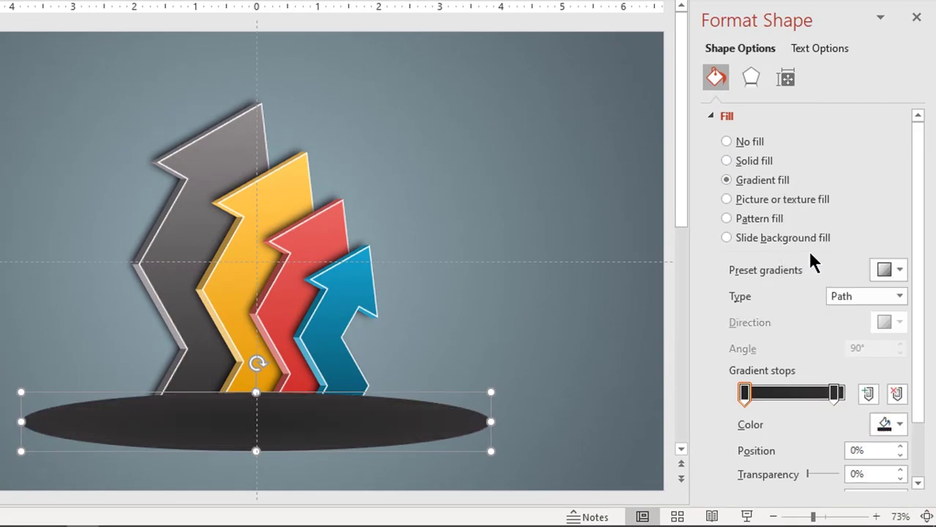
click(835, 393)
click(897, 426)
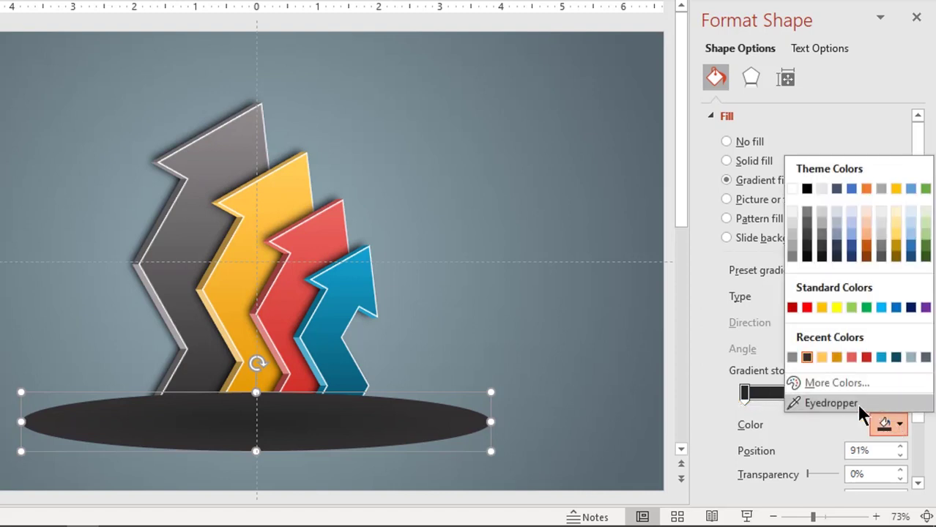
click(830, 403)
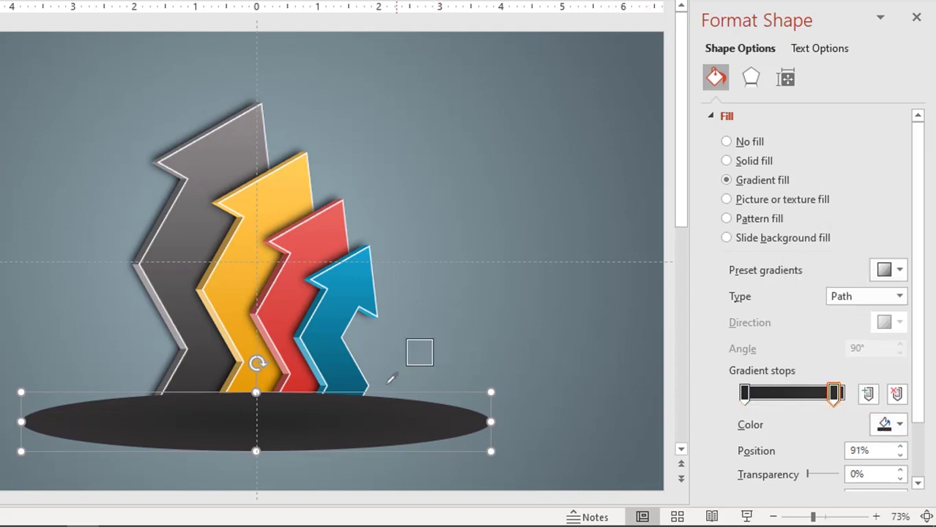
click(379, 384)
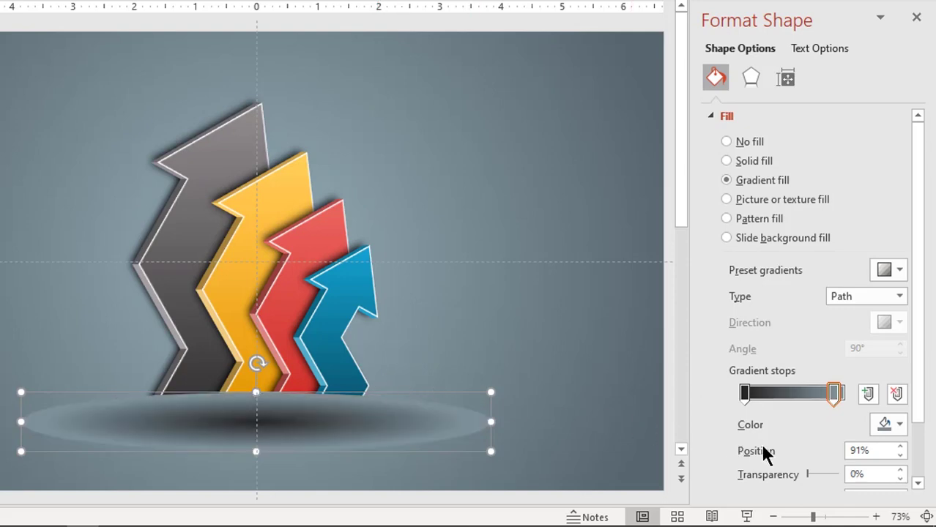
drag(807, 474, 864, 473)
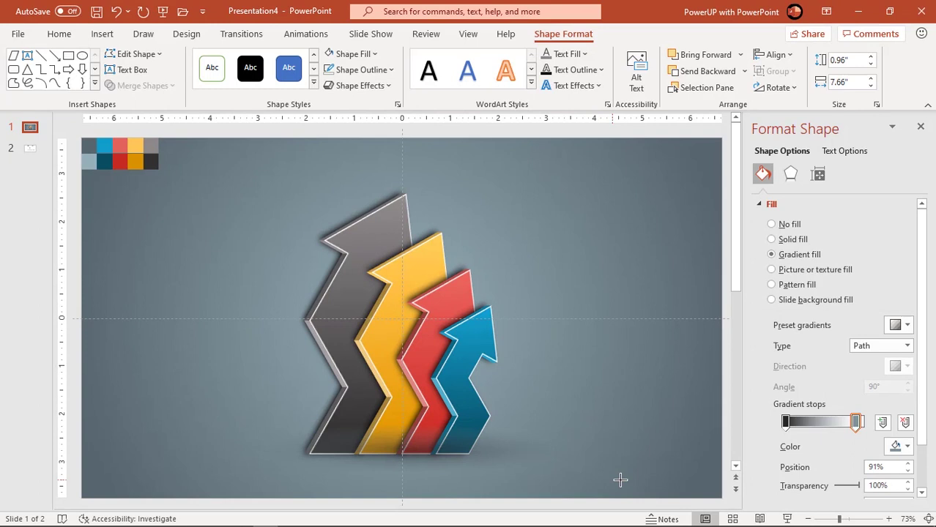
Step: Send the shadow oval to the back, tighten its core, and flatten and reposition it
drag(501, 453, 481, 457)
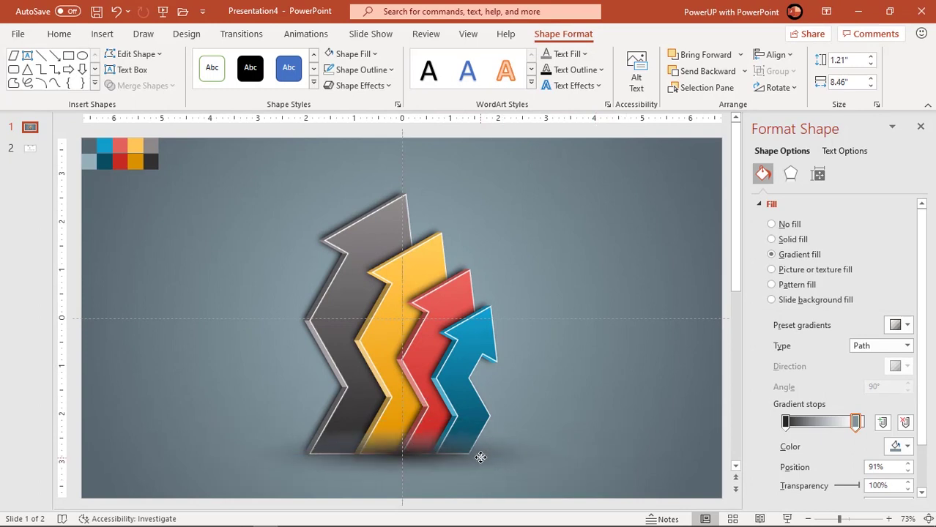
right_click(479, 457)
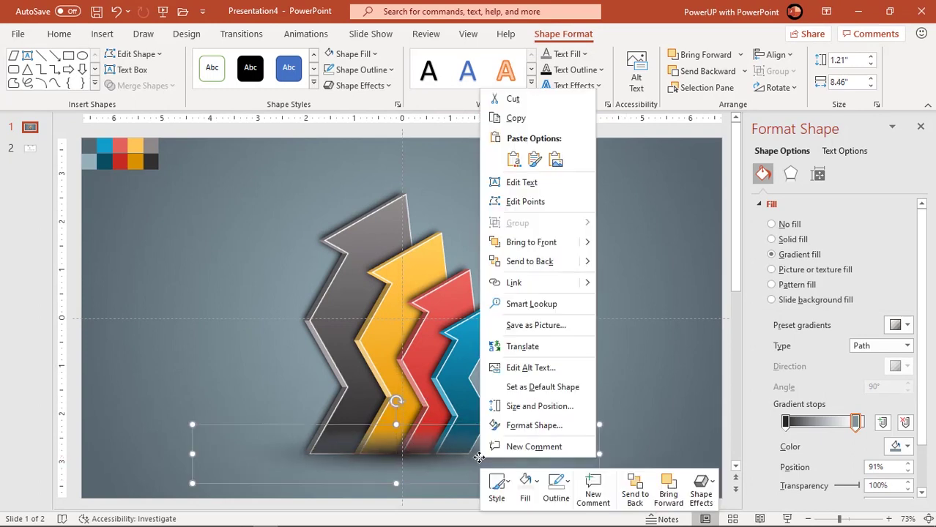
click(525, 262)
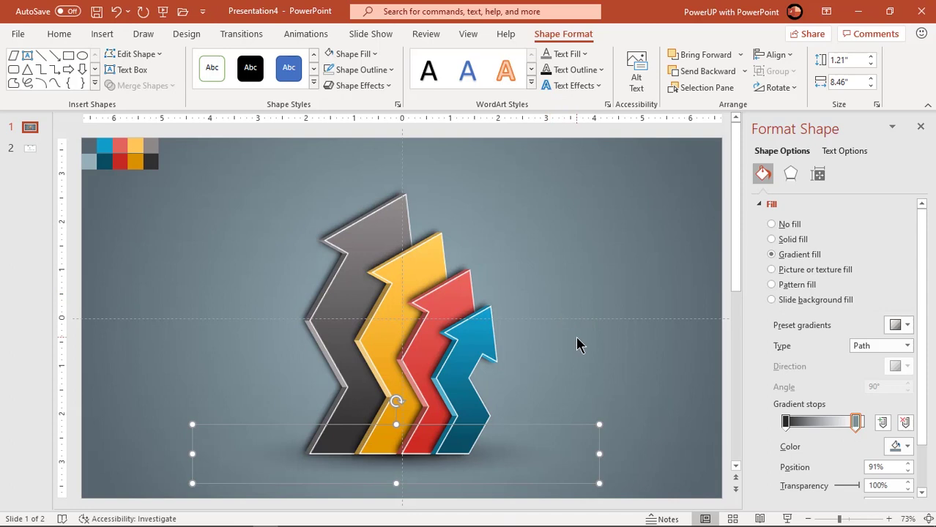
drag(788, 428, 790, 431)
drag(394, 483, 395, 473)
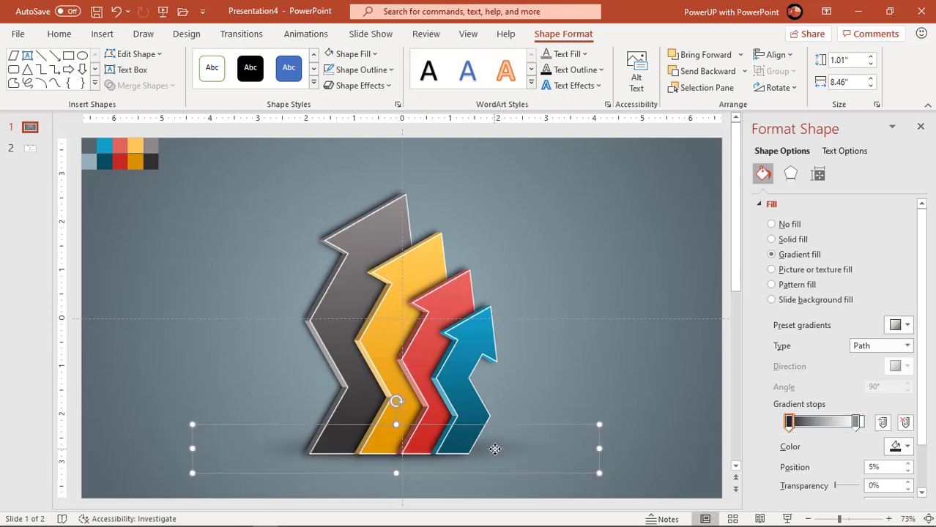
drag(495, 449, 497, 452)
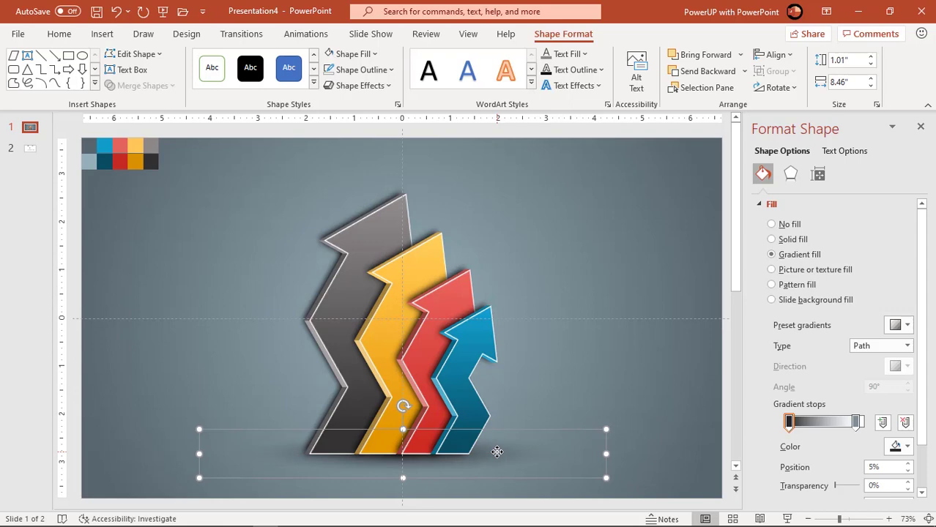
click(604, 354)
click(920, 127)
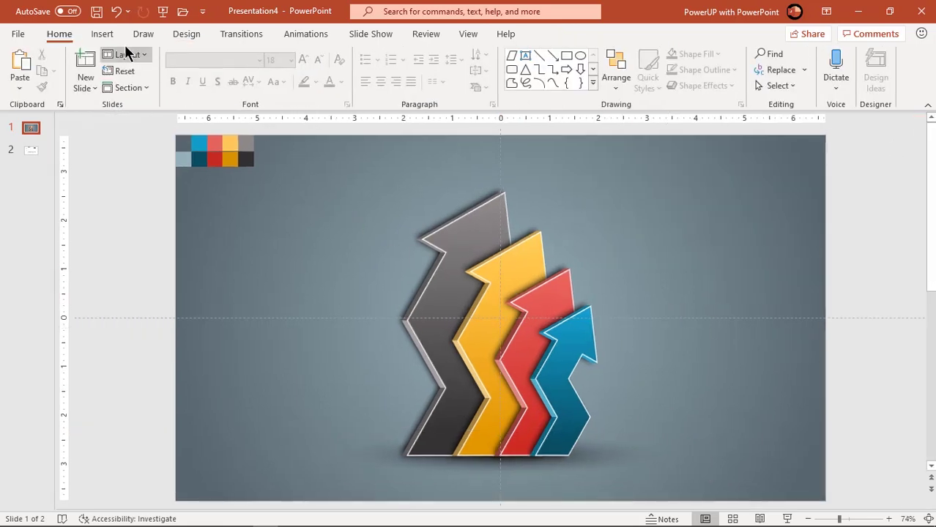
Step: Draw a diagonal line from the blue arrow and a horizontal line from its end
click(102, 34)
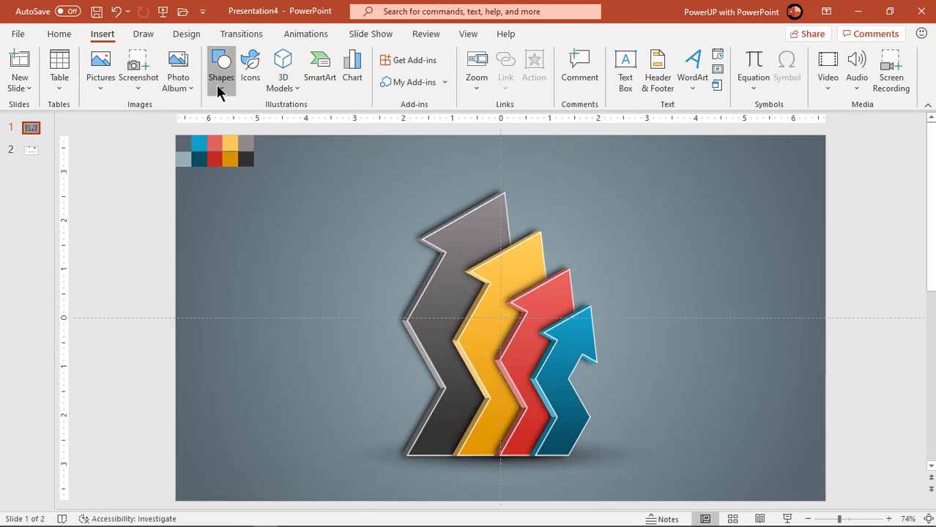
click(221, 84)
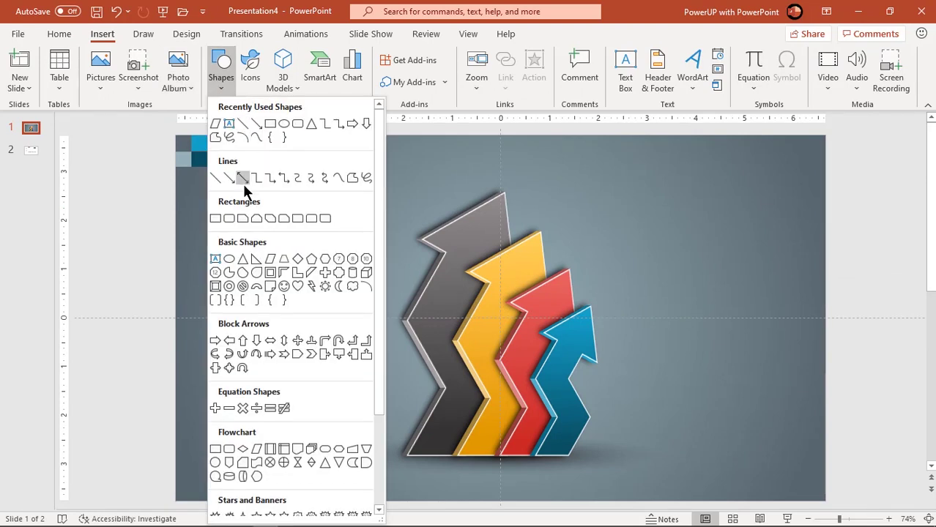
click(213, 177)
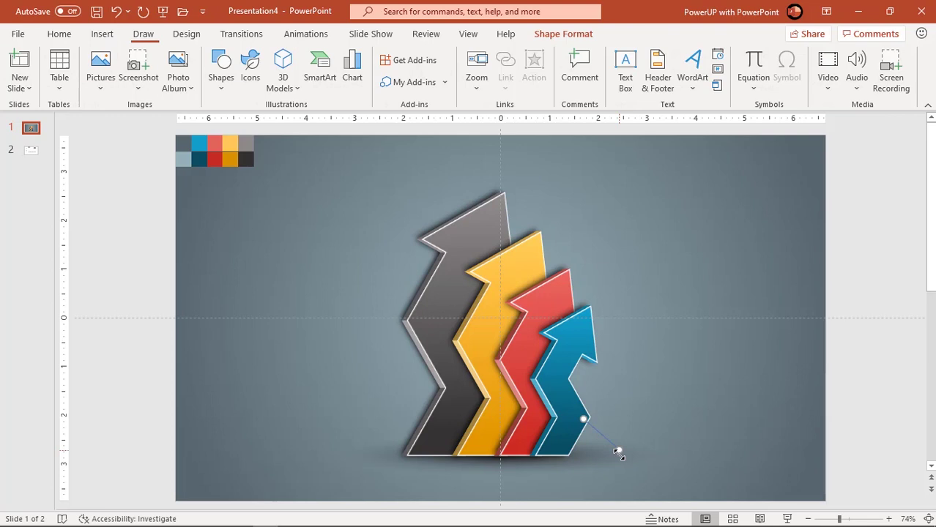
drag(619, 454, 619, 448)
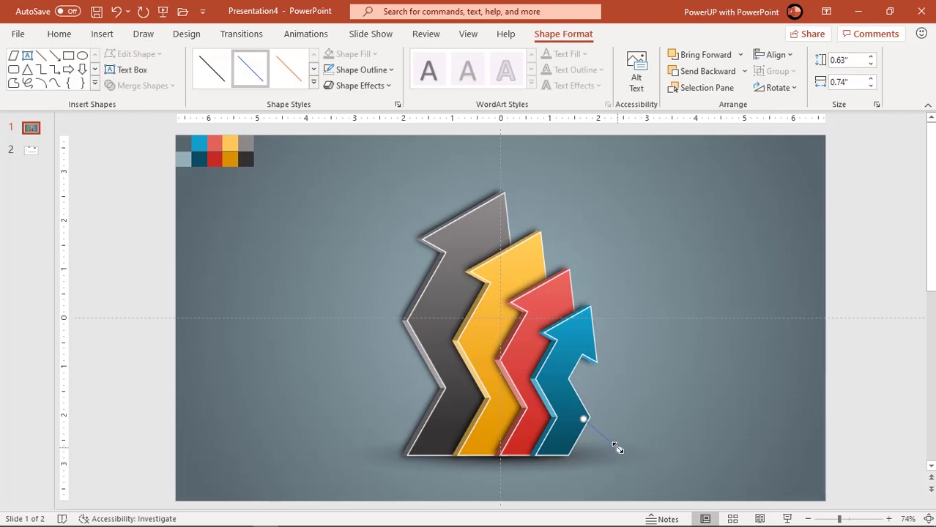
click(51, 56)
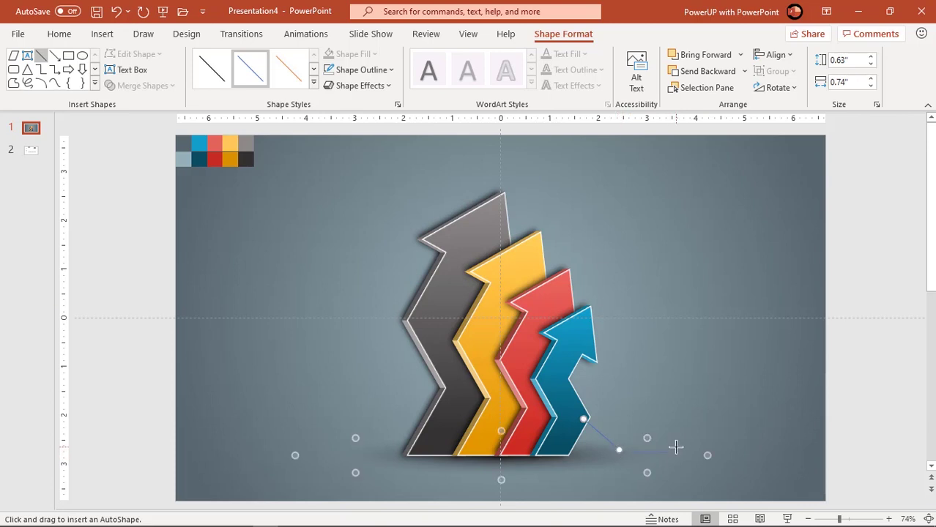
drag(675, 446, 675, 448)
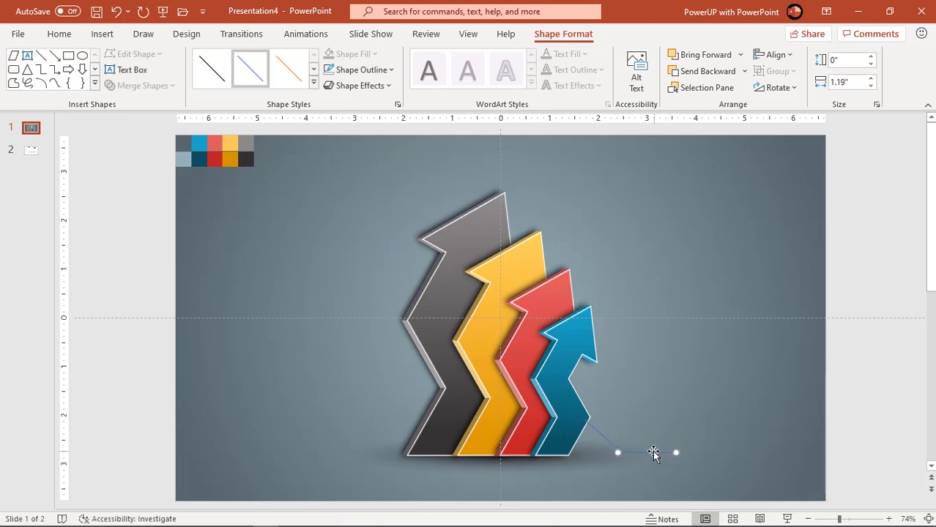
shift+click(609, 444)
Step: Colour both leader segments with the blue arrow's colour and set them to 3 pt
click(361, 69)
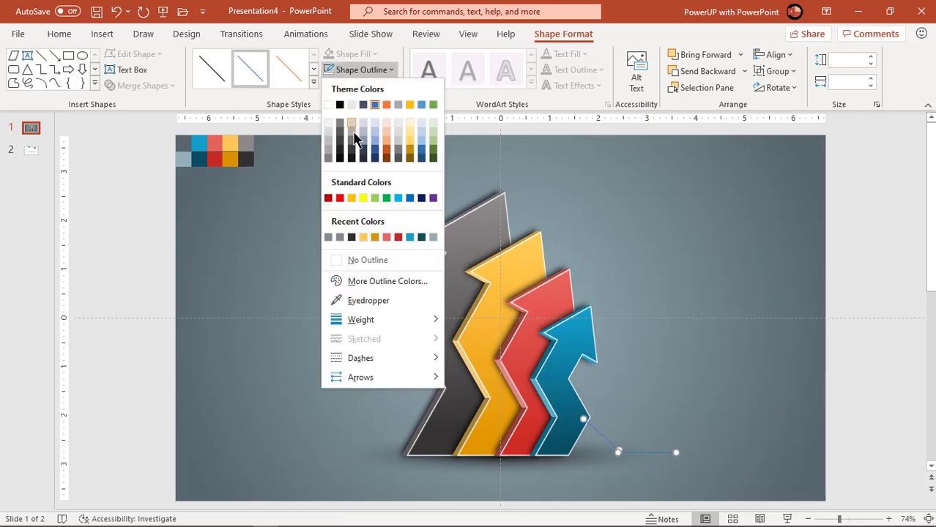
click(351, 301)
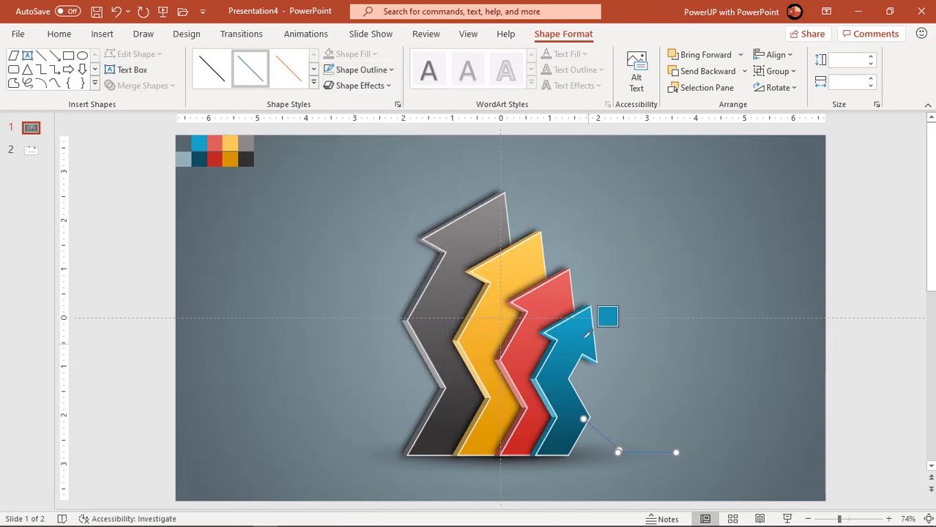
click(584, 333)
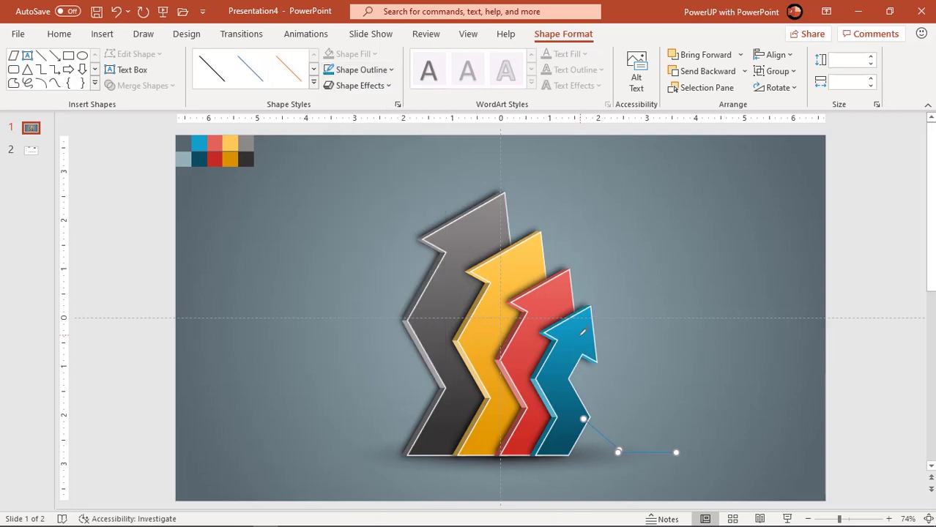
click(381, 70)
mouse_move(360, 319)
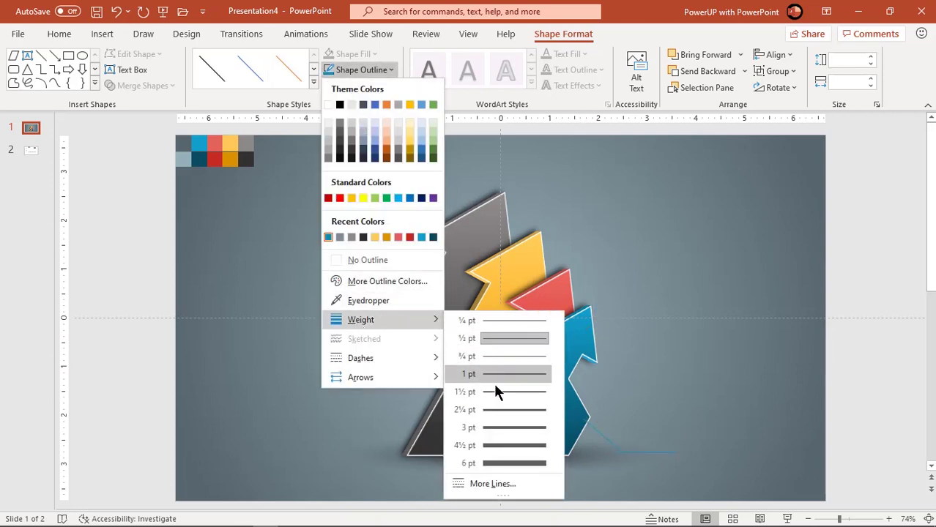
click(498, 425)
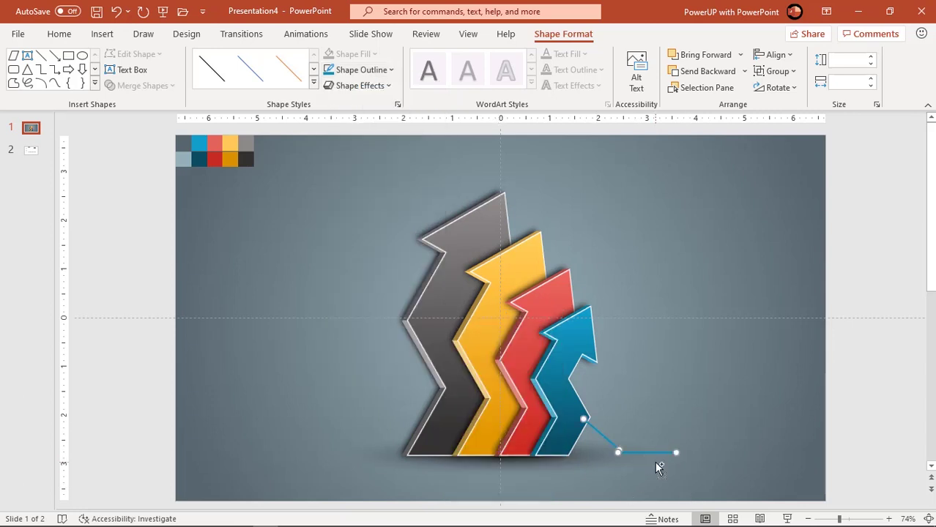
Step: Zoom in and nudge the horizontal segment up to meet the diagonal
ctrl+scroll(659, 466, up, 3)
ctrl+scroll(658, 466, up, 2)
ctrl+scroll(651, 439, up, 2)
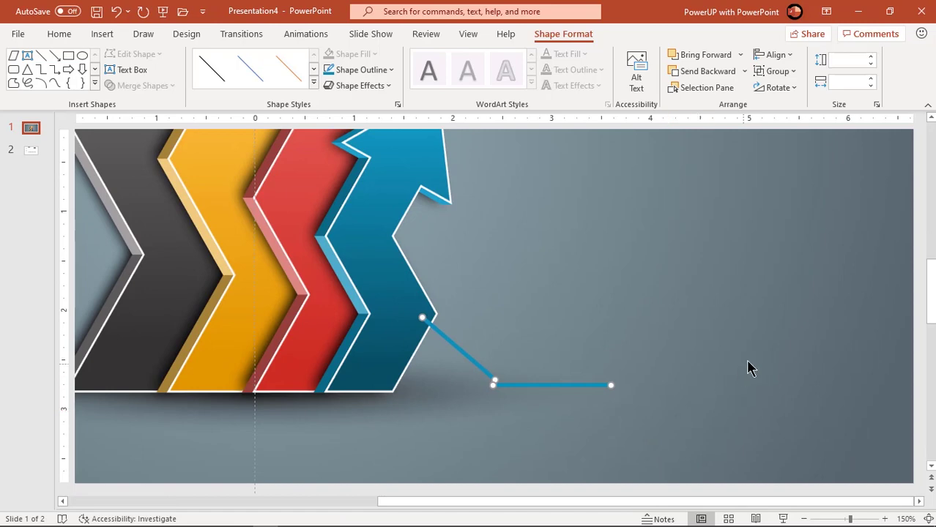
click(620, 382)
drag(586, 386, 589, 382)
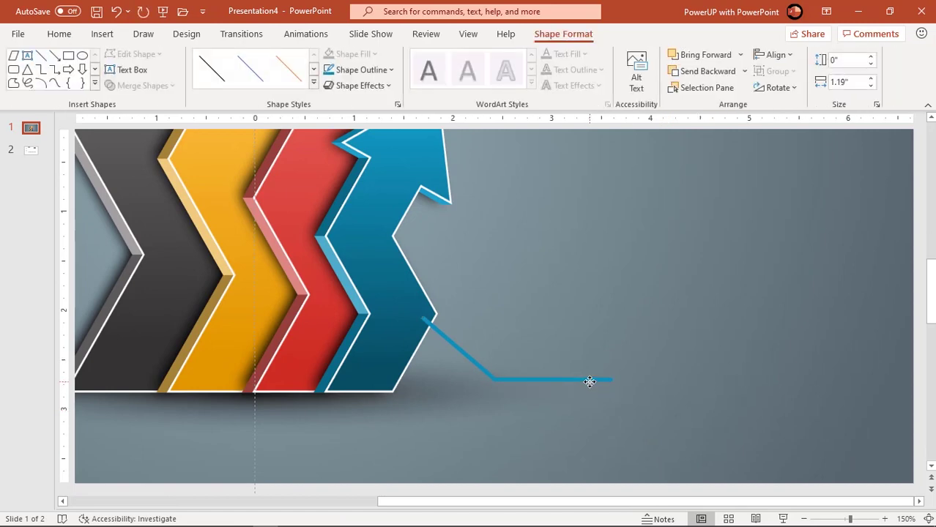
Step: Give the horizontal leader line an Oval end arrow at the largest size
right_click(507, 383)
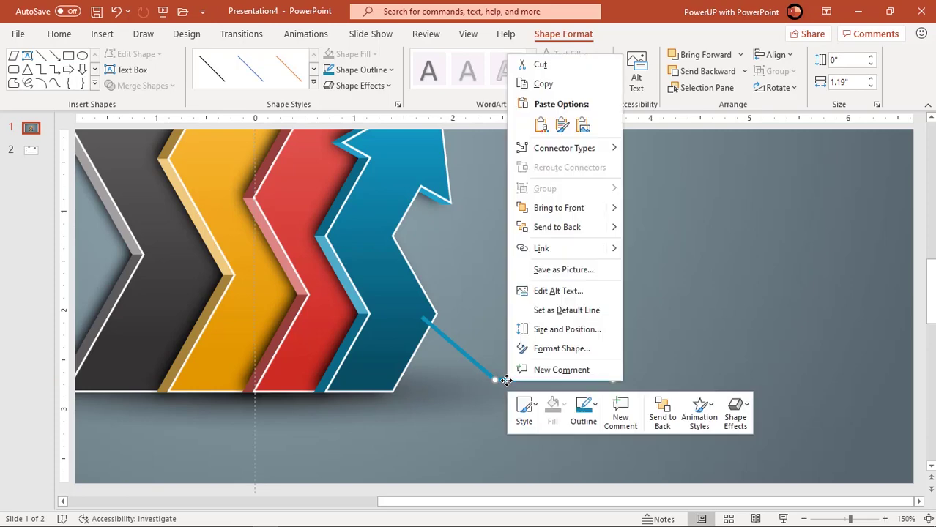
click(550, 350)
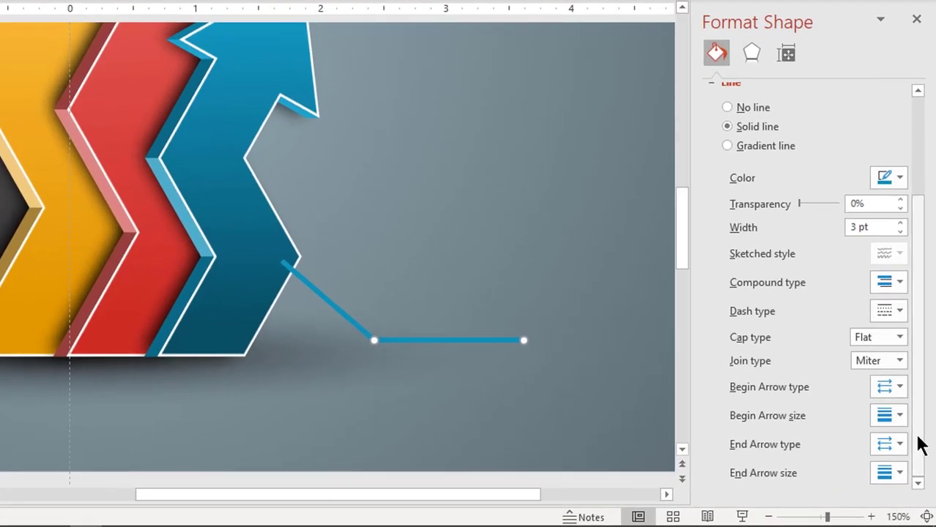
click(901, 446)
click(919, 500)
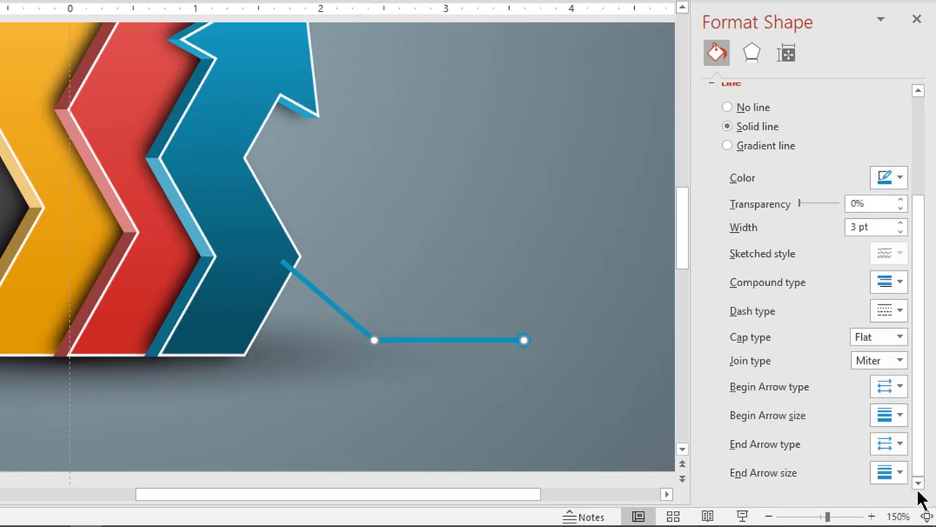
click(902, 474)
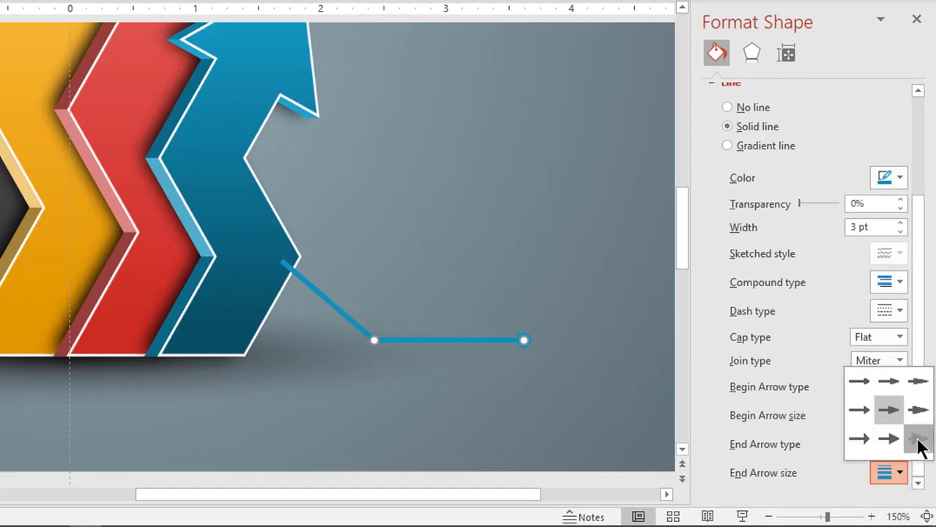
click(919, 439)
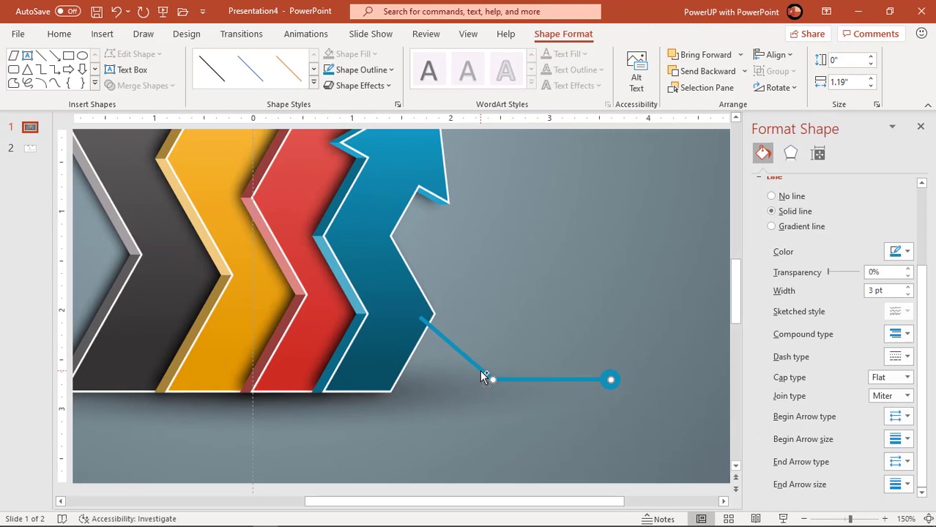
shift+click(480, 369)
Step: Group the diagonal and horizontal segments into one leader line
right_click(481, 369)
mouse_move(519, 196)
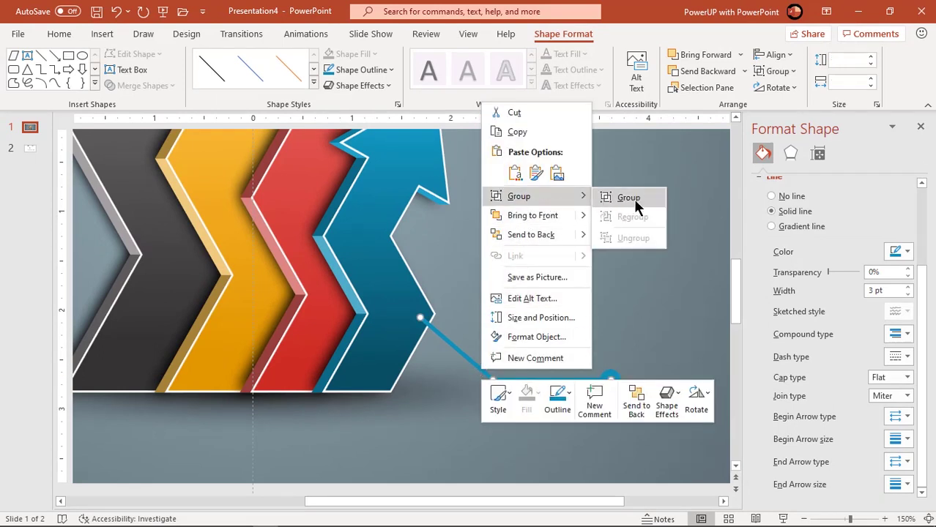
click(629, 200)
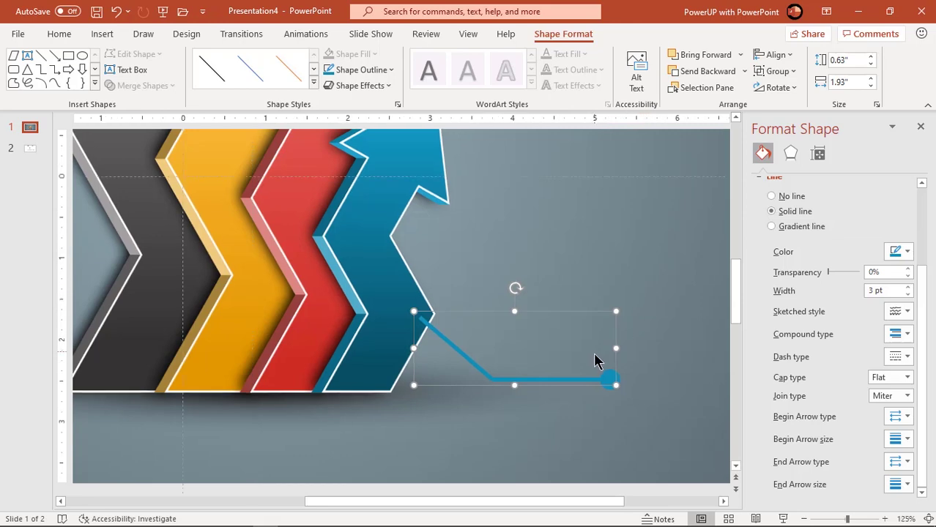
scroll(593, 359, down, 5)
scroll(597, 359, down, 3)
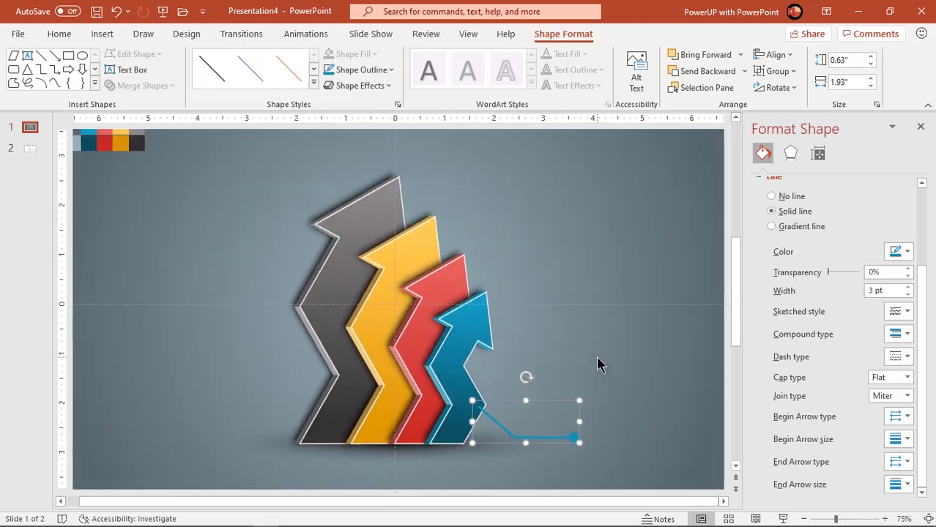
click(654, 291)
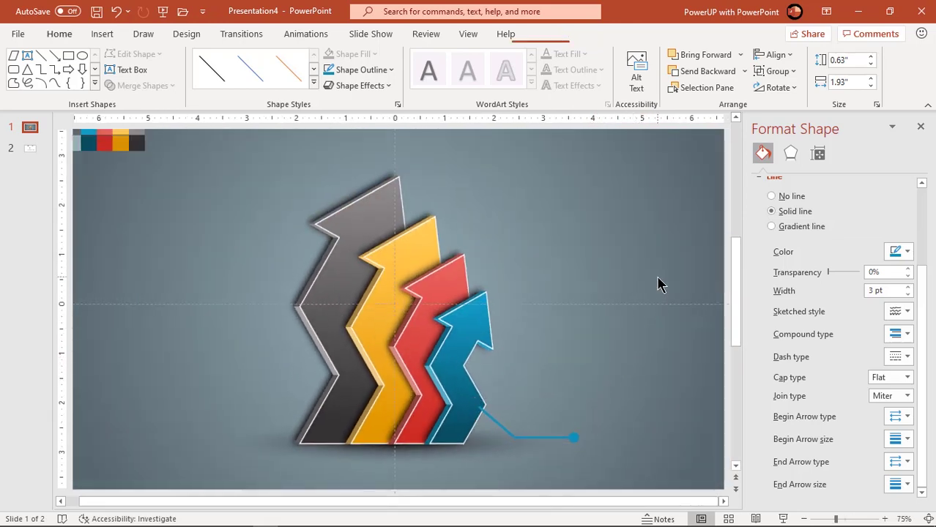
Step: Duplicate the leader, flip it vertically, and place it at the red arrow's right
click(571, 437)
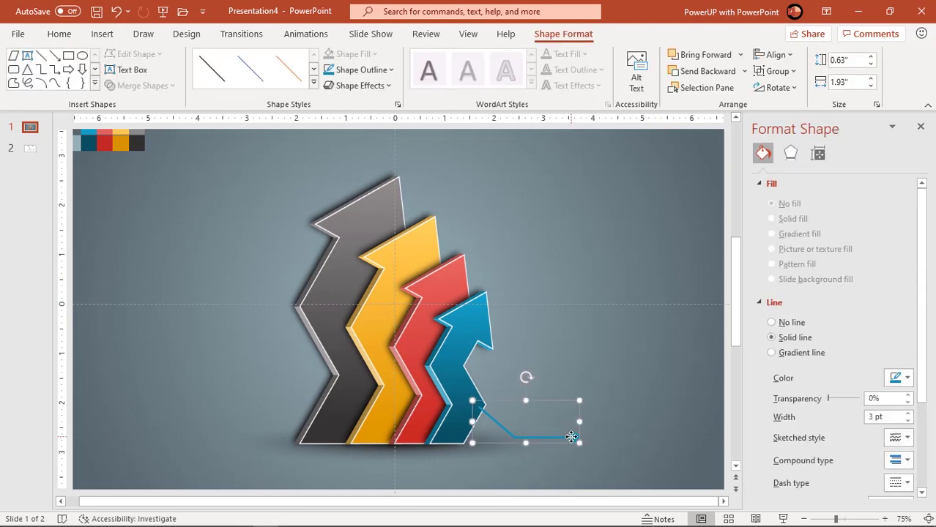
key(ctrl+d)
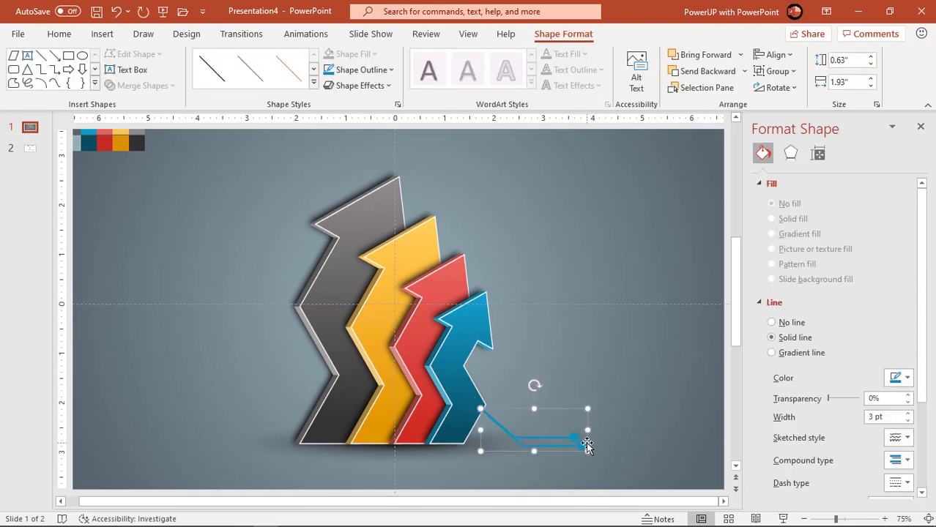
drag(586, 445, 608, 335)
click(777, 87)
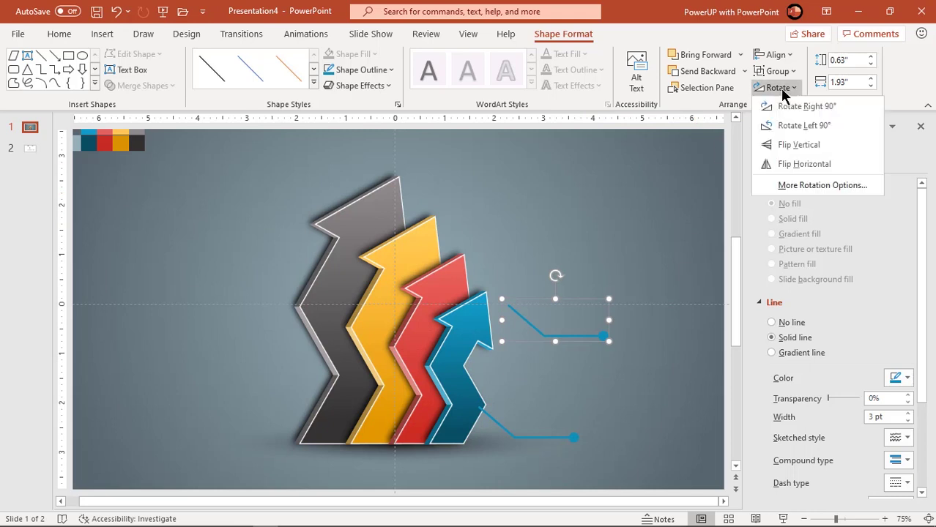
click(798, 137)
drag(608, 301, 584, 242)
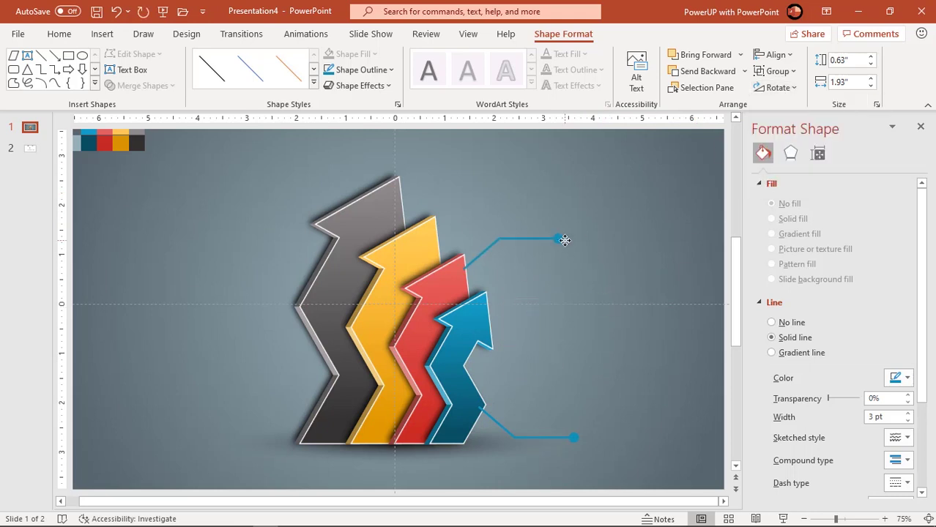
Step: Duplicate that leader, flip it horizontally, and move it to the grey arrow's upper left
key(ctrl+d)
scroll(593, 270, up, 1)
click(778, 88)
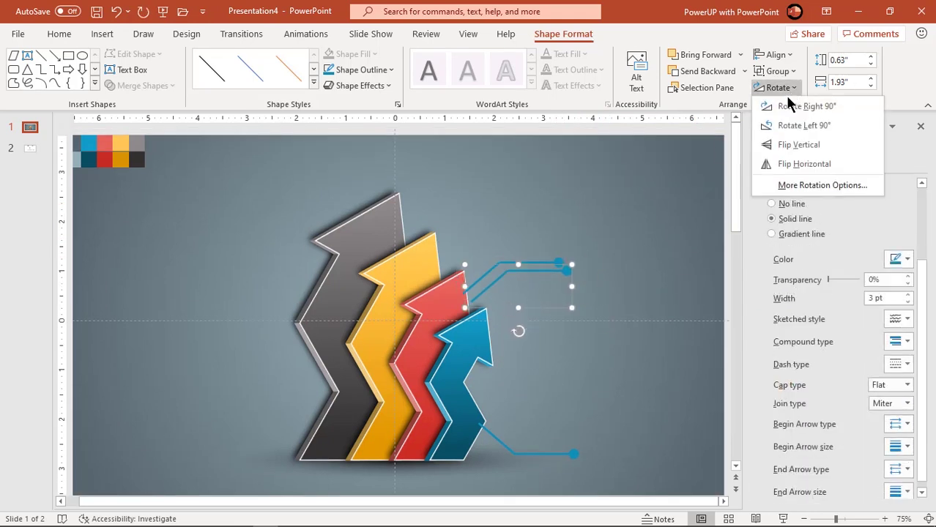
click(796, 162)
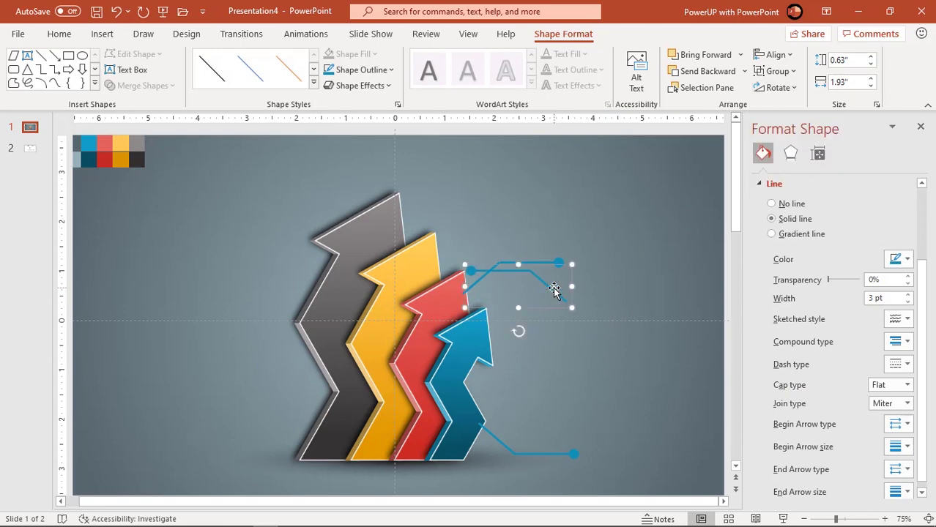
drag(554, 291, 320, 223)
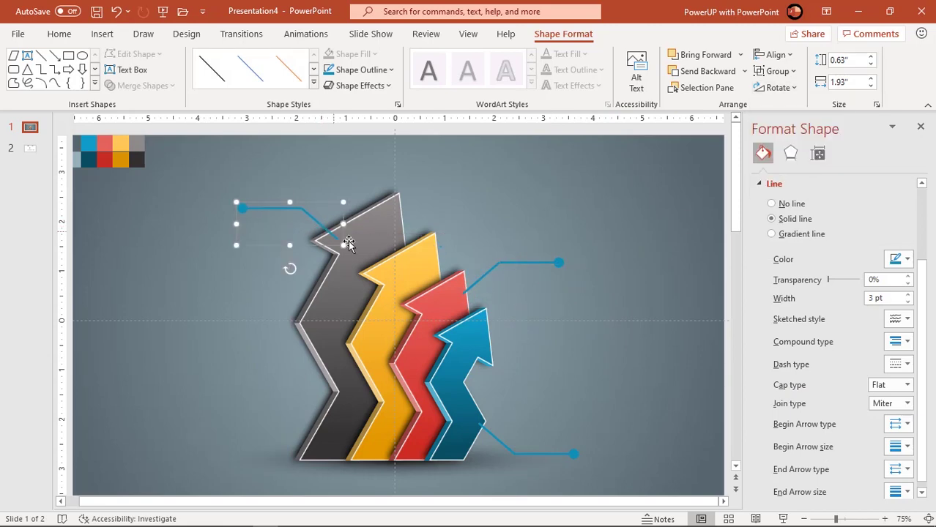
Step: Copy the bottom leader to the lower left and flip it horizontally for the yellow arrow
click(573, 453)
mouse_move(578, 449)
mouse_down()
mouse_move(644, 410)
mouse_move(375, 478)
mouse_up()
click(778, 87)
click(804, 161)
Step: Eyedropper yellow onto the lower-left leader line and red onto the right-hand line
click(374, 70)
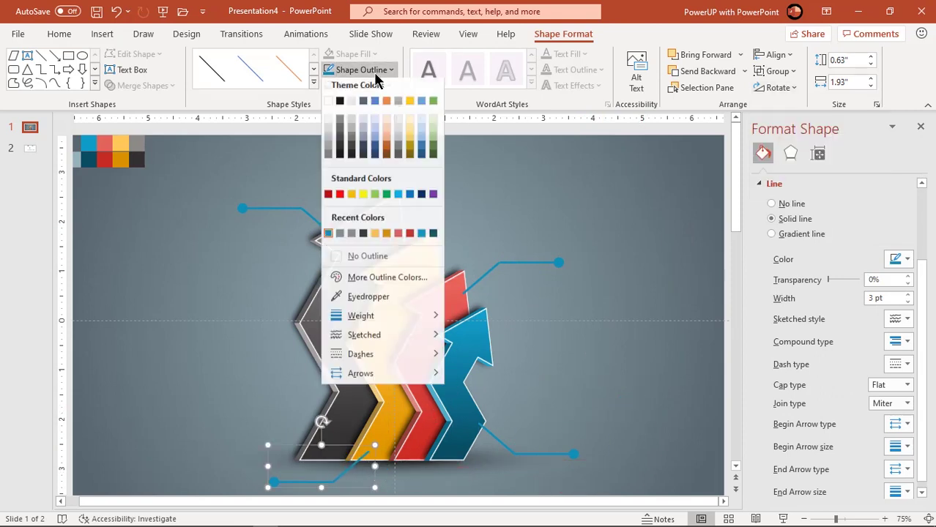
click(356, 297)
click(380, 336)
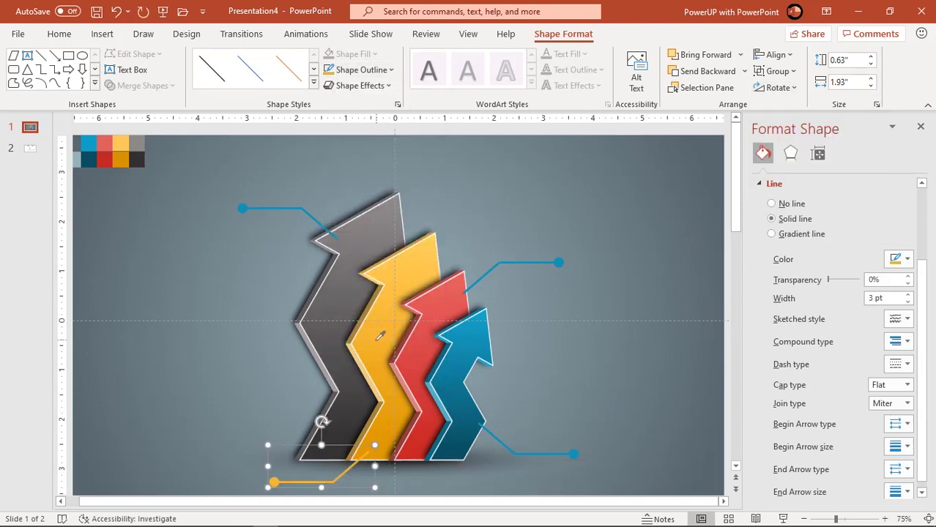
click(519, 264)
click(374, 70)
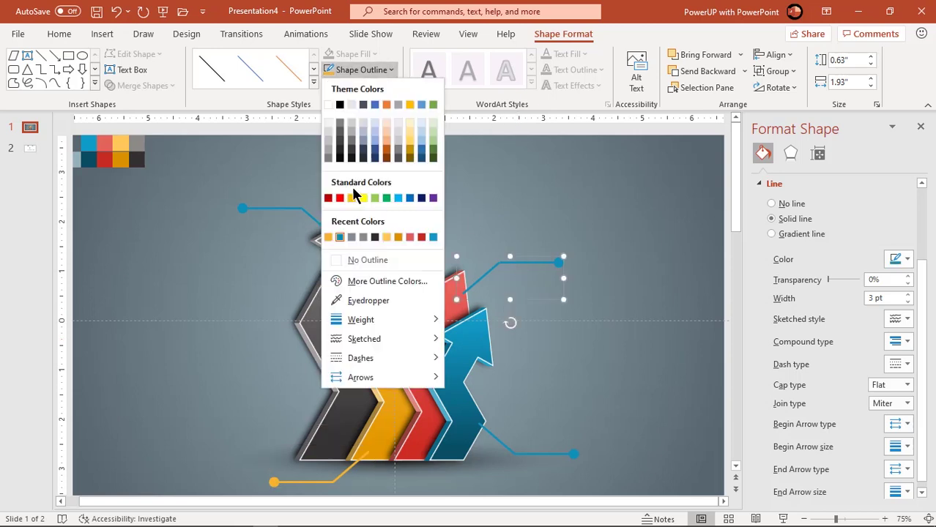
click(356, 297)
click(432, 298)
Step: Give the upper-left leader line a sampled muted colour and close the side panel
click(313, 212)
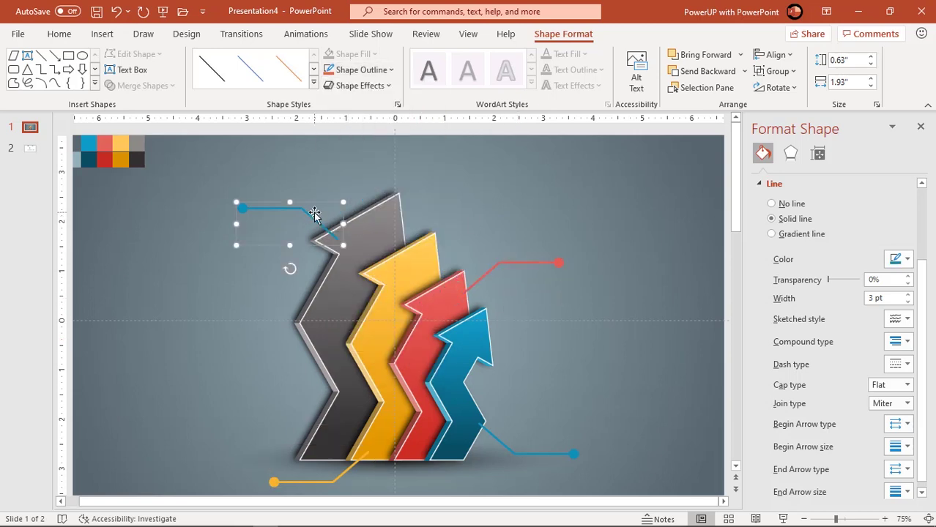
click(368, 70)
click(356, 299)
click(611, 207)
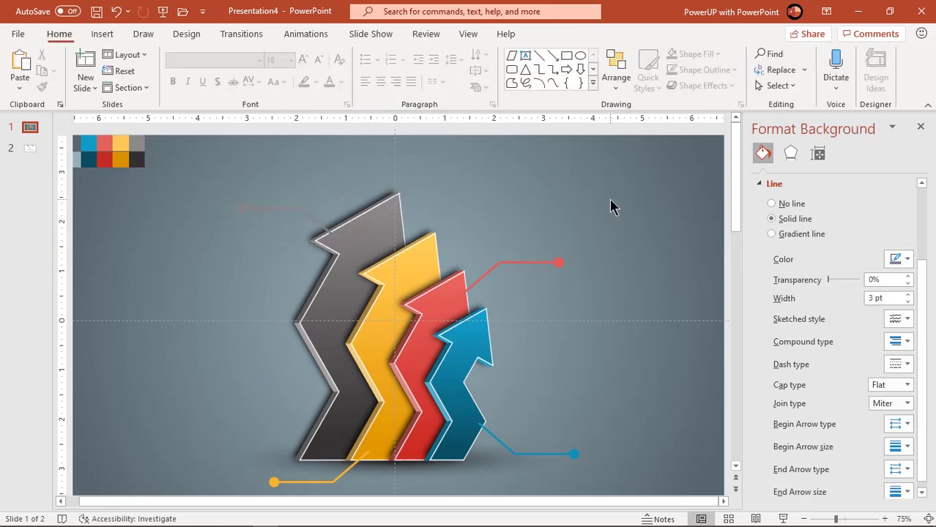
click(920, 127)
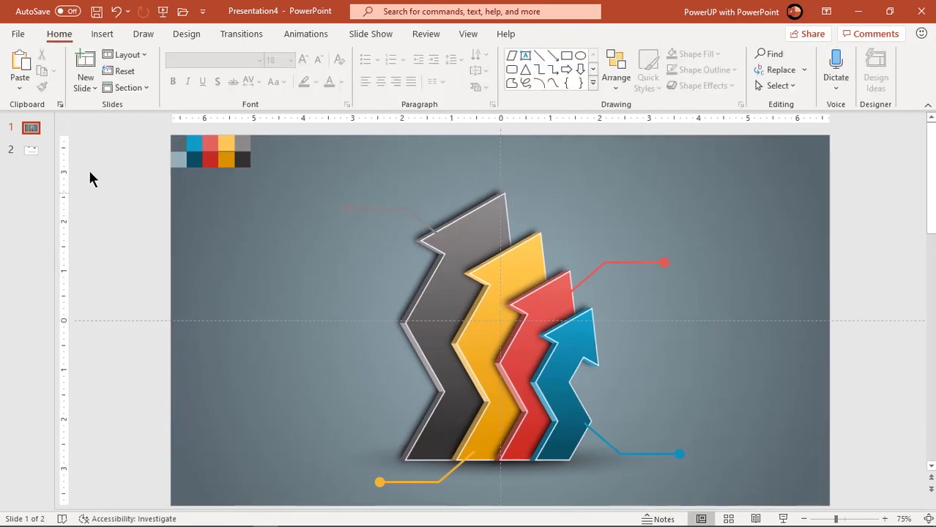
Step: Paste slide 2's blue, red, yellow and grey HEADING boxes onto slide 1
click(30, 152)
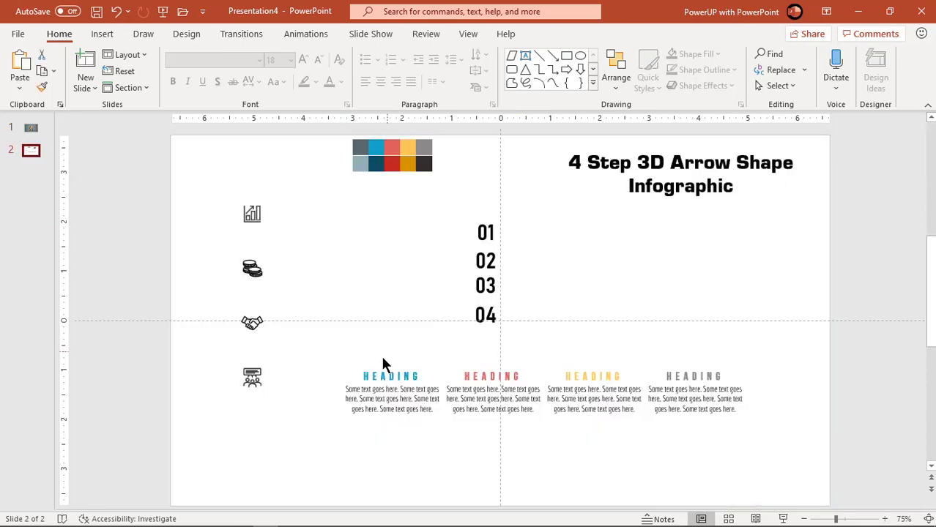
click(404, 415)
shift+click(489, 414)
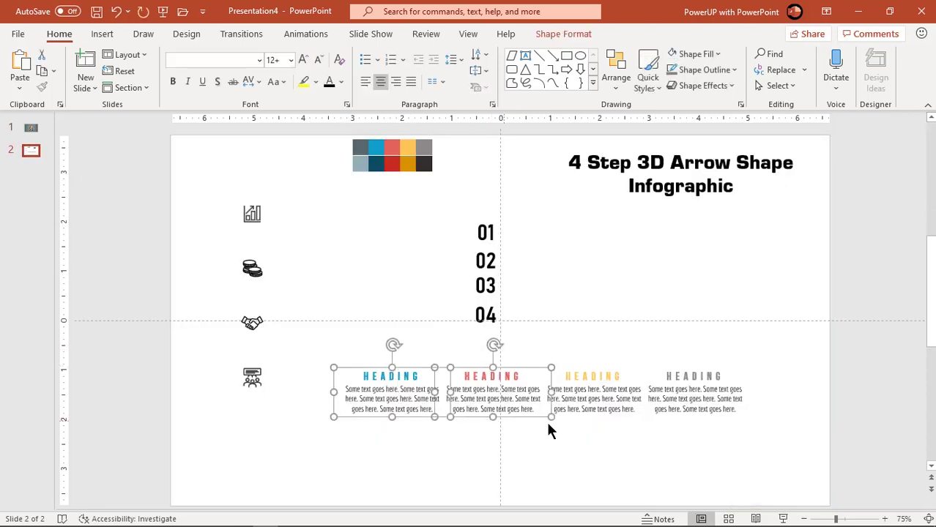
shift+click(595, 415)
shift+click(701, 399)
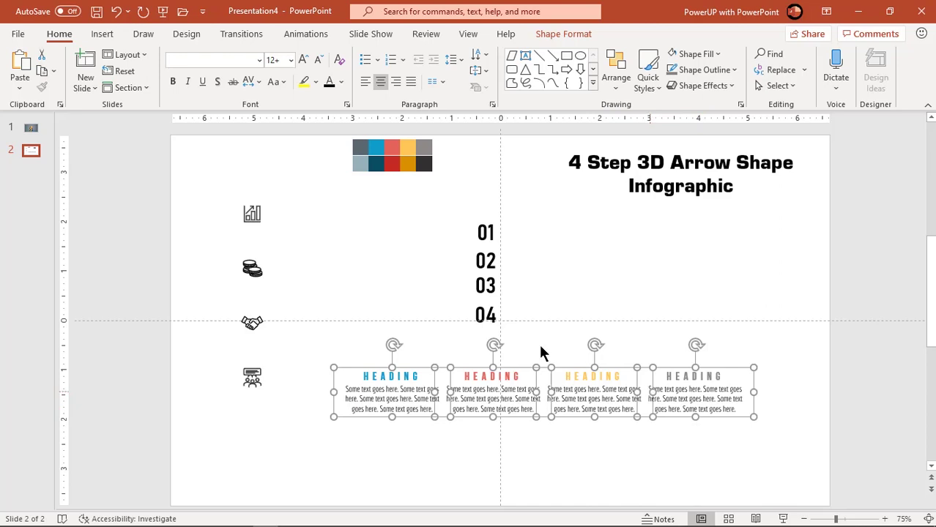
click(32, 130)
key(ctrl+v)
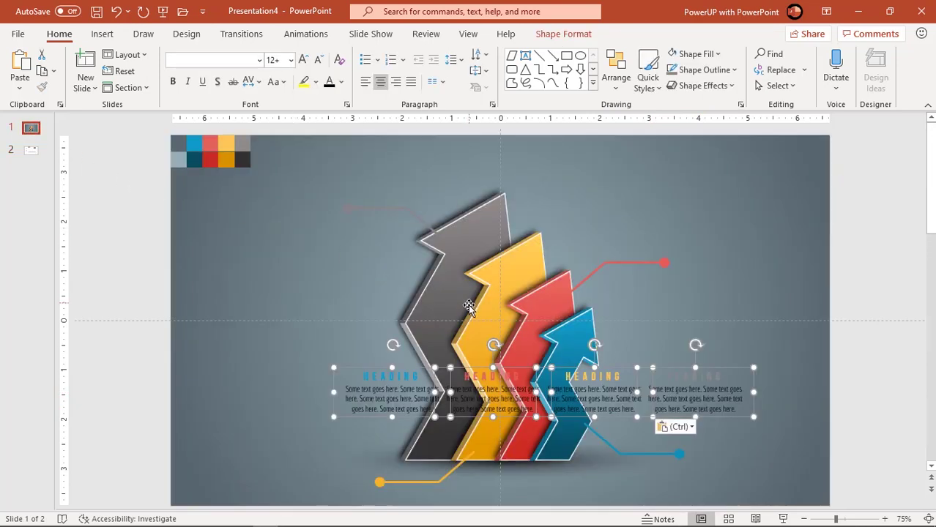
click(264, 328)
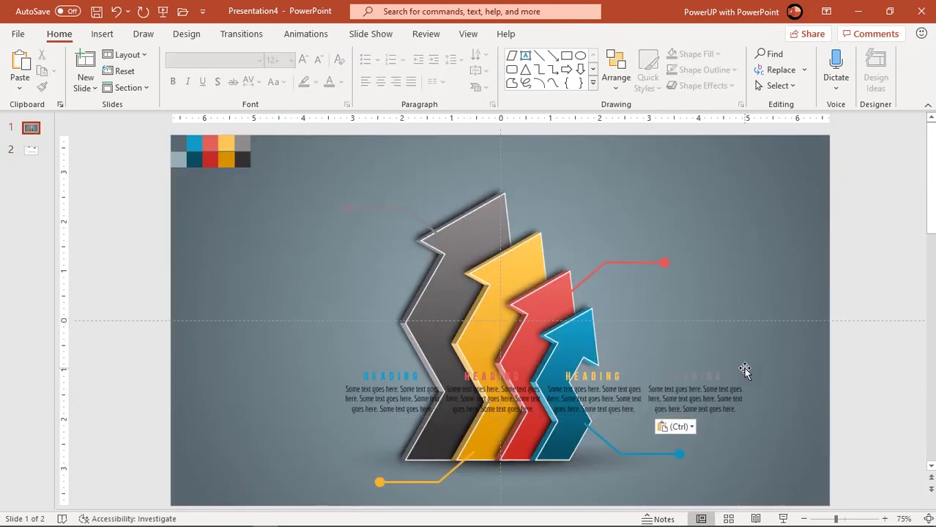
Step: Move the grey, blue, yellow and red heading blocks beside their matching leader lines
drag(743, 368, 363, 209)
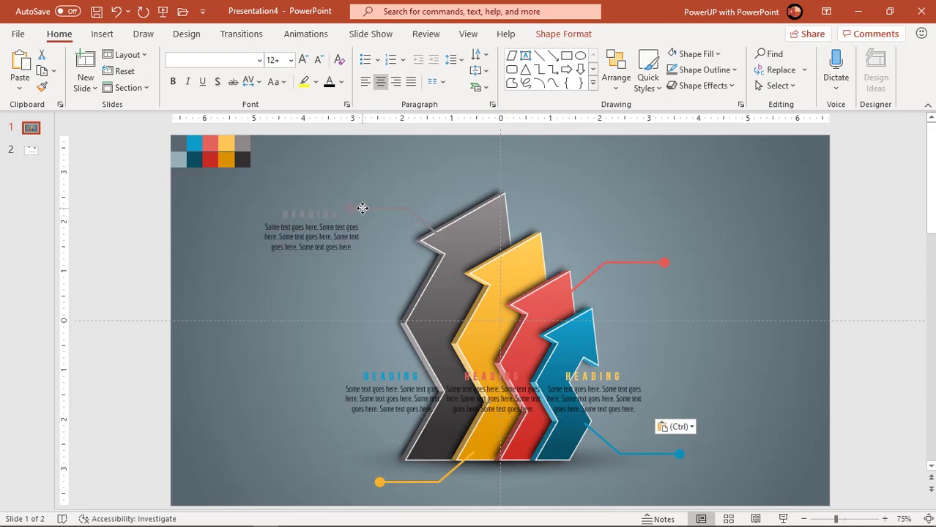
drag(399, 363, 741, 434)
drag(640, 419, 371, 492)
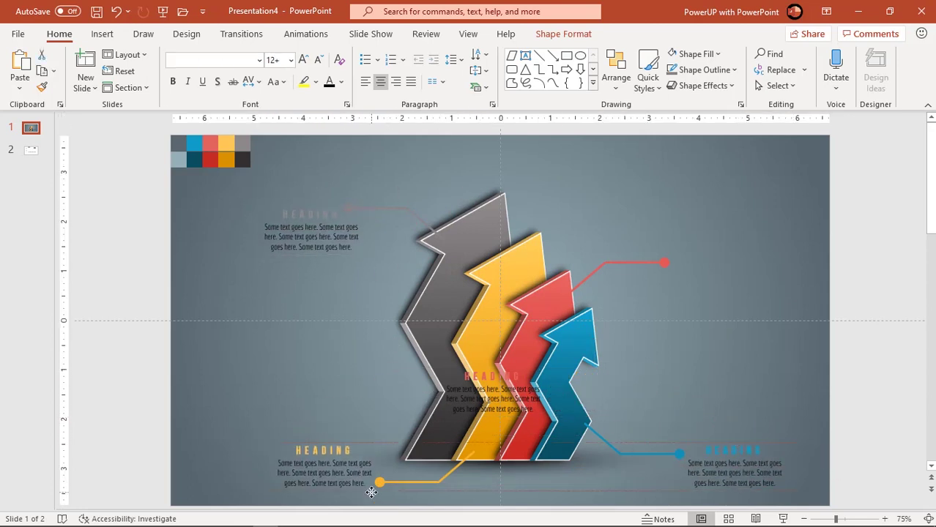
drag(459, 370, 689, 245)
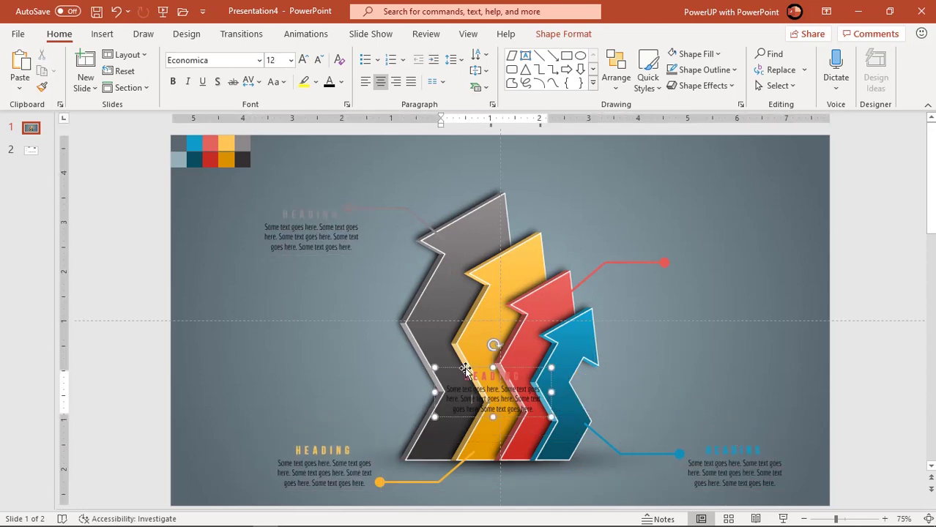
click(308, 244)
Step: Paste the 01–04 numbers from slide 2 onto slide 1 and make them white
click(30, 150)
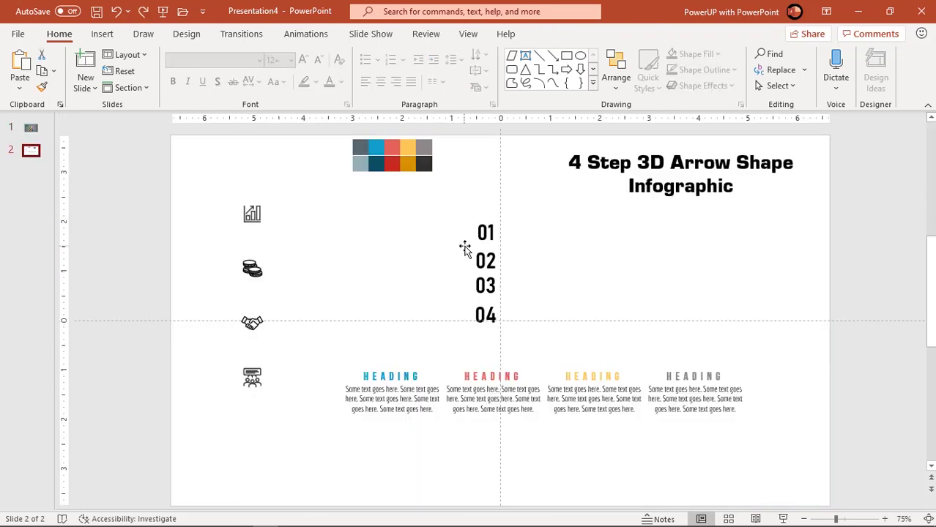
drag(444, 192, 588, 371)
click(31, 129)
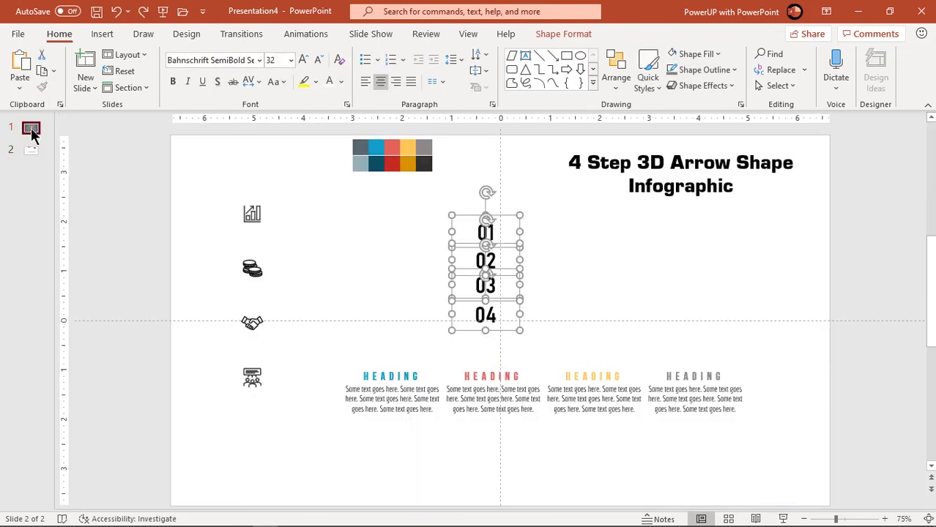
key(ctrl+v)
click(330, 82)
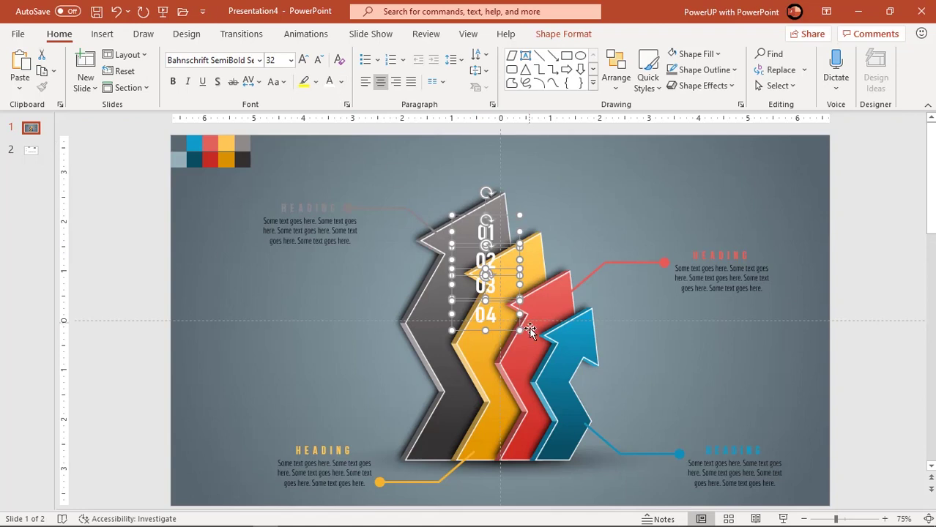
Step: Tilt the number labels around the X axis to 330° with 3-D rotation
right_click(507, 329)
click(547, 296)
click(790, 173)
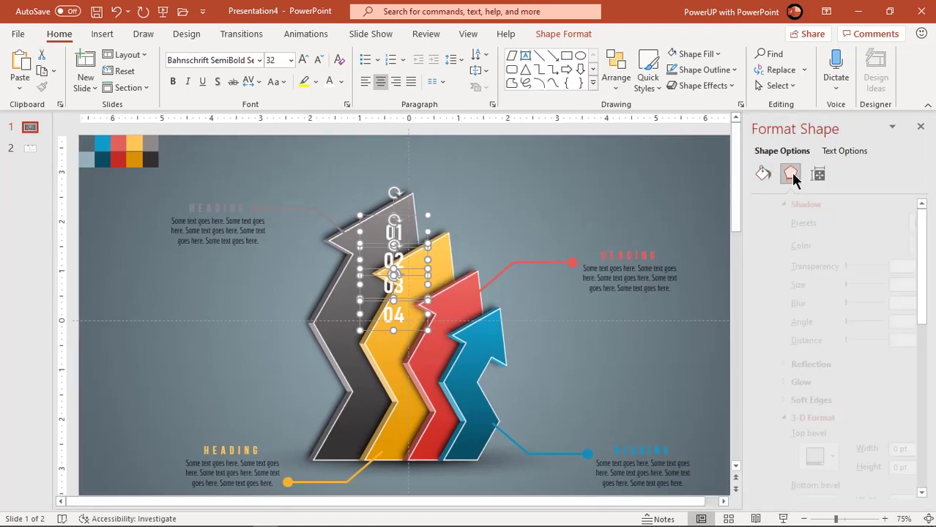
scroll(822, 355, down, 3)
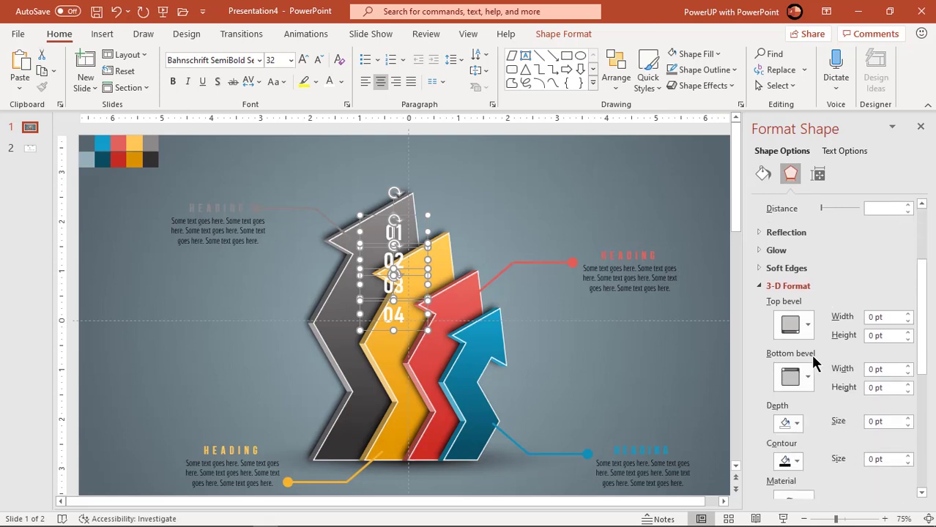
click(758, 286)
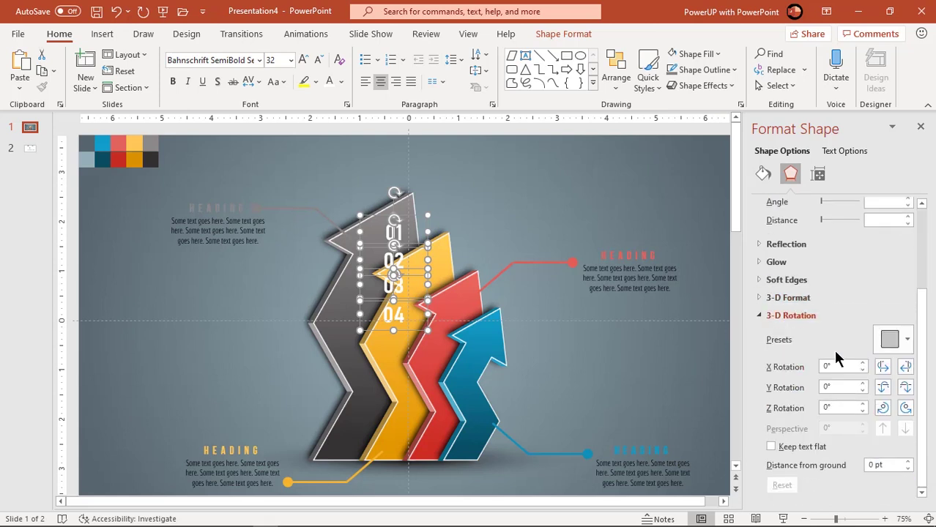
click(884, 367)
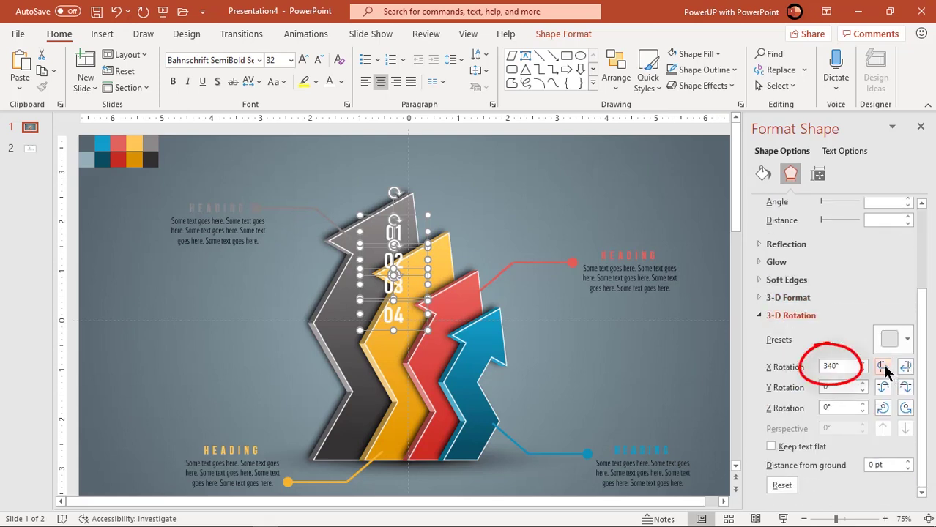
click(884, 367)
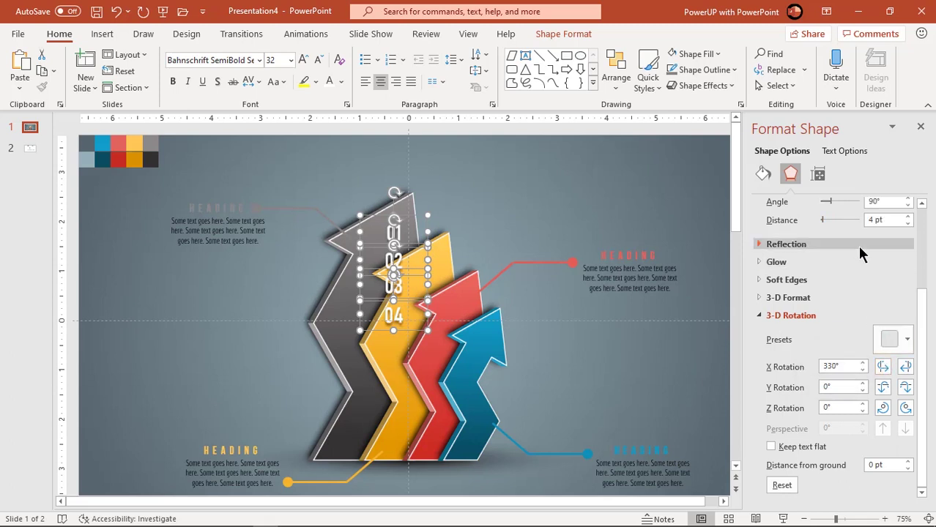
Step: Give the numbers an outer shadow at 225° with near-0% transparency
drag(921, 302, 920, 208)
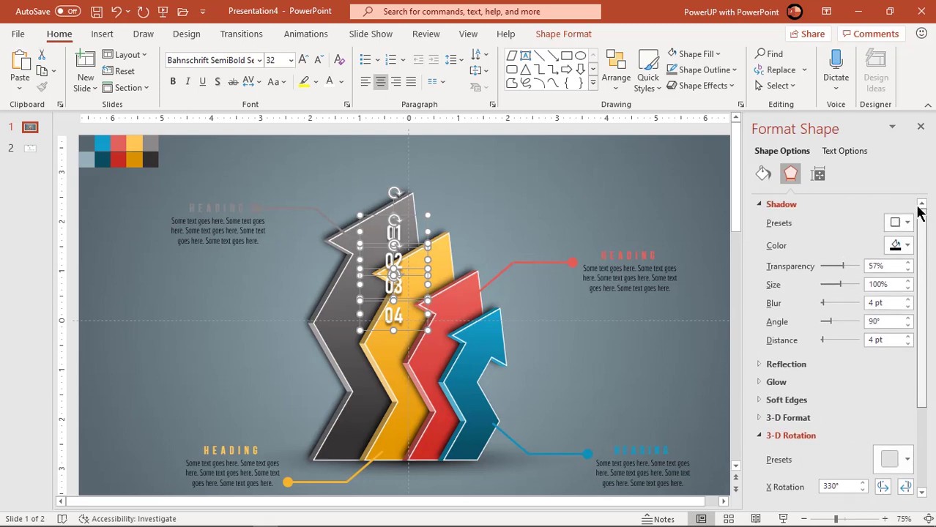
click(909, 223)
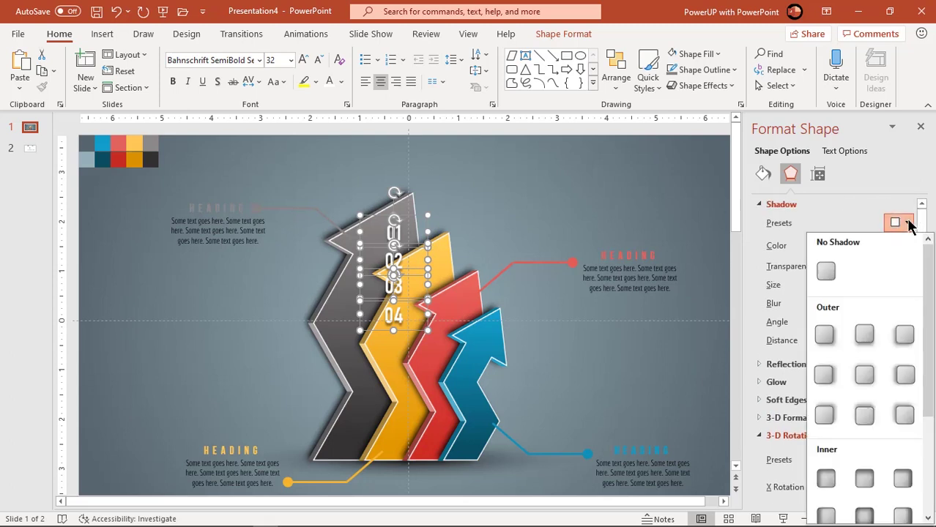
click(905, 415)
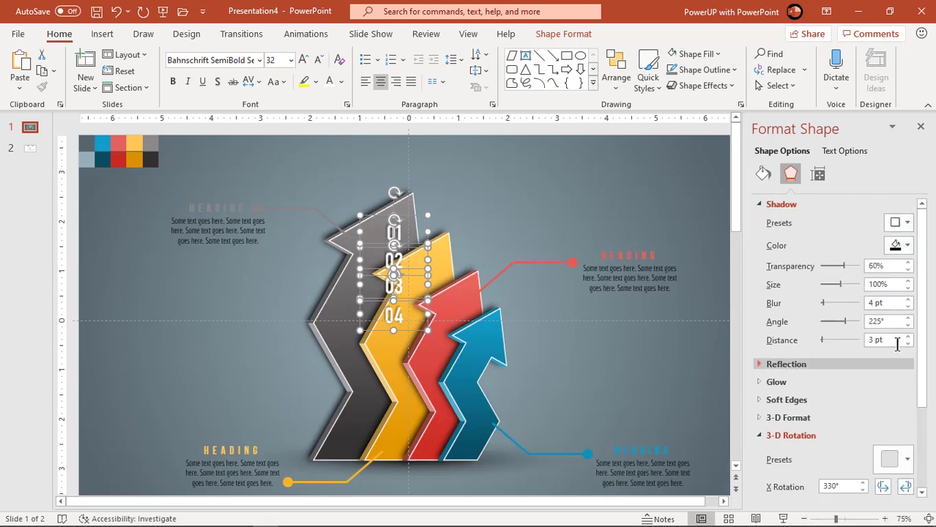
drag(841, 268, 823, 269)
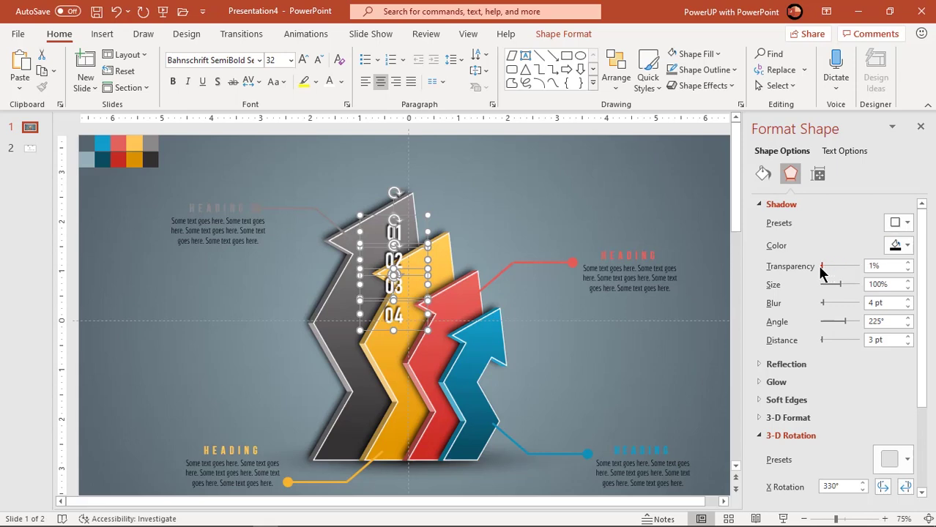
Step: Move 01 onto the blue arrow, 02 onto red and 03 onto yellow, leaving 04 on grey
click(590, 206)
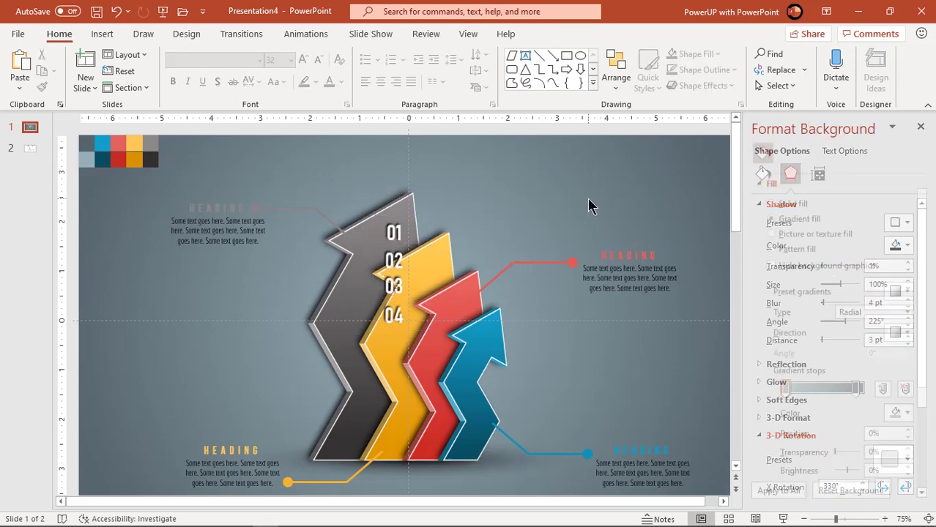
click(401, 232)
drag(407, 215, 496, 323)
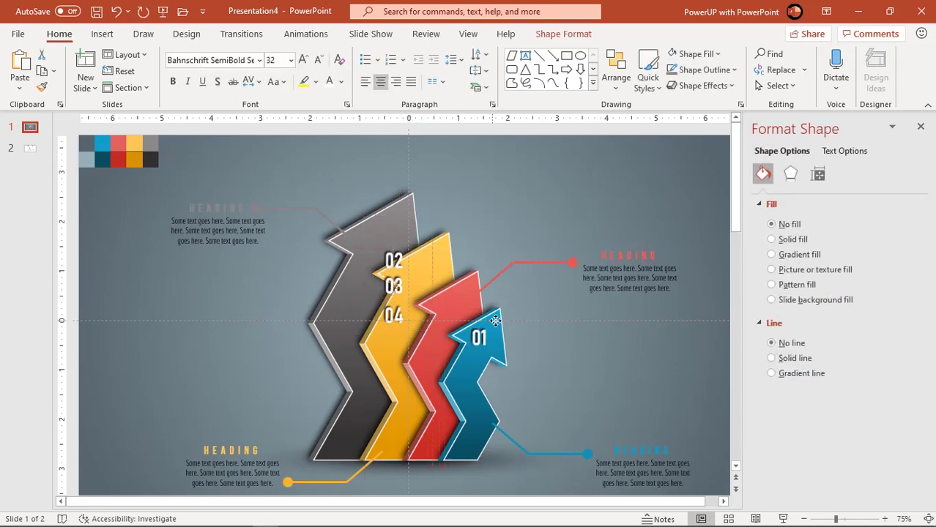
drag(396, 257, 458, 303)
click(401, 275)
mouse_move(401, 275)
mouse_down()
mouse_move(427, 266)
mouse_move(395, 226)
mouse_up()
click(405, 294)
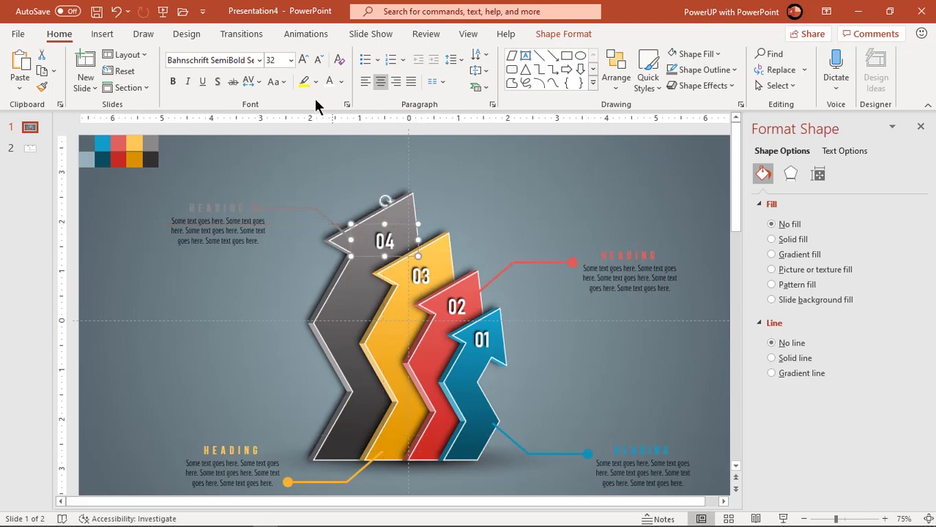
Step: Enlarge 02 slightly, 03 to 40 pt and 04 to 44 pt, nudging 03 and 04 into place
click(469, 317)
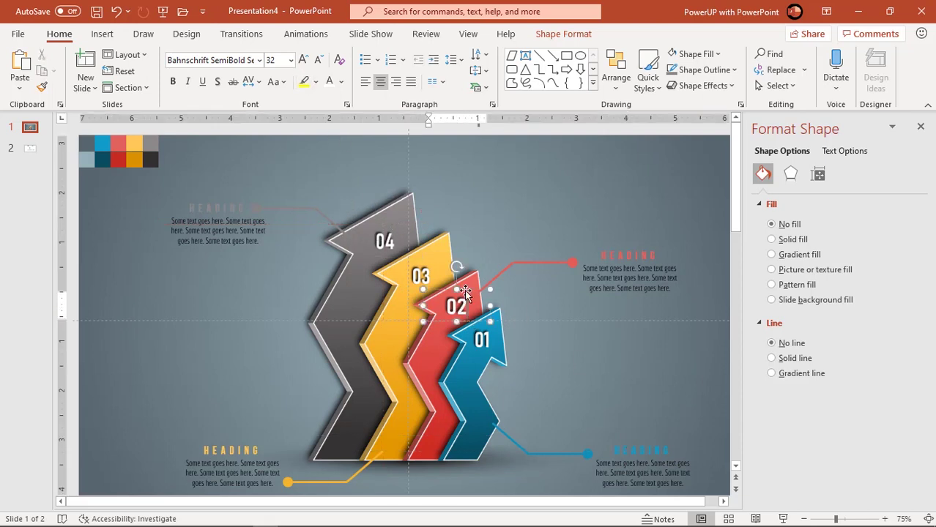
click(303, 60)
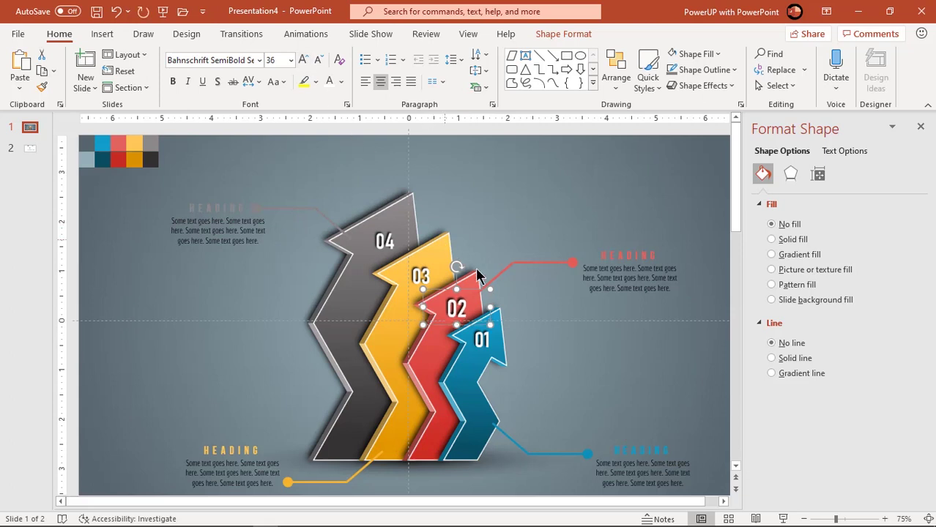
click(432, 265)
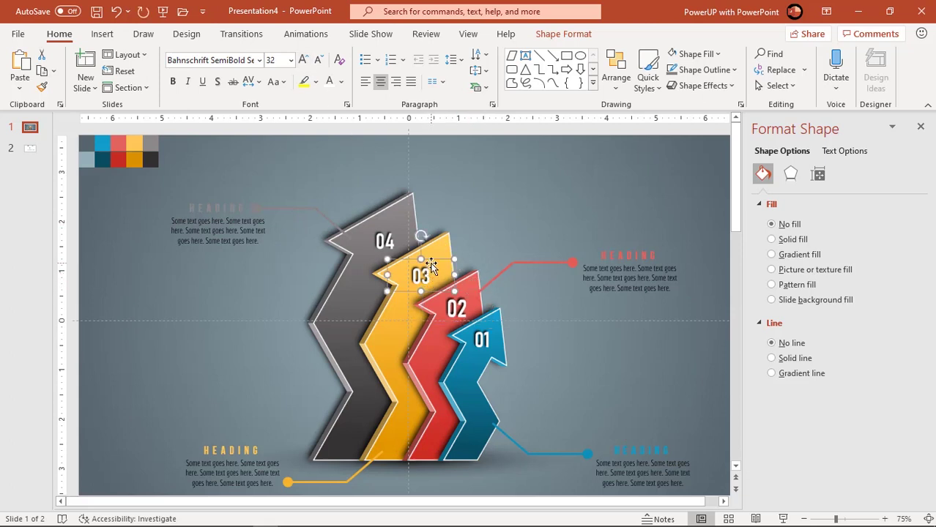
click(303, 60)
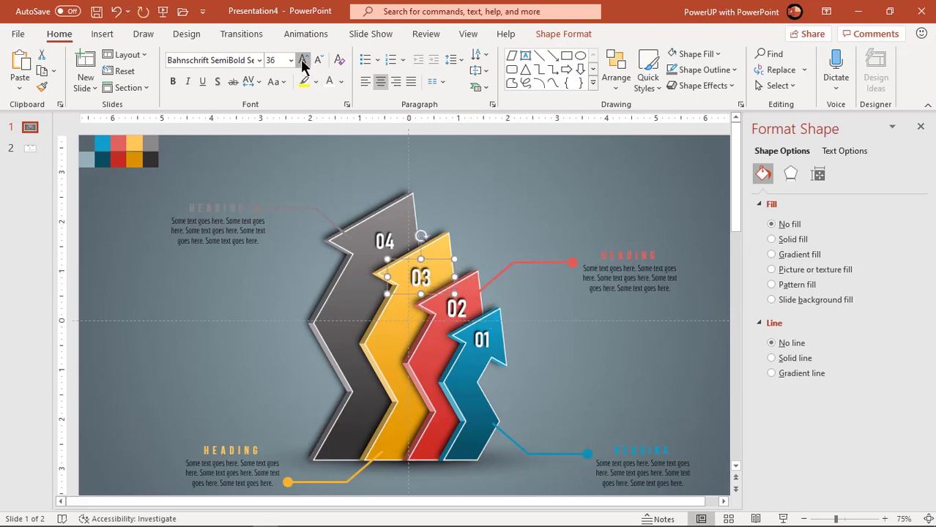
drag(437, 262, 437, 261)
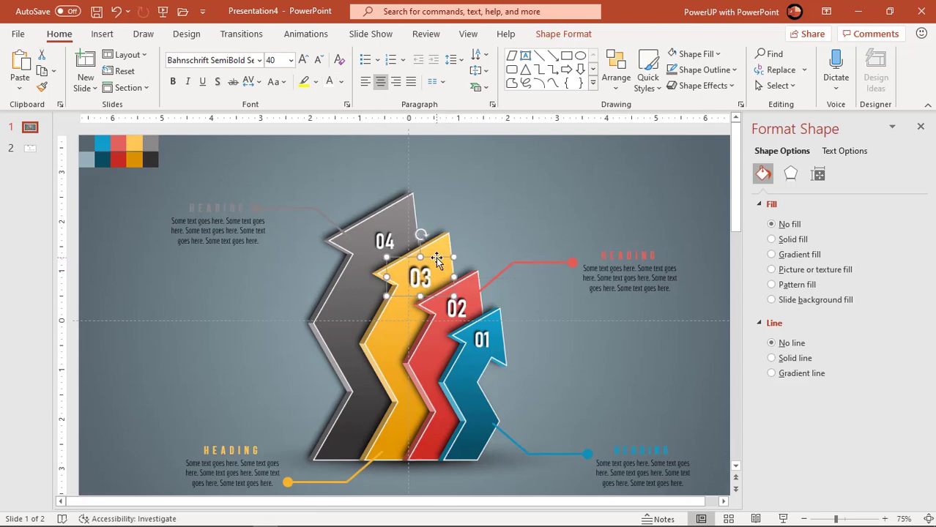
click(401, 242)
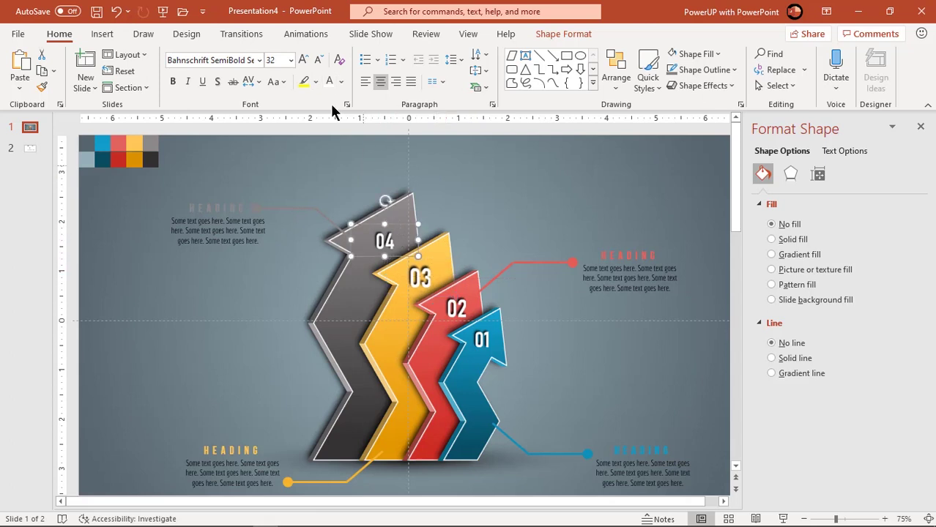
click(303, 60)
click(303, 60)
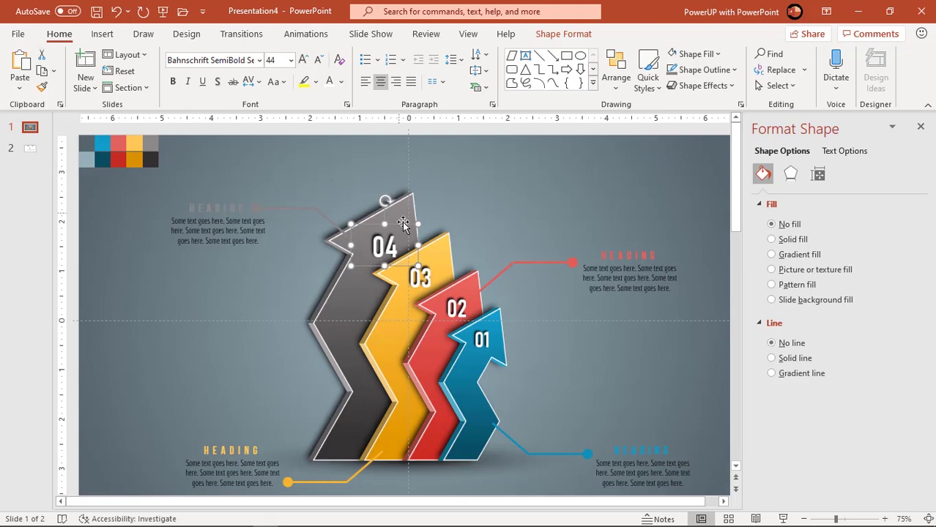
drag(399, 228, 395, 220)
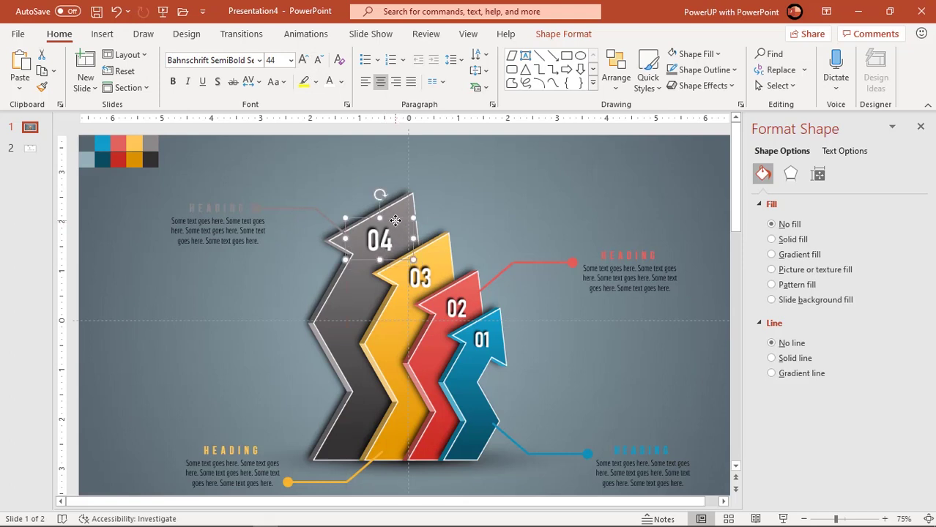
click(277, 240)
Step: Paste the icon column from slide 2 onto slide 1 with white outlines
key(Page_Down)
mouse_move(107, 177)
mouse_down()
mouse_move(208, 397)
mouse_move(209, 427)
mouse_up()
key(ctrl+c)
click(29, 127)
key(ctrl+v)
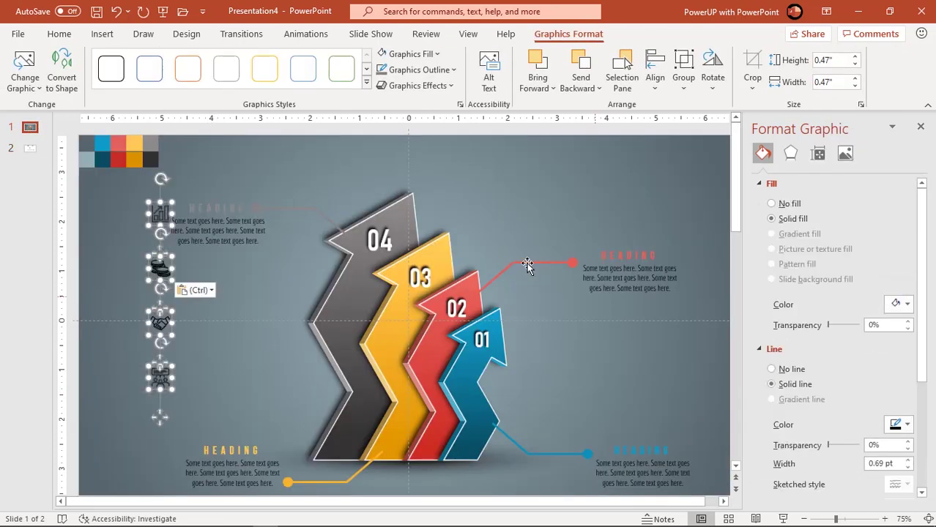
click(403, 72)
click(388, 105)
click(219, 382)
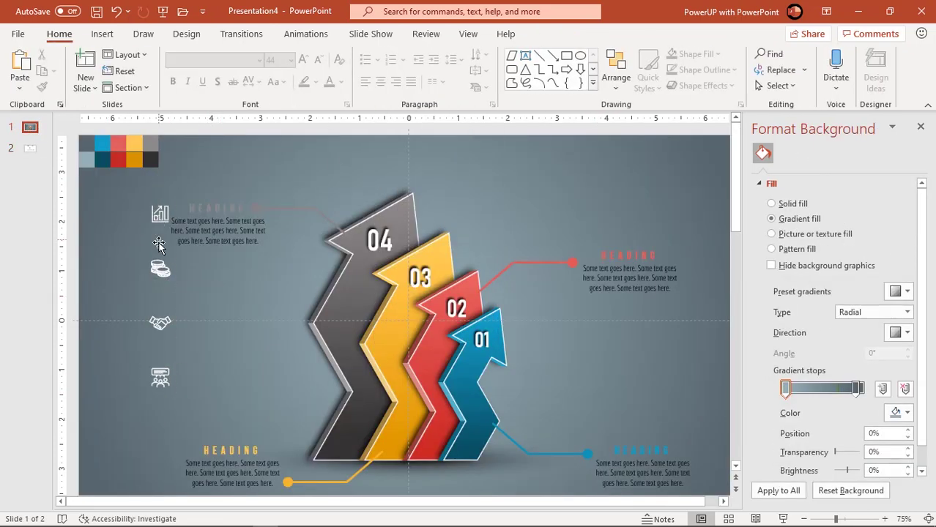
Step: Place the people, handshake, coins and chart icons above their matching headings
drag(166, 360, 609, 415)
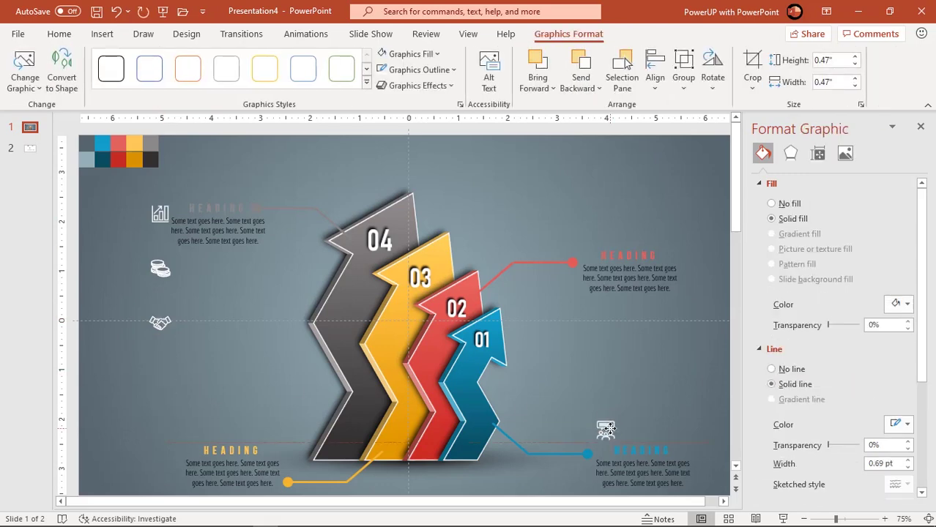
drag(161, 322, 590, 235)
drag(161, 268, 192, 432)
drag(158, 214, 181, 189)
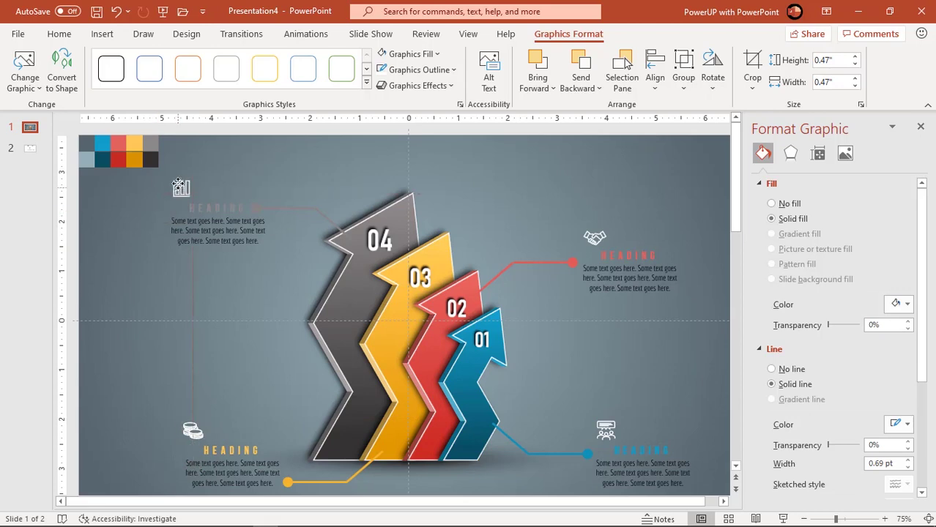
Step: Make the '4 Step 3D Arrow Shape Infographic' title white and delete the top-left colour swatches
click(599, 350)
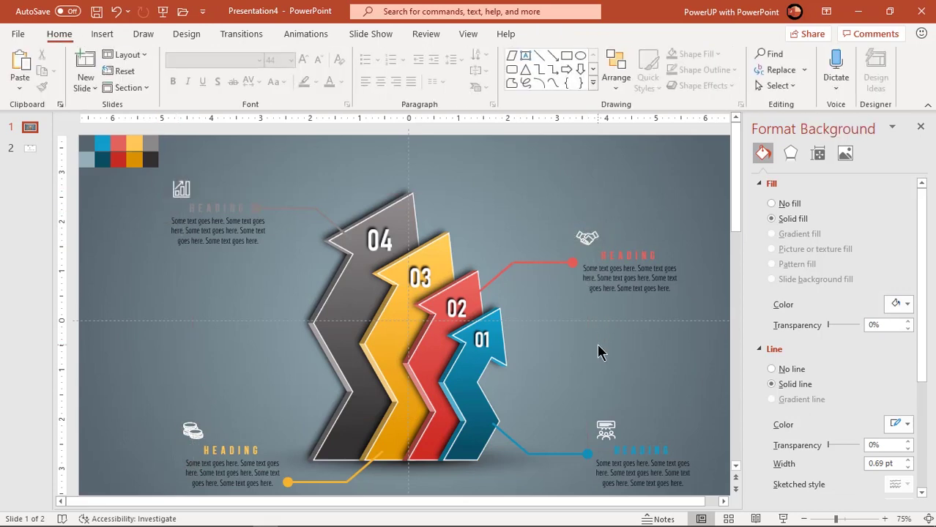
scroll(604, 231, down, 2)
click(602, 199)
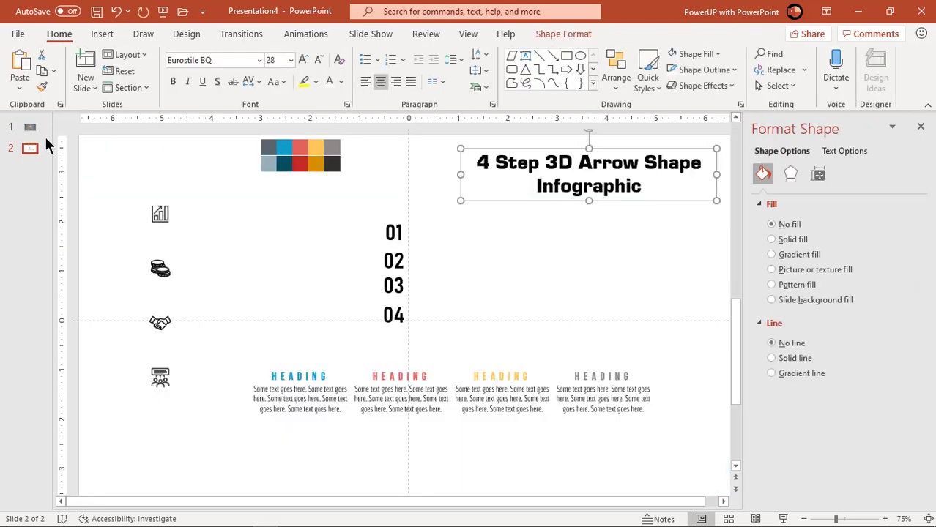
scroll(338, 205, up, 2)
click(342, 82)
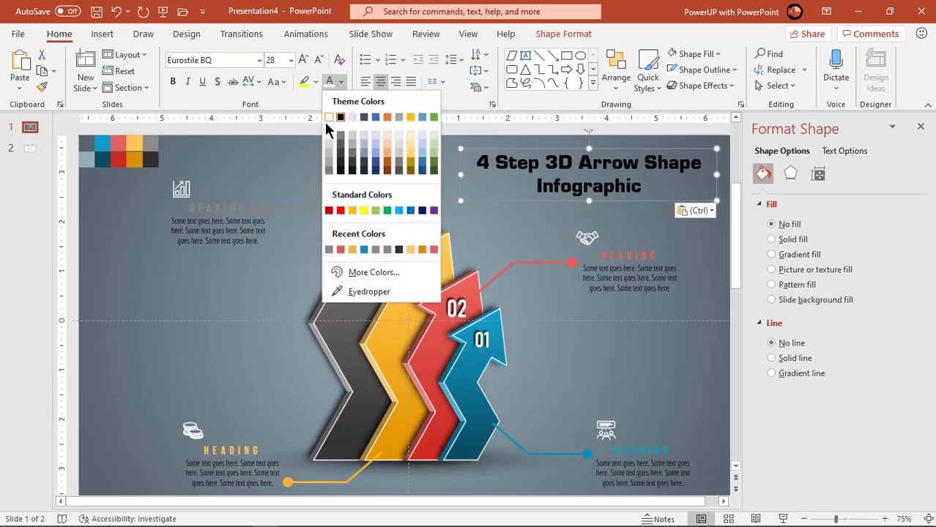
click(203, 158)
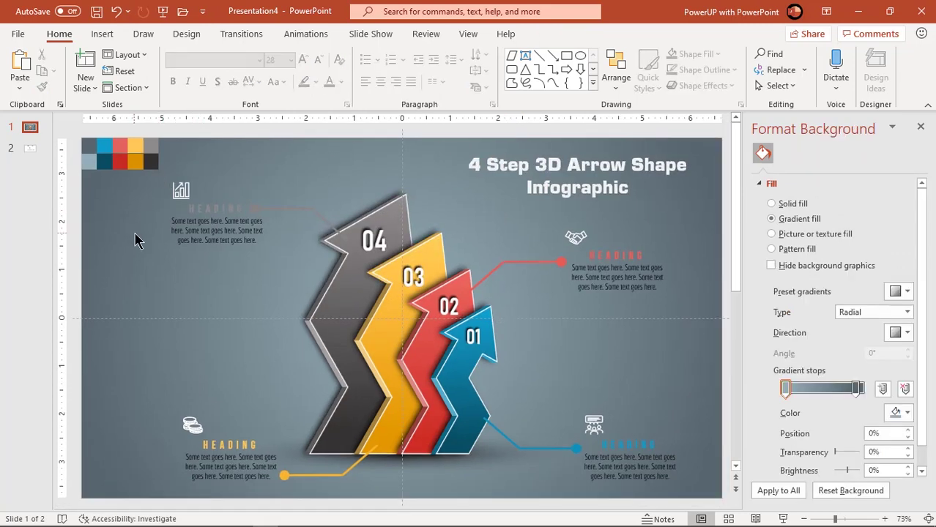
drag(88, 159, 181, 142)
key(Delete)
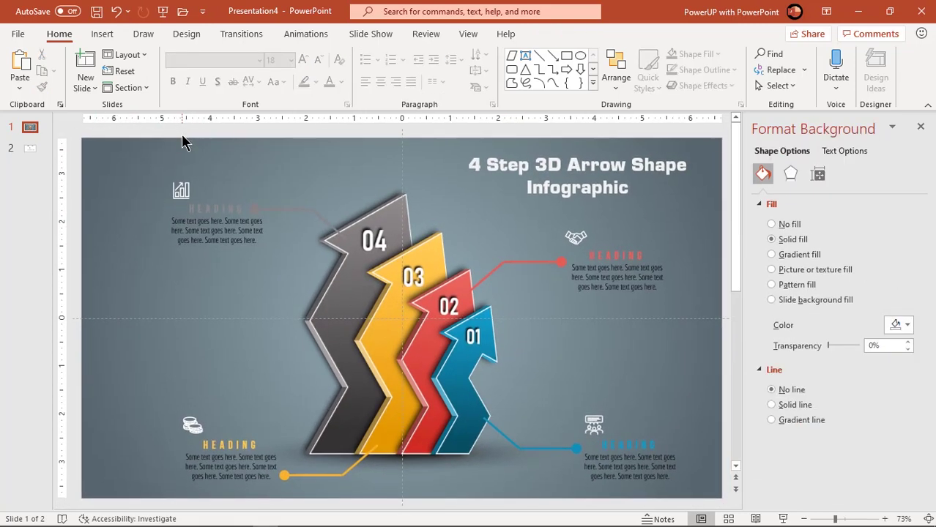
Step: Close the background formatting pane and run the slide show with F5
click(920, 128)
key(F5)
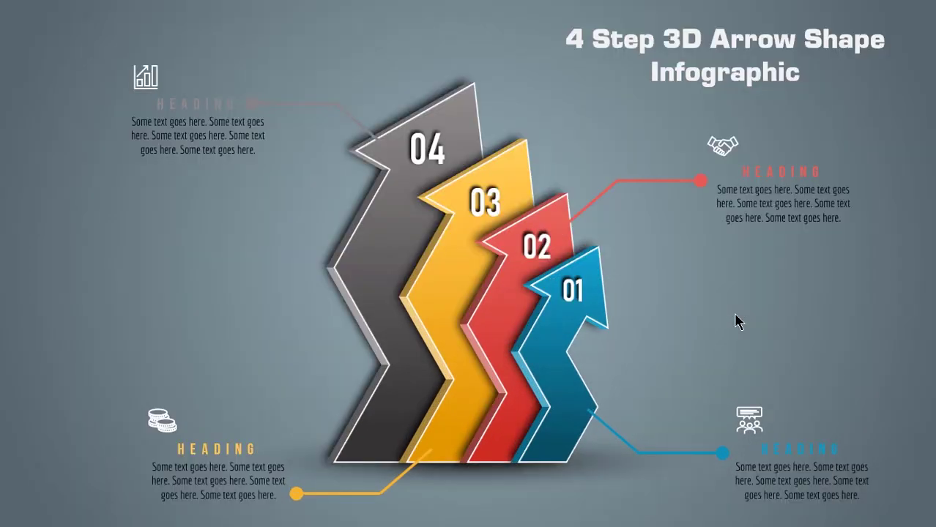